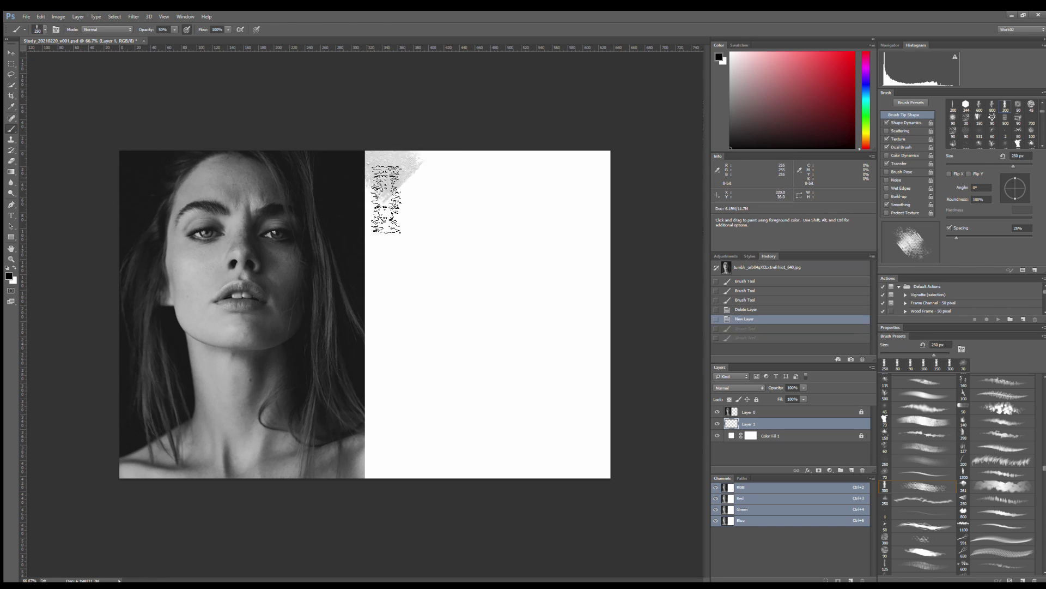
# Lay grey textured tone across the blank canvas beside the reference photo.
pyautogui.moveTo(386, 199); pyautogui.dragTo(403, 273)
pyautogui.moveTo(381, 218); pyautogui.dragTo(599, 246)
pyautogui.moveTo(572, 164); pyautogui.dragTo(627, 463)
pyautogui.moveTo(393, 393)
pyautogui.mouseDown()
pyautogui.moveTo(497, 357)
pyautogui.moveTo(545, 327)
pyautogui.moveTo(509, 490)
pyautogui.moveTo(467, 467)
pyautogui.moveTo(500, 400)
pyautogui.moveTo(430, 382)
pyautogui.moveTo(392, 458)
pyautogui.moveTo(447, 447)
pyautogui.moveTo(599, 163)
pyautogui.moveTo(600, 360)
pyautogui.mouseUp()
# With a smaller brush, darken the left canvas edge, then the centre-right with a larger one.
pyautogui.press('[')
pyautogui.press('[')
pyautogui.press('[')
pyautogui.moveTo(382, 164); pyautogui.dragTo(393, 262)
pyautogui.moveTo(393, 190); pyautogui.dragTo(392, 382)
pyautogui.press(']')
pyautogui.press(']')
pyautogui.moveTo(523, 332); pyautogui.dragTo(529, 232)
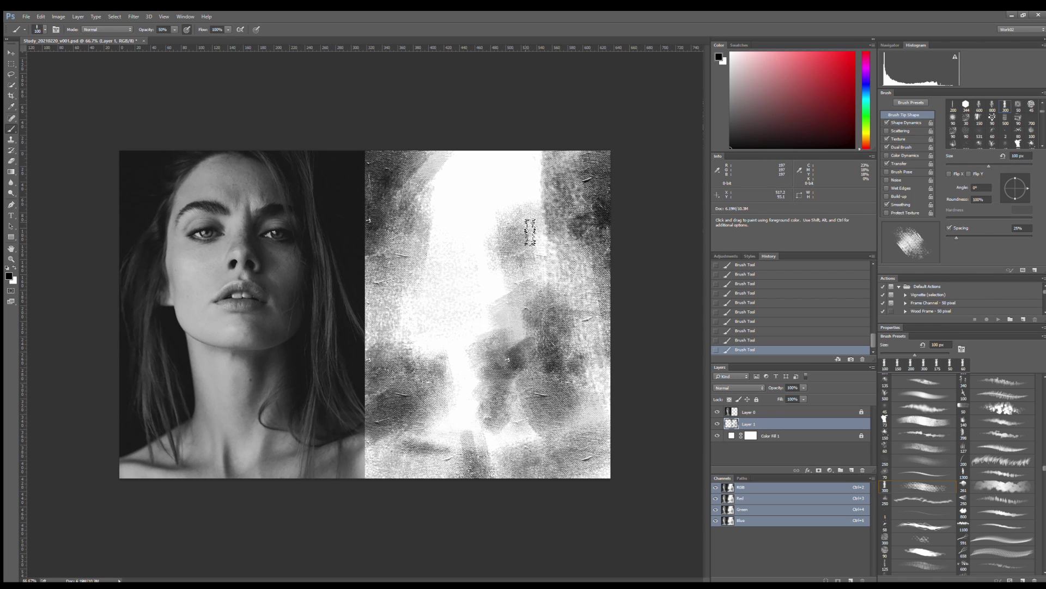
# Zoom in and paint dark texture at the upper right, then zoom back out.
pyautogui.hotkey('ctrl', '+')
pyautogui.moveTo(561, 196); pyautogui.dragTo(570, 272)
pyautogui.moveTo(599, 109)
pyautogui.mouseDown()
pyautogui.moveTo(565, 280)
pyautogui.moveTo(484, 390)
pyautogui.moveTo(497, 435)
pyautogui.moveTo(567, 152)
pyautogui.moveTo(589, 194)
pyautogui.moveTo(654, 93)
pyautogui.mouseUp()
pyautogui.press(']')
pyautogui.hotkey('ctrl', '-')
pyautogui.press('[')
pyautogui.press('[')
pyautogui.press('[')
# Zoom in and paint dark strokes down the centre-right and across the canvas centre.
pyautogui.hotkey('ctrl', '+')
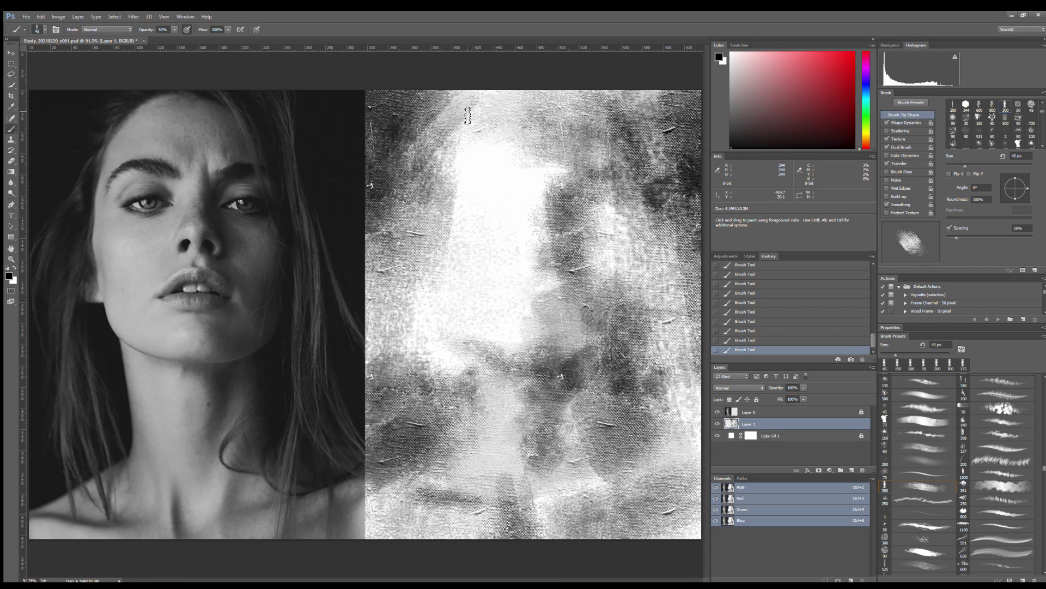
pyautogui.moveTo(456, 109)
pyautogui.mouseDown()
pyautogui.moveTo(498, 187)
pyautogui.moveTo(610, 218)
pyautogui.moveTo(632, 376)
pyautogui.mouseUp()
pyautogui.press(']')
pyautogui.press(']')
pyautogui.press(']')
pyautogui.moveTo(444, 326); pyautogui.dragTo(436, 441)
pyautogui.moveTo(404, 382)
pyautogui.mouseDown()
pyautogui.moveTo(491, 210)
pyautogui.moveTo(567, 297)
pyautogui.moveTo(536, 310)
pyautogui.moveTo(577, 319)
pyautogui.mouseUp()
pyautogui.press('[')
pyautogui.press('[')
pyautogui.press('[')
# Step back through the recent strokes, then restore them with a much larger brush.
pyautogui.press('x')
pyautogui.hotkey('ctrl', 'alt', 'z')
pyautogui.hotkey('ctrl', 'alt', 'z')
pyautogui.hotkey('ctrl', 'alt', 'z')
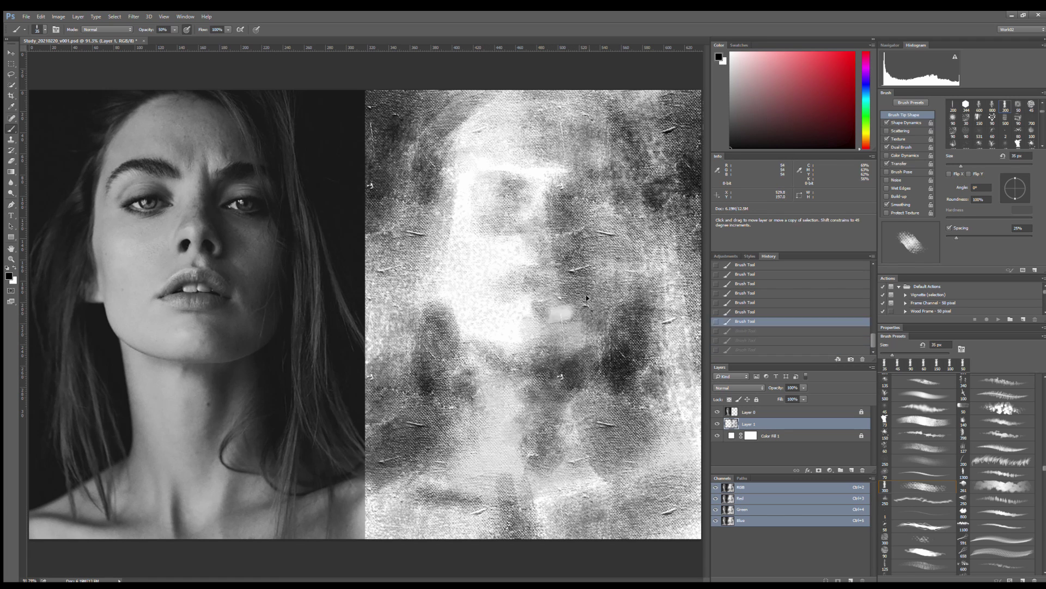
pyautogui.hotkey('ctrl', 'alt', 'z')
pyautogui.hotkey('ctrl', 'alt', 'z')
pyautogui.hotkey('ctrl', 'alt', 'z')
pyautogui.press('[')
pyautogui.press('x')
pyautogui.press(']')
pyautogui.press(']')
pyautogui.press(']')
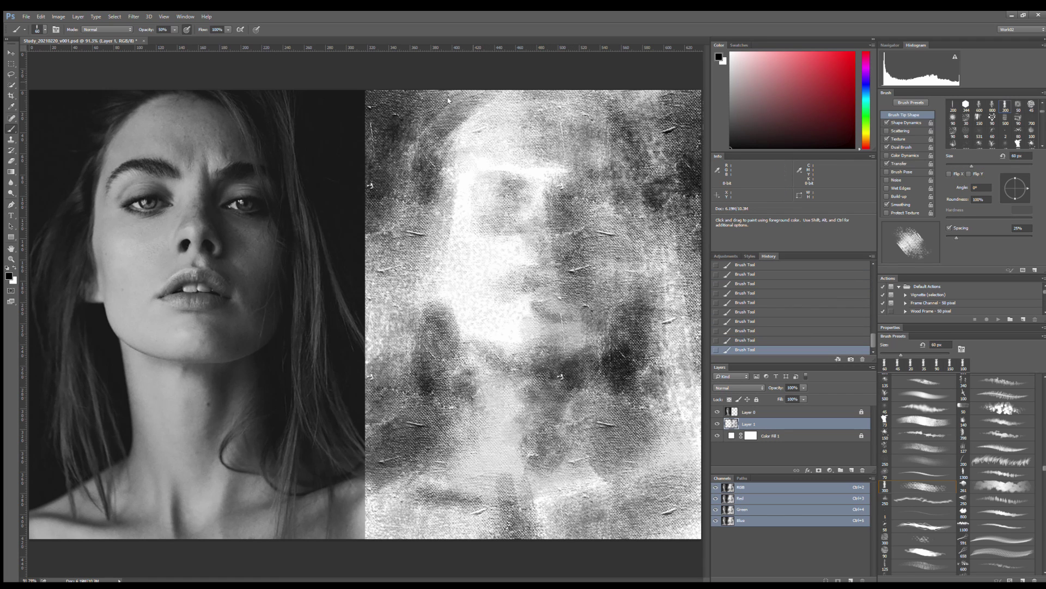
# Darken the upper-left, the top of the head and the right side of the face.
pyautogui.moveTo(447, 119)
pyautogui.mouseDown()
pyautogui.moveTo(430, 215)
pyautogui.moveTo(545, 305)
pyautogui.moveTo(665, 436)
pyautogui.moveTo(578, 490)
pyautogui.mouseUp()
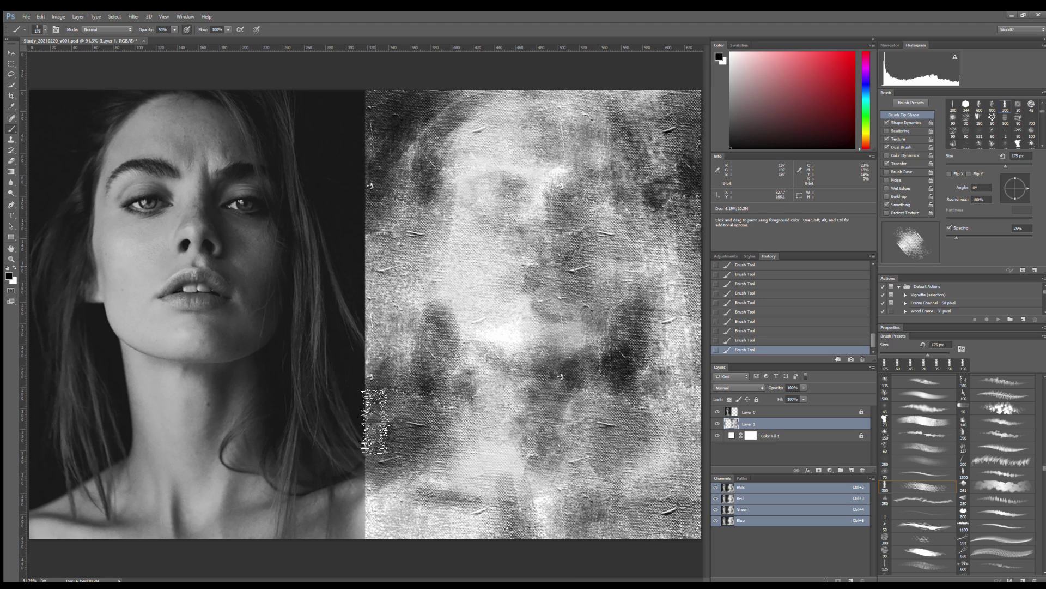
pyautogui.moveTo(392, 245); pyautogui.dragTo(468, 376)
pyautogui.moveTo(428, 202)
pyautogui.mouseDown()
pyautogui.moveTo(600, 229)
pyautogui.moveTo(654, 316)
pyautogui.moveTo(671, 490)
pyautogui.moveTo(685, 255)
pyautogui.mouseUp()
pyautogui.press('[')
pyautogui.press('[')
pyautogui.press('[')
pyautogui.press('[')
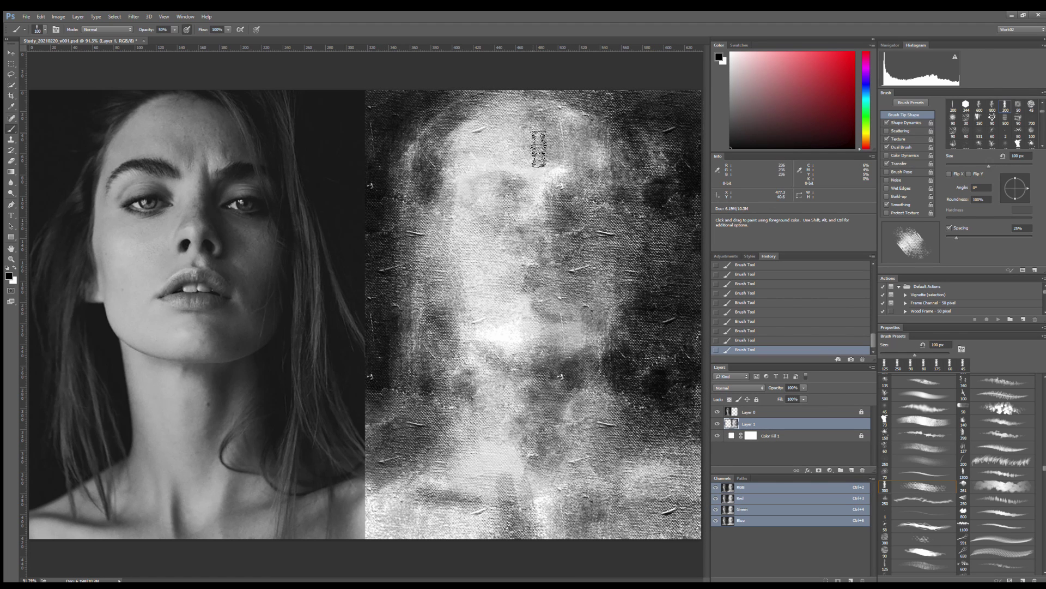
# With a smaller brush, darken around the eyes, the face centre and the chin.
pyautogui.press('[')
pyautogui.moveTo(501, 197); pyautogui.dragTo(591, 163)
pyautogui.moveTo(540, 235); pyautogui.dragTo(564, 295)
pyautogui.moveTo(605, 267)
pyautogui.mouseDown()
pyautogui.moveTo(567, 354)
pyautogui.moveTo(609, 331)
pyautogui.moveTo(612, 397)
pyautogui.moveTo(633, 458)
pyautogui.mouseUp()
pyautogui.moveTo(463, 360)
pyautogui.mouseDown()
pyautogui.moveTo(434, 383)
pyautogui.moveTo(505, 357)
pyautogui.moveTo(519, 311)
pyautogui.moveTo(550, 294)
pyautogui.mouseUp()
pyautogui.press('[')
pyautogui.press('[')
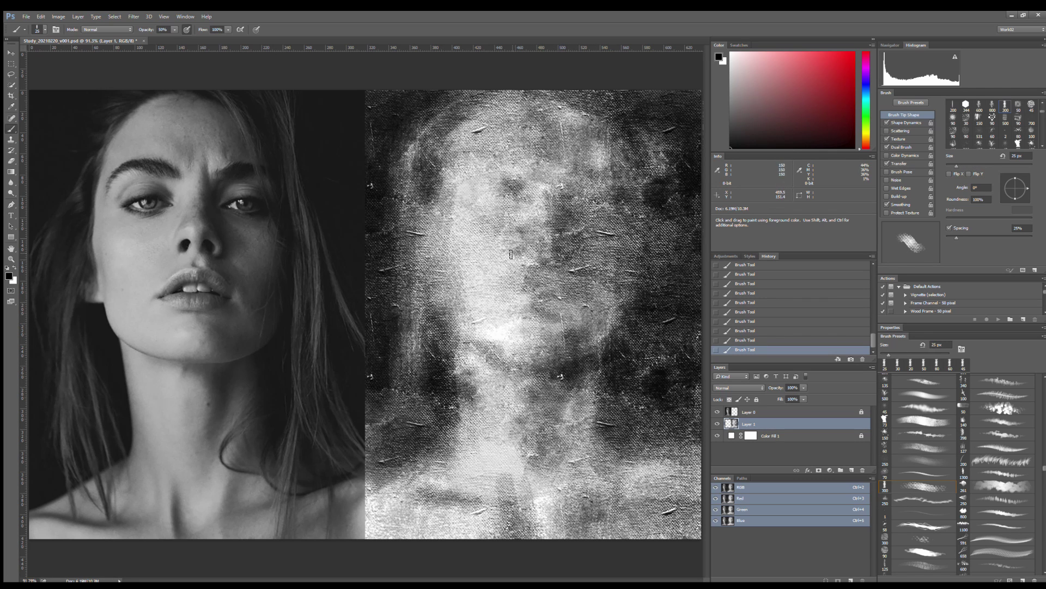
# Shade the right side of the face, the eye and brow, and add more facial shadow.
pyautogui.press(']')
pyautogui.press(']')
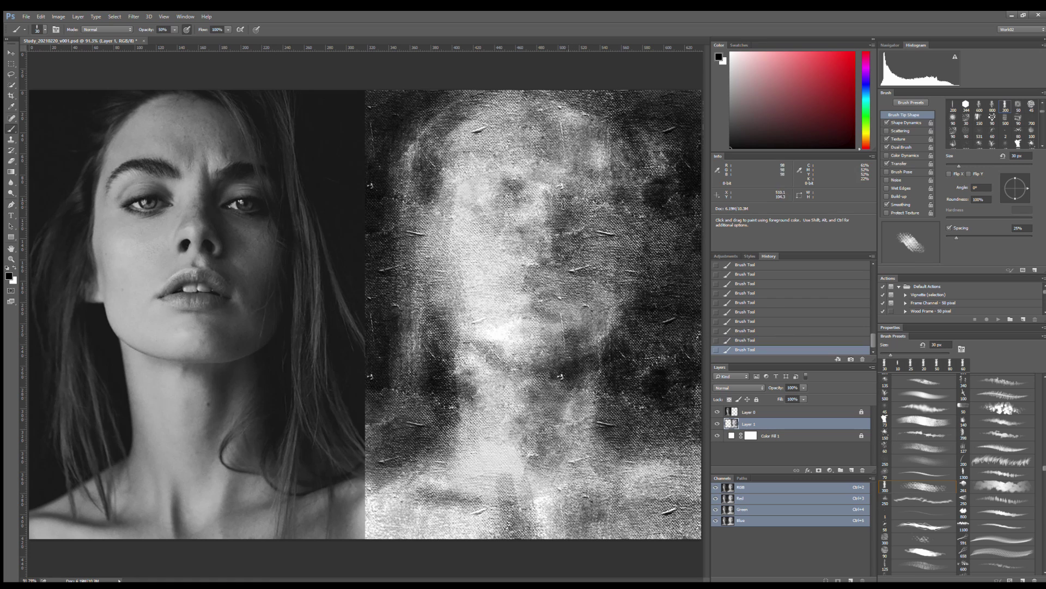
pyautogui.press(']')
pyautogui.press(']')
pyautogui.moveTo(627, 114)
pyautogui.mouseDown()
pyautogui.moveTo(646, 289)
pyautogui.moveTo(578, 180)
pyautogui.moveTo(575, 233)
pyautogui.moveTo(493, 193)
pyautogui.moveTo(591, 209)
pyautogui.mouseUp()
pyautogui.press('[')
pyautogui.press('[')
pyautogui.moveTo(458, 196)
pyautogui.mouseDown()
pyautogui.moveTo(519, 181)
pyautogui.moveTo(463, 166)
pyautogui.mouseUp()
pyautogui.moveTo(447, 114); pyautogui.dragTo(392, 213)
pyautogui.moveTo(408, 142)
pyautogui.mouseDown()
pyautogui.moveTo(452, 234)
pyautogui.moveTo(508, 277)
pyautogui.moveTo(556, 218)
pyautogui.mouseUp()
# Shade the nose, left cheek and neck.
pyautogui.press(']')
pyautogui.press(']')
pyautogui.press(']')
pyautogui.press('[')
pyautogui.press('[')
pyautogui.moveTo(474, 209); pyautogui.dragTo(506, 295)
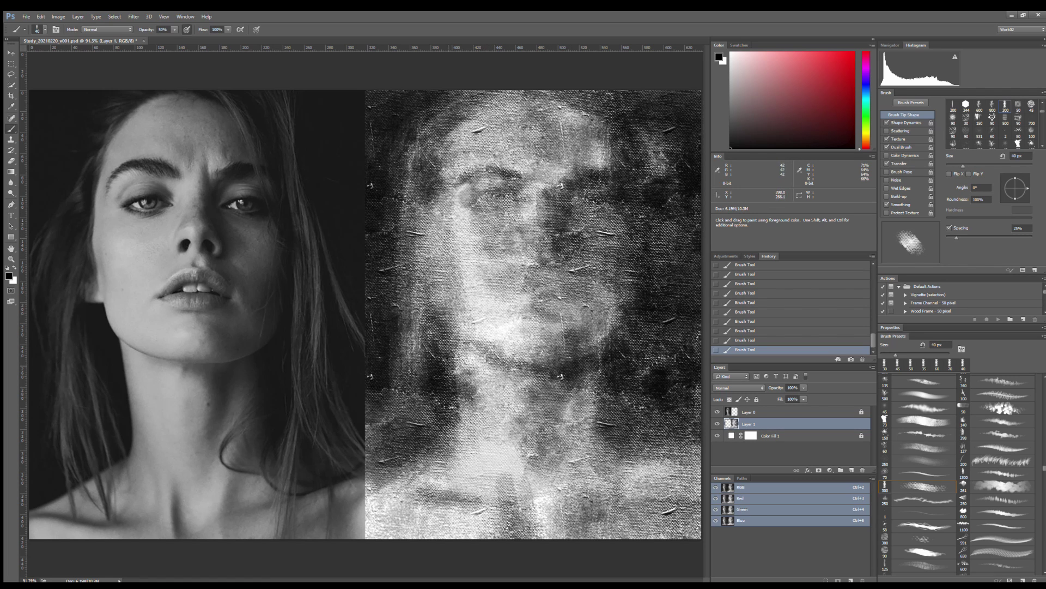
pyautogui.moveTo(455, 343); pyautogui.dragTo(463, 450)
pyautogui.press(']')
pyautogui.moveTo(463, 414)
pyautogui.mouseDown()
pyautogui.moveTo(523, 483)
pyautogui.moveTo(371, 493)
pyautogui.moveTo(434, 461)
pyautogui.moveTo(463, 398)
pyautogui.mouseUp()
# Darken the left side of the face and neck, then the right cheek.
pyautogui.moveTo(381, 452); pyautogui.dragTo(414, 305)
pyautogui.moveTo(414, 348); pyautogui.dragTo(453, 262)
pyautogui.moveTo(461, 305); pyautogui.dragTo(513, 309)
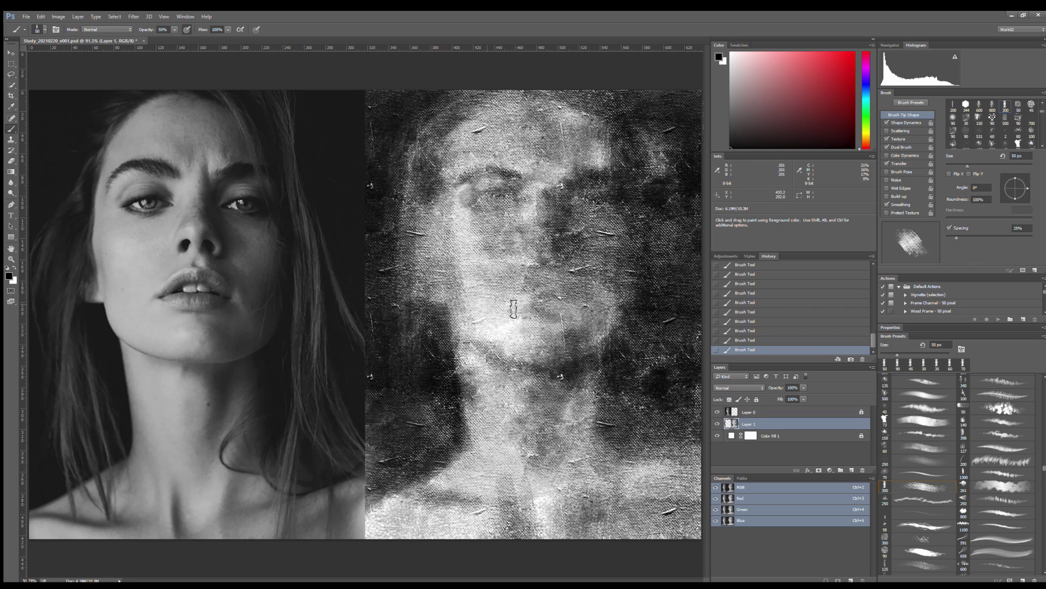
pyautogui.press(']')
pyautogui.press(']')
pyautogui.moveTo(616, 281); pyautogui.dragTo(572, 344)
pyautogui.moveTo(627, 240); pyautogui.dragTo(605, 349)
pyautogui.moveTo(572, 261)
pyautogui.mouseDown()
pyautogui.moveTo(605, 299)
pyautogui.moveTo(572, 322)
pyautogui.moveTo(509, 301)
pyautogui.moveTo(518, 292)
pyautogui.mouseUp()
# Add small shading strokes on the nose and cheek.
pyautogui.press('[')
pyautogui.press('[')
pyautogui.press('[')
pyautogui.press('[')
pyautogui.press('[')
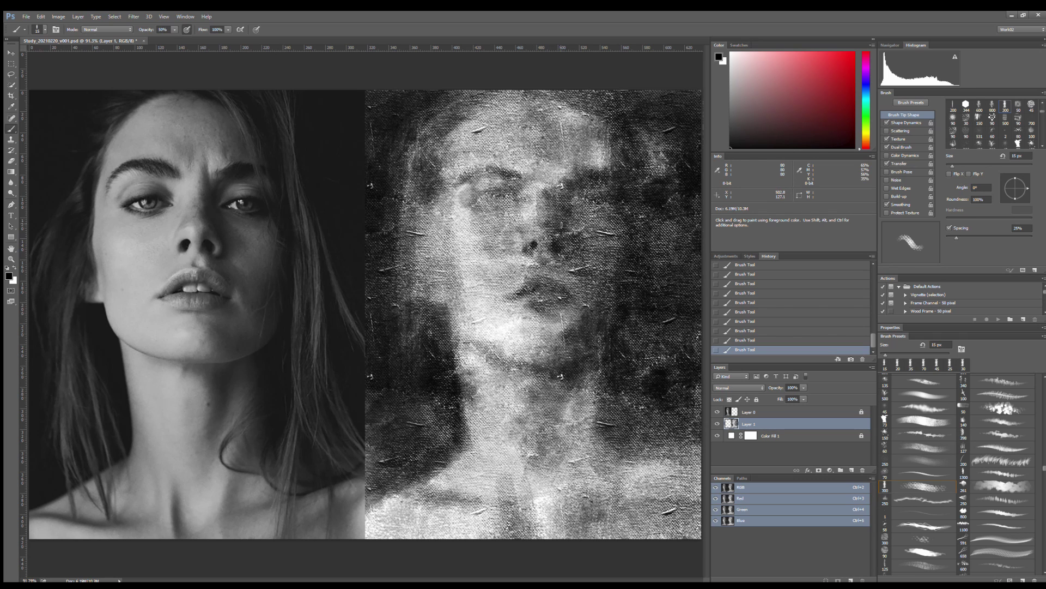
pyautogui.press(']')
pyautogui.moveTo(563, 264)
pyautogui.mouseDown()
pyautogui.moveTo(570, 231)
pyautogui.moveTo(553, 191)
pyautogui.moveTo(547, 238)
pyautogui.moveTo(543, 230)
pyautogui.mouseUp()
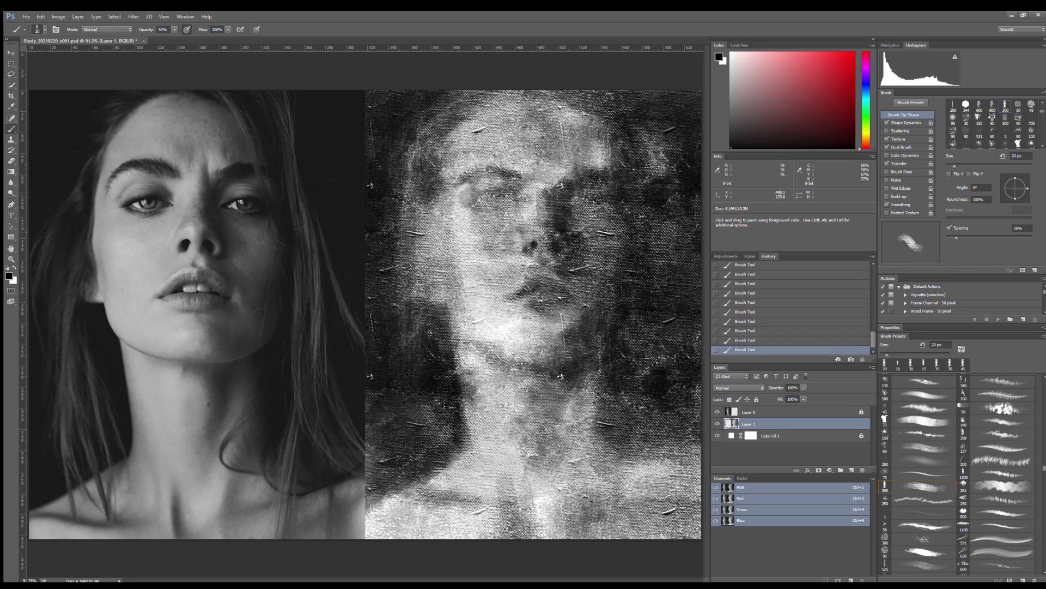
pyautogui.moveTo(539, 267)
pyautogui.mouseDown()
pyautogui.moveTo(552, 262)
pyautogui.moveTo(552, 315)
pyautogui.moveTo(496, 363)
pyautogui.mouseUp()
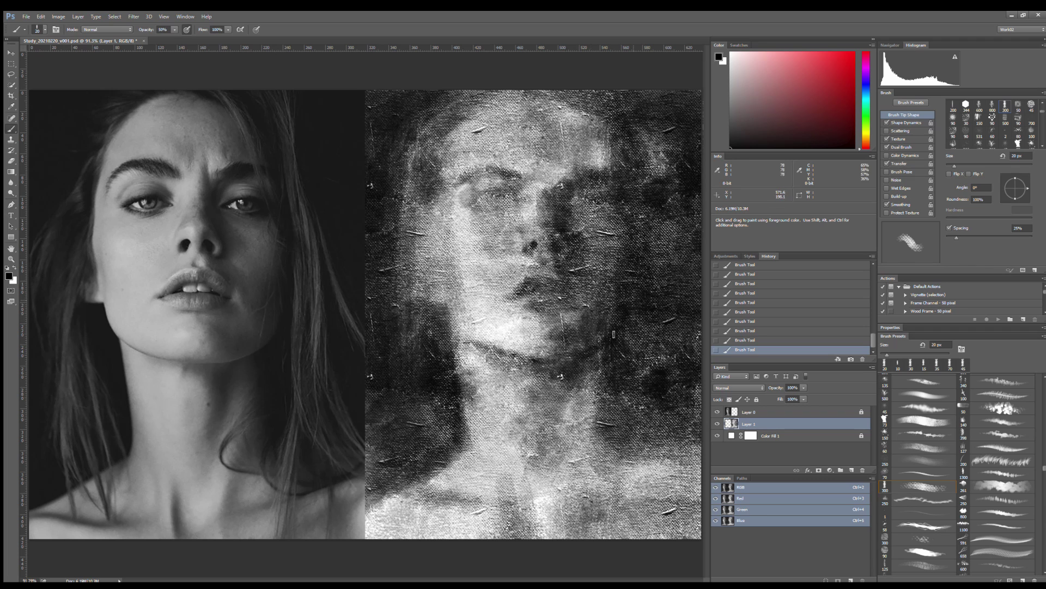
# Paint white highlights on the cheek, neck, mouth and chin.
pyautogui.press('x')
pyautogui.press(']')
pyautogui.press(']')
pyautogui.press(']')
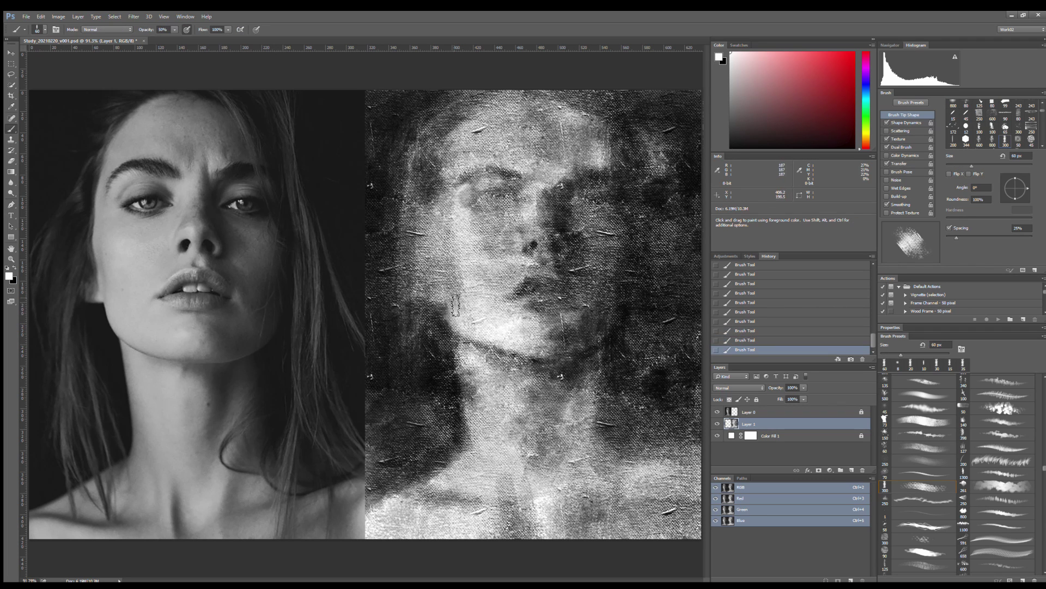
pyautogui.moveTo(456, 305); pyautogui.dragTo(458, 240)
pyautogui.moveTo(458, 352); pyautogui.dragTo(477, 436)
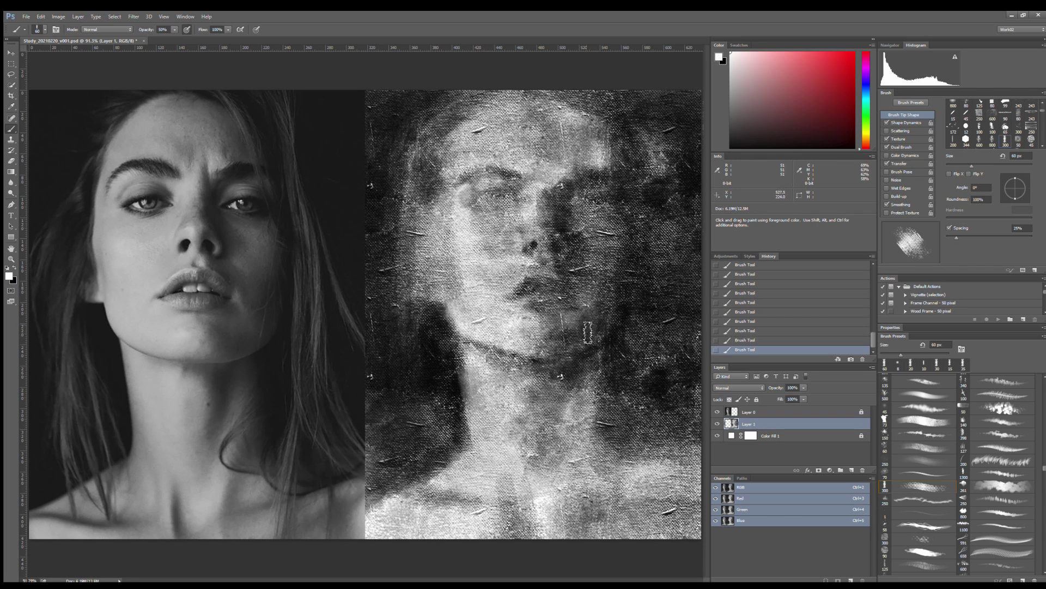
pyautogui.moveTo(550, 289)
pyautogui.mouseDown()
pyautogui.moveTo(596, 321)
pyautogui.moveTo(500, 339)
pyautogui.mouseUp()
# With a very small brush, refine the lower lip, nose and eye detail.
pyautogui.press('x')
pyautogui.press('[')
pyautogui.press('[')
pyautogui.press('[')
pyautogui.press('[')
pyautogui.press('[')
pyautogui.press('[')
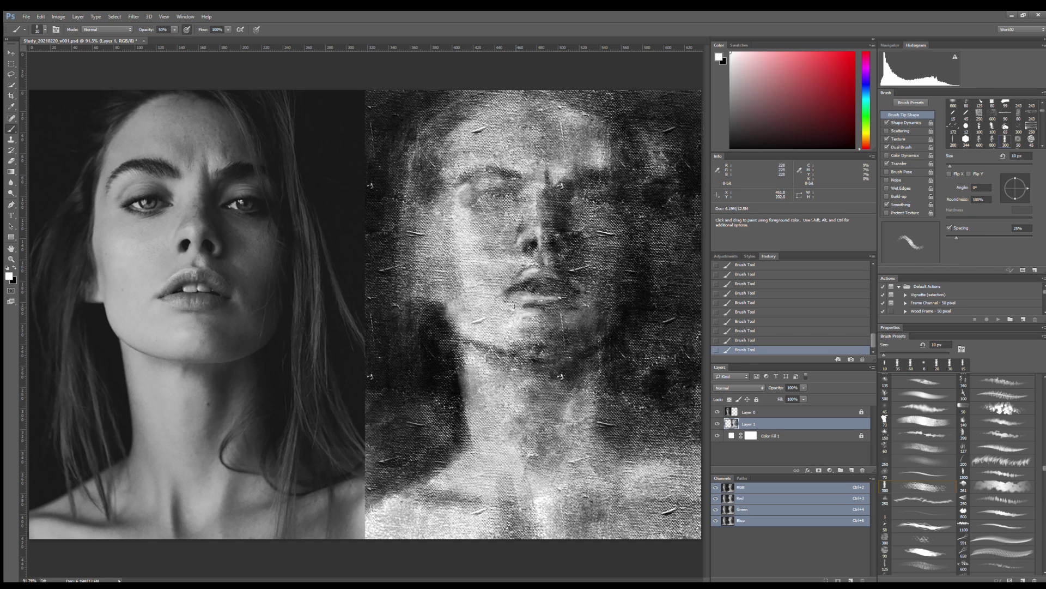
pyautogui.moveTo(545, 300)
pyautogui.mouseDown()
pyautogui.moveTo(530, 288)
pyautogui.moveTo(553, 284)
pyautogui.moveTo(532, 281)
pyautogui.moveTo(546, 270)
pyautogui.mouseUp()
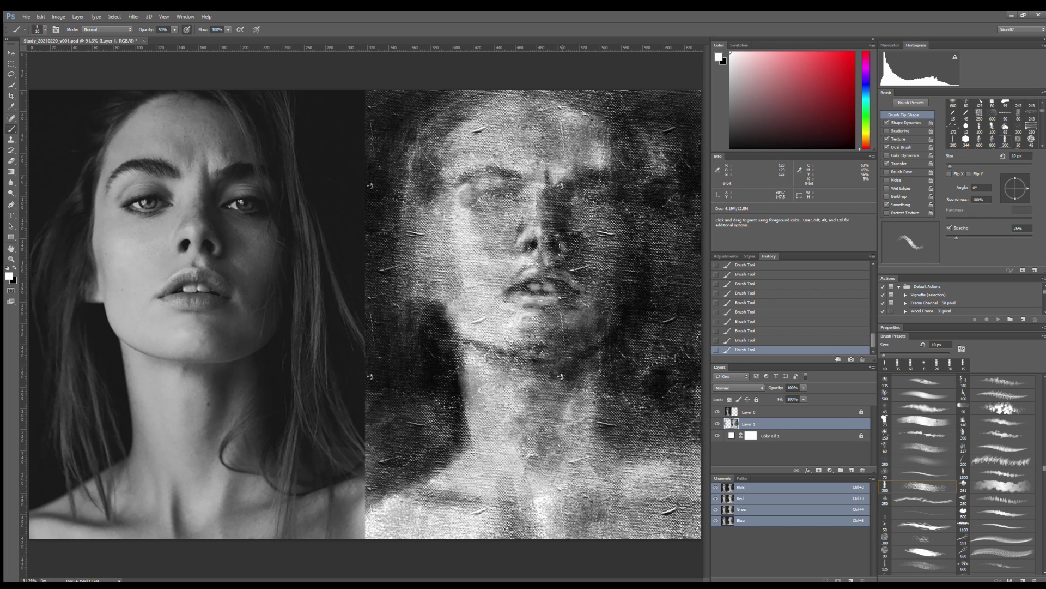
pyautogui.moveTo(561, 244); pyautogui.dragTo(555, 232)
pyautogui.press('x')
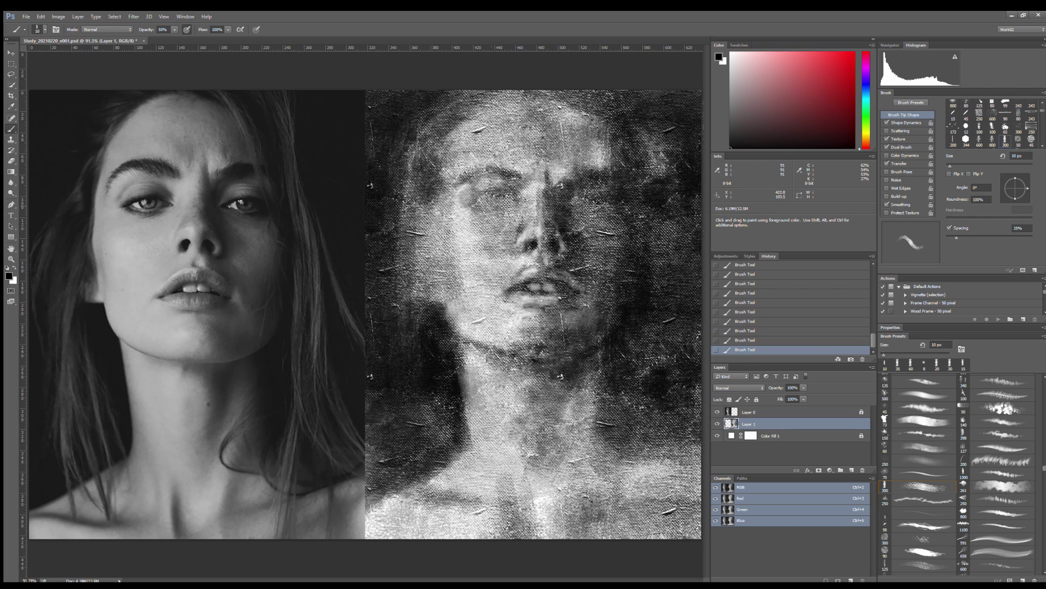
pyautogui.moveTo(497, 192); pyautogui.dragTo(544, 194)
# Paint dark shadows on the neck, forehead, left cheek, beside the nose, shoulder and chest.
pyautogui.press(']')
pyautogui.press(']')
pyautogui.press(']')
pyautogui.moveTo(561, 374); pyautogui.dragTo(558, 439)
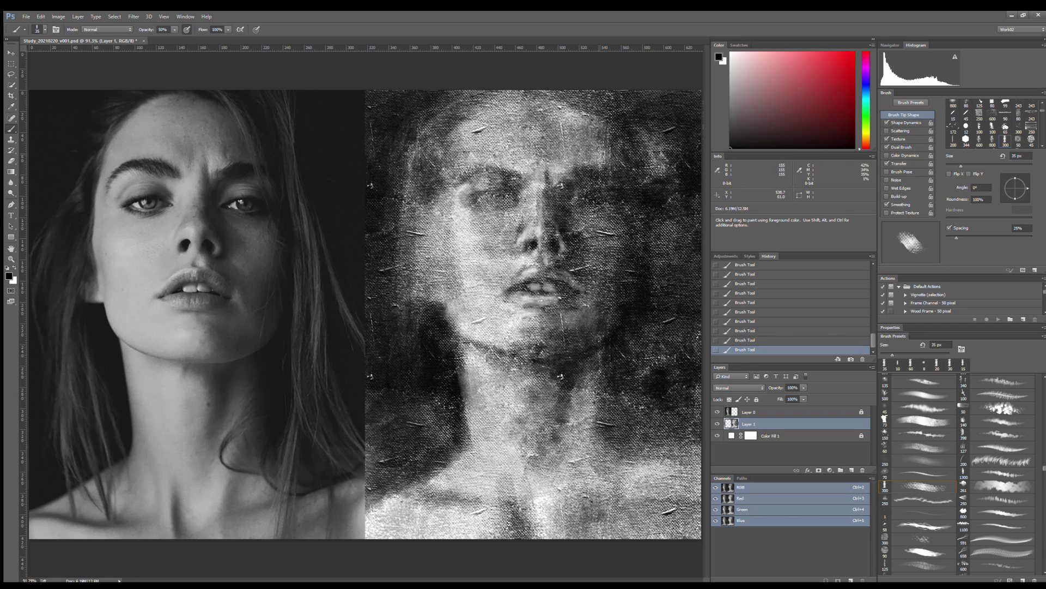
pyautogui.moveTo(581, 121); pyautogui.dragTo(622, 128)
pyautogui.moveTo(485, 182); pyautogui.dragTo(448, 229)
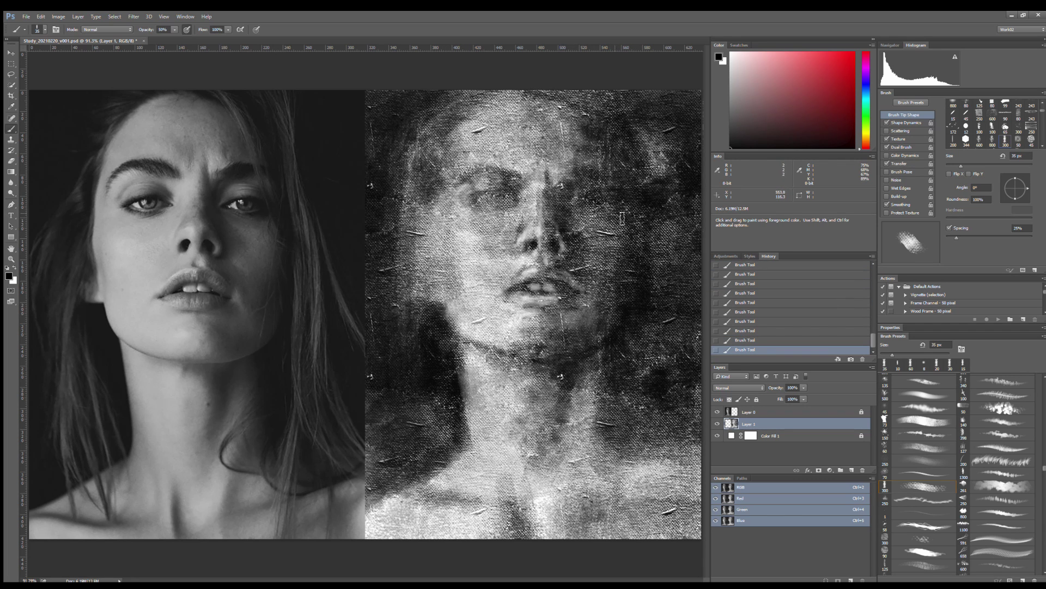
pyautogui.moveTo(622, 218); pyautogui.dragTo(601, 215)
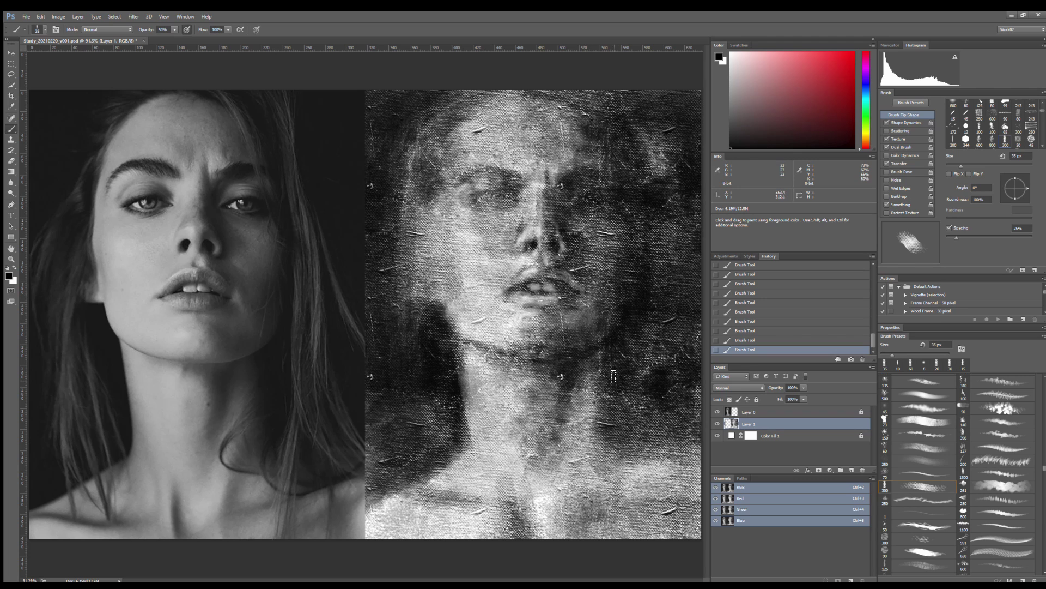
pyautogui.moveTo(614, 376)
pyautogui.mouseDown()
pyautogui.moveTo(654, 463)
pyautogui.moveTo(686, 453)
pyautogui.moveTo(599, 469)
pyautogui.moveTo(621, 540)
pyautogui.moveTo(567, 502)
pyautogui.moveTo(603, 424)
pyautogui.moveTo(561, 518)
pyautogui.mouseUp()
pyautogui.moveTo(600, 479); pyautogui.dragTo(561, 534)
# Darken the neck and across the upper chest.
pyautogui.moveTo(524, 479)
pyautogui.mouseDown()
pyautogui.moveTo(555, 532)
pyautogui.moveTo(654, 480)
pyautogui.mouseUp()
pyautogui.press(']')
pyautogui.press(']')
pyautogui.press(']')
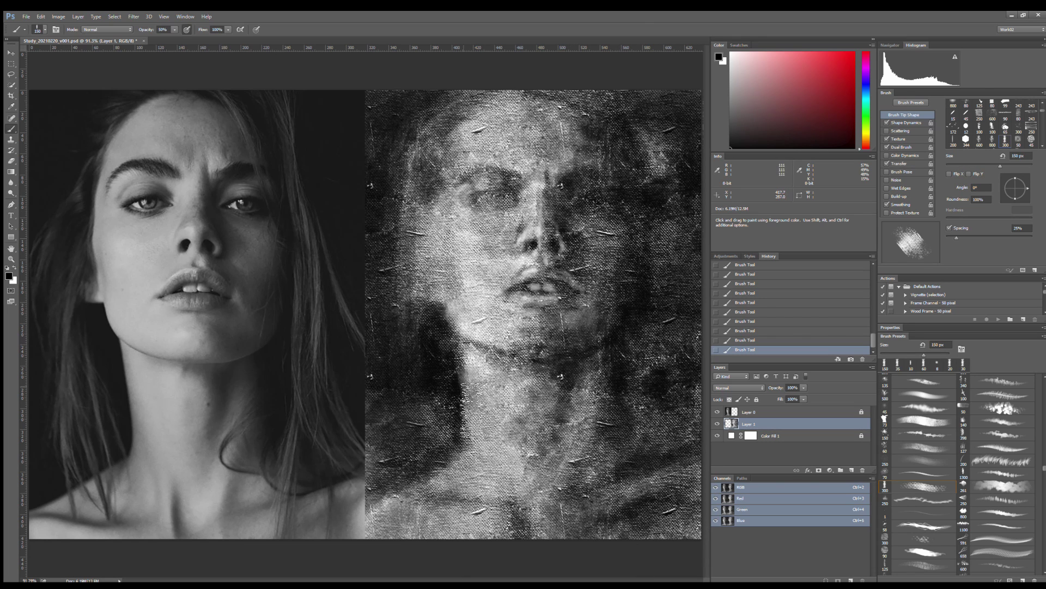
pyautogui.press('[')
pyautogui.press('[')
pyautogui.press('[')
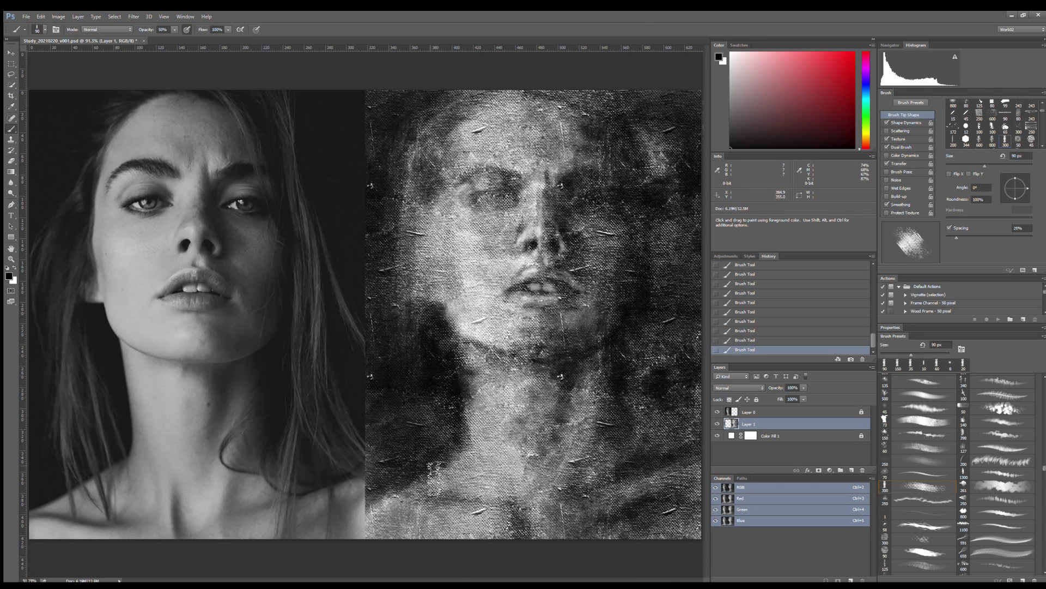
pyautogui.press('[')
pyautogui.press('[')
pyautogui.press('[')
pyautogui.moveTo(392, 507); pyautogui.dragTo(511, 500)
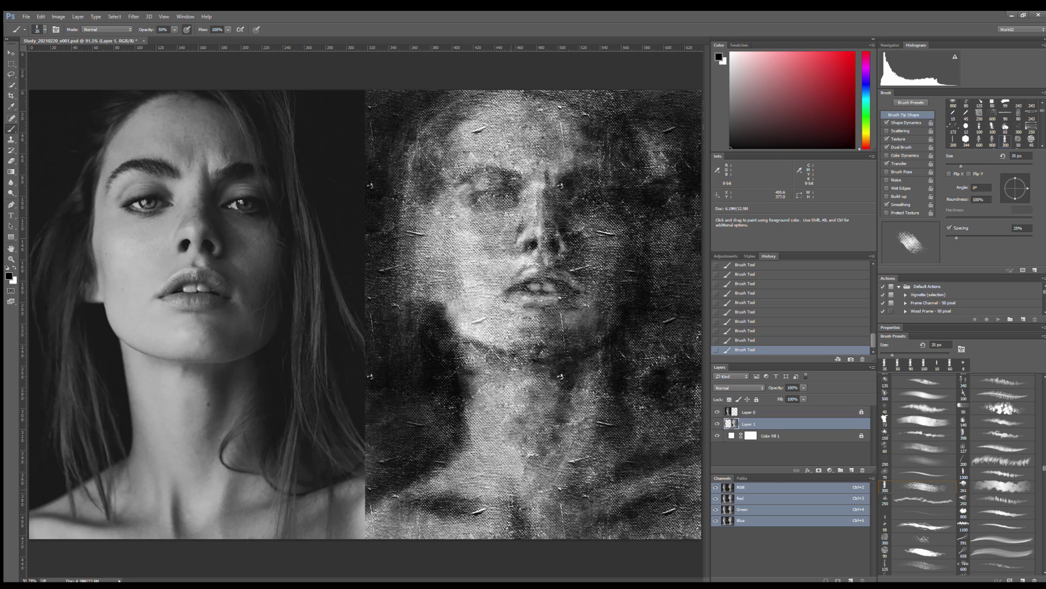
# Brighten the lower chest with white textured strokes from left to right.
pyautogui.press('x')
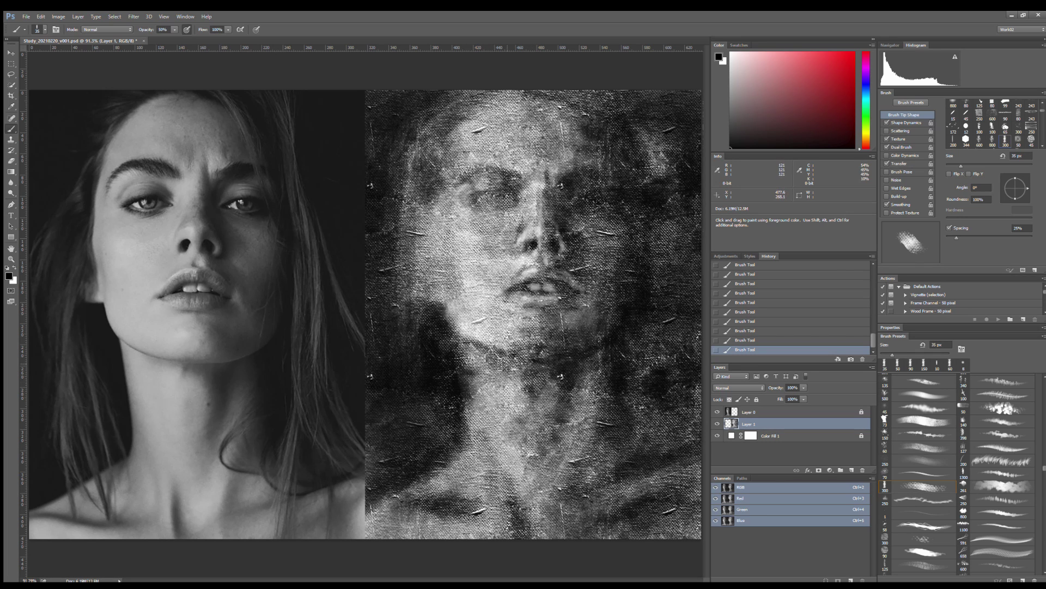
pyautogui.press(']')
pyautogui.press(']')
pyautogui.press(']')
pyautogui.moveTo(423, 548)
pyautogui.mouseDown()
pyautogui.moveTo(381, 518)
pyautogui.moveTo(442, 523)
pyautogui.mouseUp()
pyautogui.press('[')
pyautogui.press('[')
pyautogui.press('[')
pyautogui.press(']')
pyautogui.press(']')
pyautogui.moveTo(675, 480)
pyautogui.mouseDown()
pyautogui.moveTo(589, 526)
pyautogui.moveTo(637, 493)
pyautogui.moveTo(592, 543)
pyautogui.mouseUp()
pyautogui.press('[')
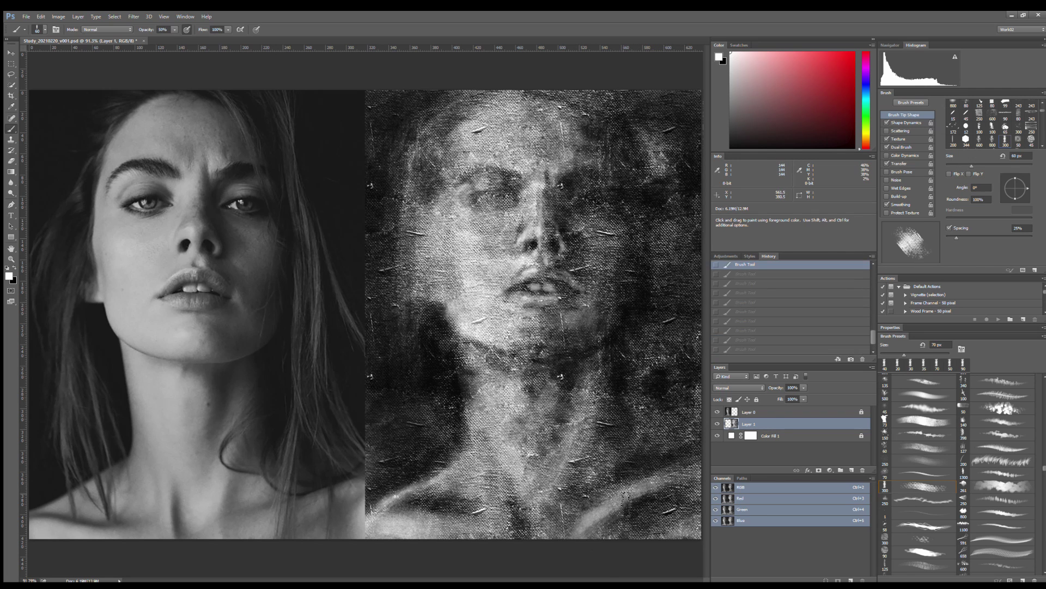
pyautogui.moveTo(692, 469); pyautogui.dragTo(583, 537)
pyautogui.moveTo(578, 499); pyautogui.dragTo(496, 537)
pyautogui.moveTo(512, 479); pyautogui.dragTo(496, 537)
# Brighten the left side of the neck, darken the neck shading, and save the file.
pyautogui.press(']')
pyautogui.press(']')
pyautogui.press(']')
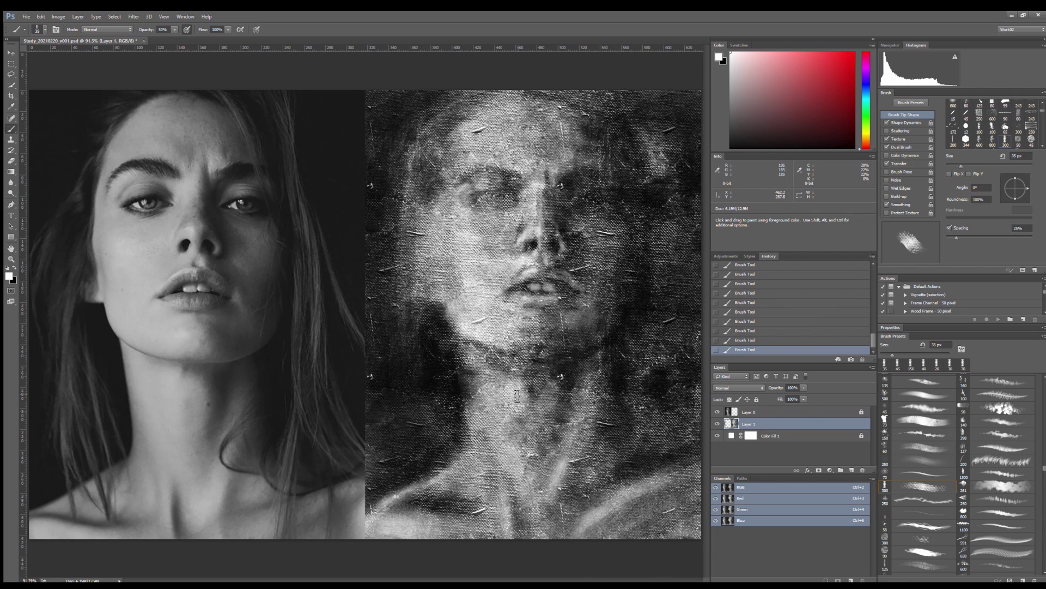
pyautogui.moveTo(474, 359)
pyautogui.mouseDown()
pyautogui.moveTo(477, 433)
pyautogui.moveTo(508, 384)
pyautogui.moveTo(493, 479)
pyautogui.moveTo(420, 518)
pyautogui.mouseUp()
pyautogui.moveTo(425, 483); pyautogui.dragTo(437, 498)
pyautogui.press('[')
pyautogui.press('[')
pyautogui.press('[')
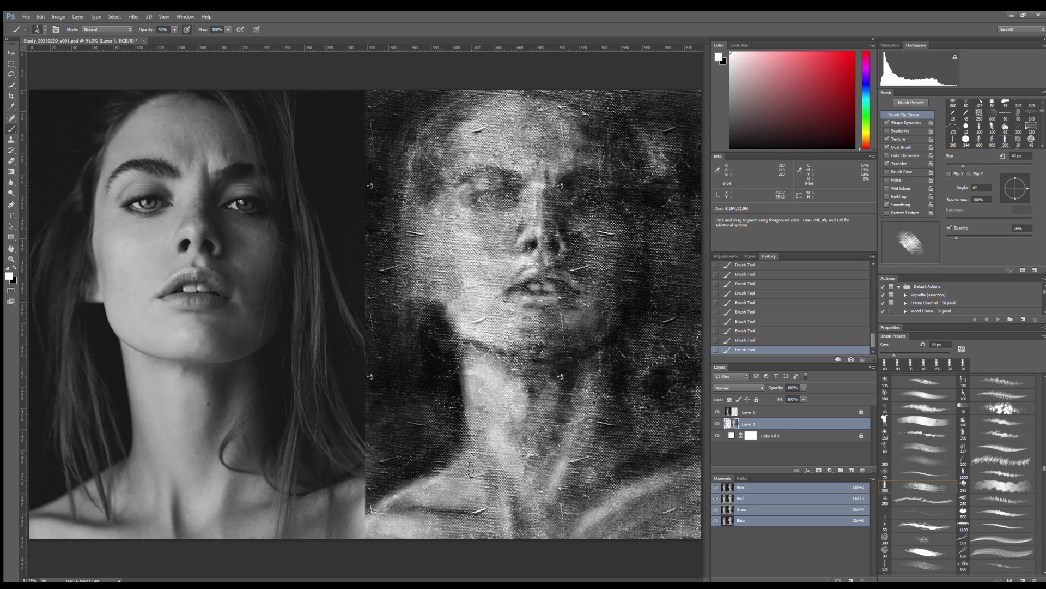
pyautogui.press('x')
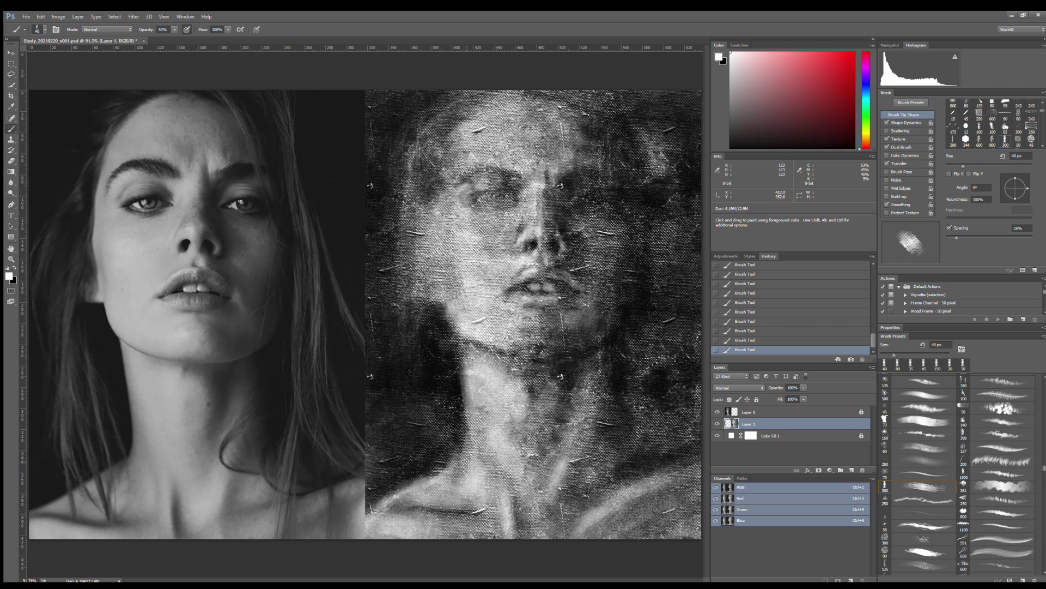
pyautogui.moveTo(473, 392); pyautogui.dragTo(480, 371)
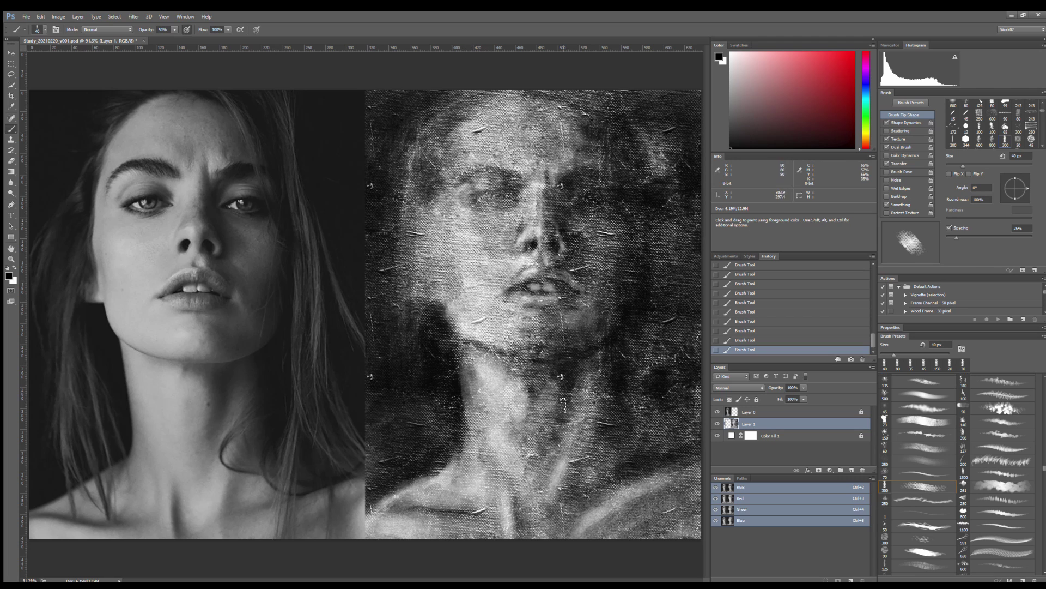
pyautogui.hotkey('ctrl', 's')
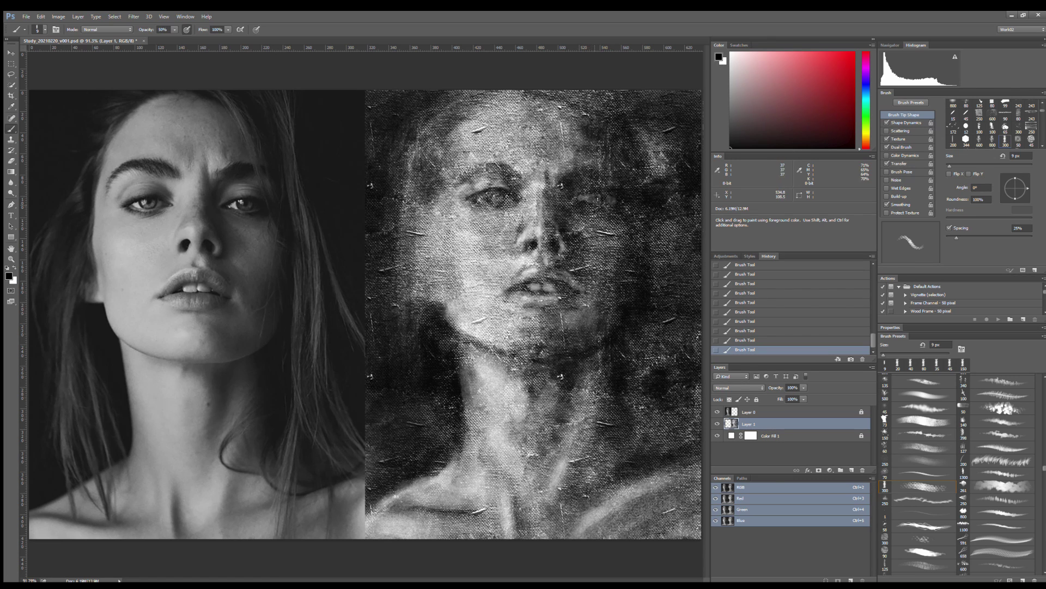
# Swap paint colours, switch to a larger textured brush, and undo the last stroke.
pyautogui.press('x')
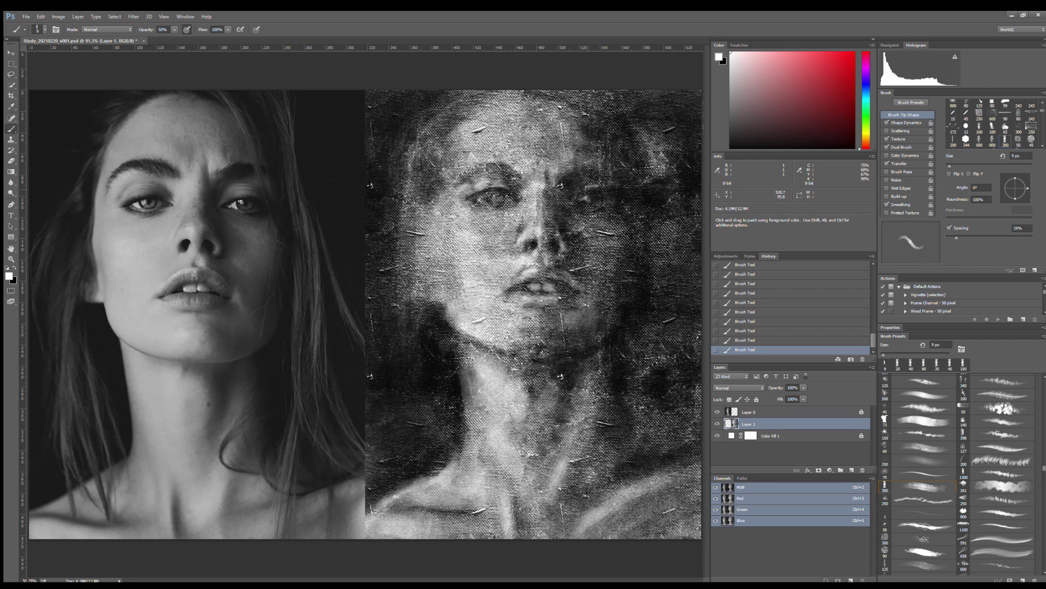
pyautogui.press(']')
pyautogui.press(']')
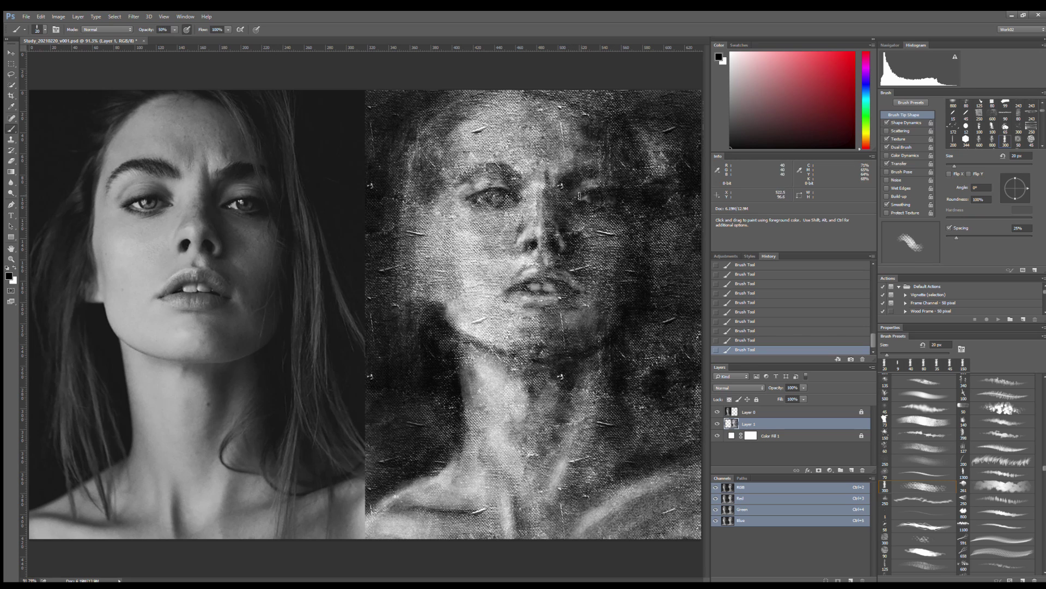
pyautogui.press('x')
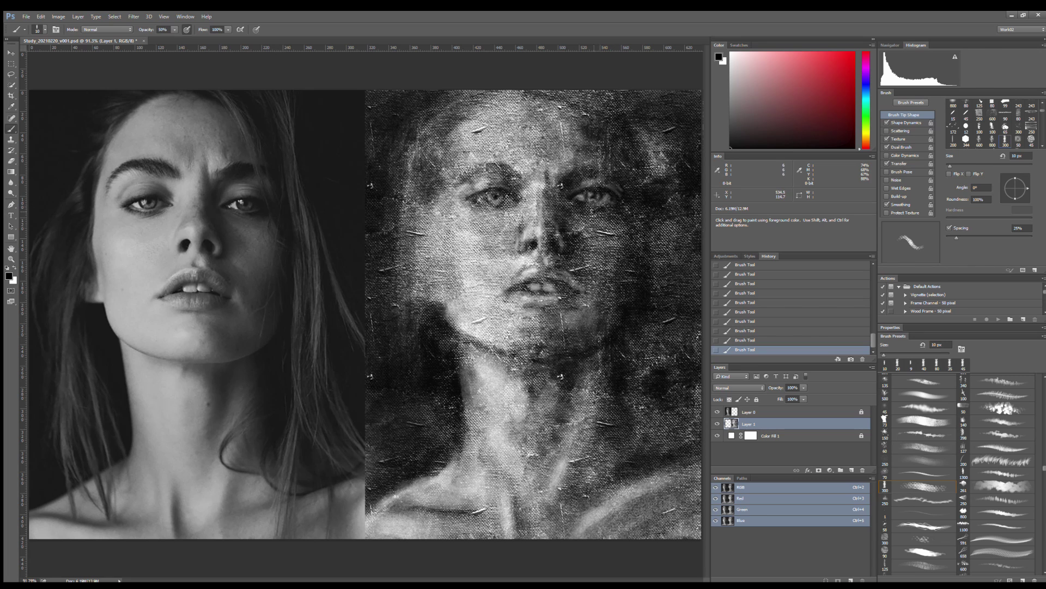
pyautogui.press('.')
pyautogui.press('x')
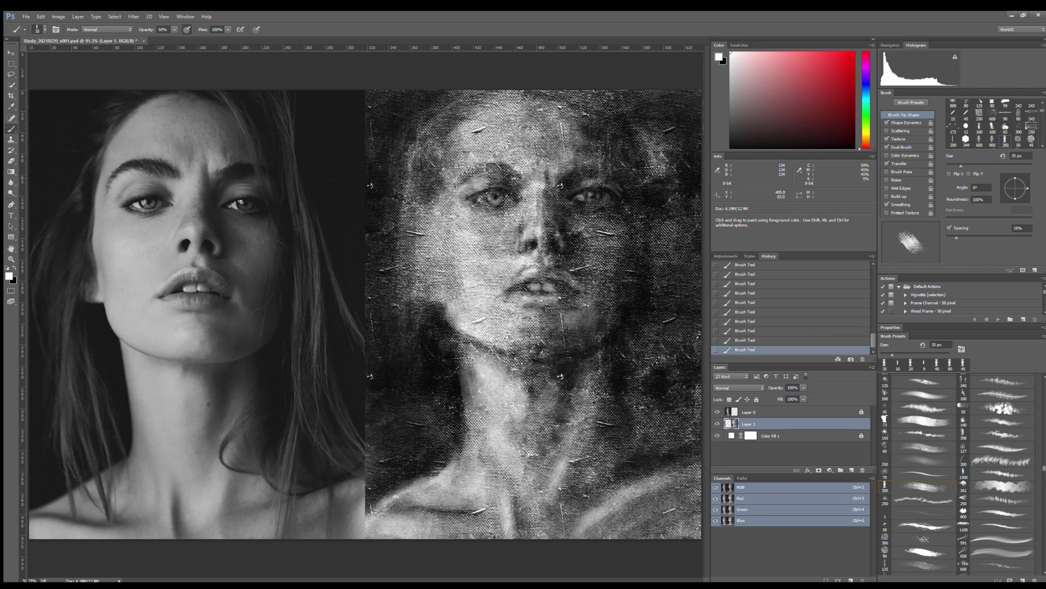
pyautogui.hotkey('ctrl', 'z')
pyautogui.hotkey('ctrl', 'z')
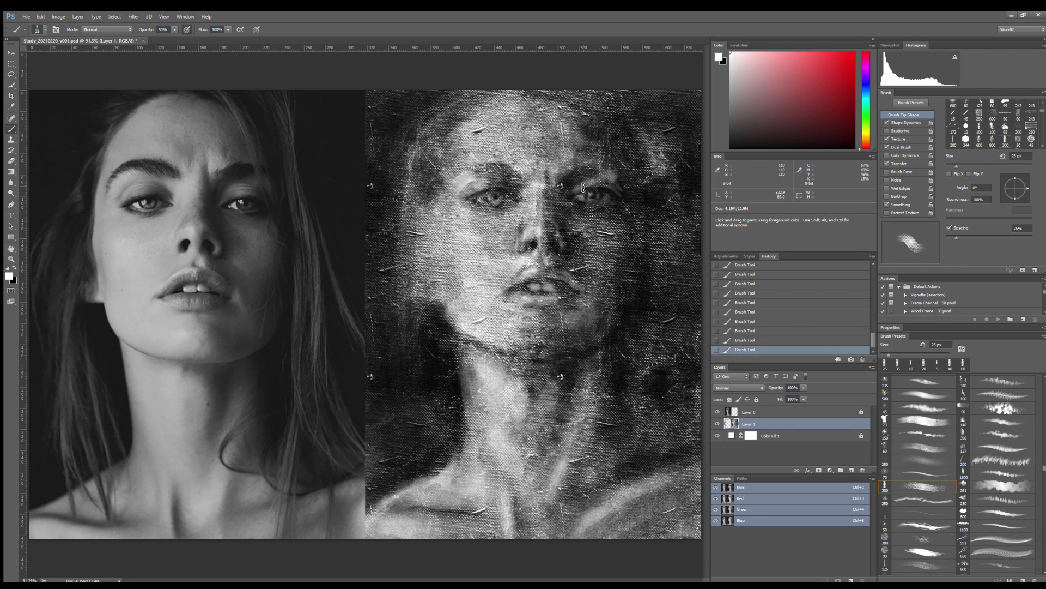
pyautogui.press('[')
# Step back and forward through recent strokes to compare, then shrink the black brush.
pyautogui.press('x')
pyautogui.press('x')
pyautogui.press('x')
pyautogui.press('x')
pyautogui.press('x')
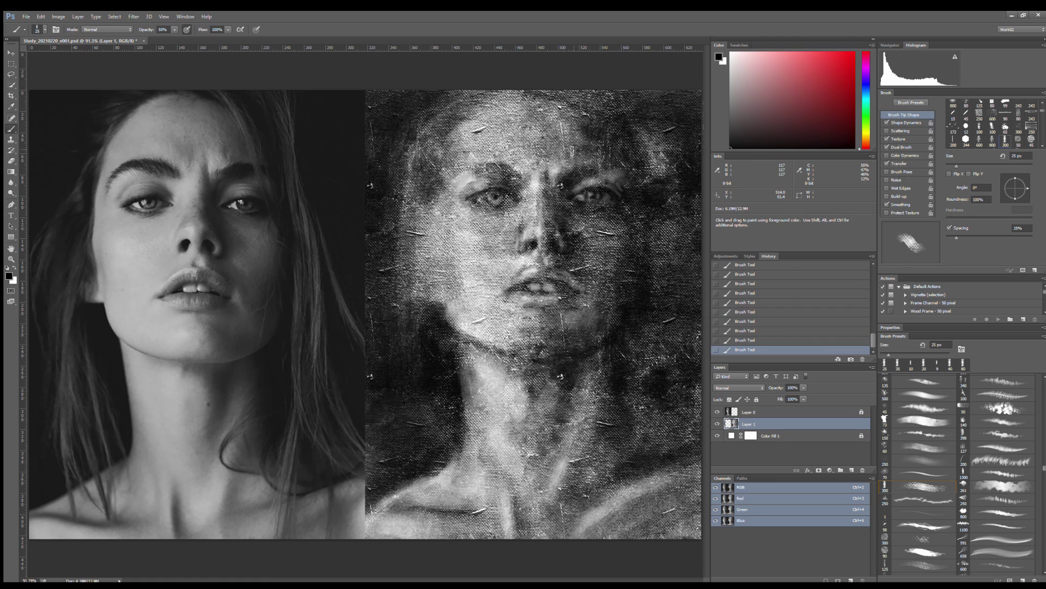
pyautogui.press('[')
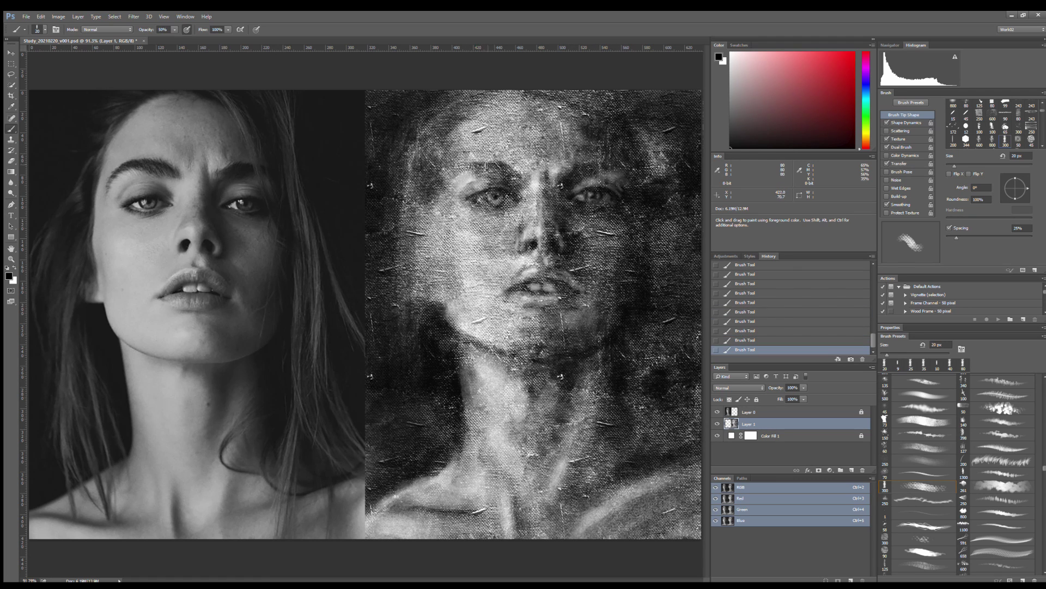
pyautogui.hotkey('ctrl', 'alt', 'z')
pyautogui.hotkey('ctrl', 'alt', 'z')
pyautogui.hotkey('ctrl', 'alt', 'z')
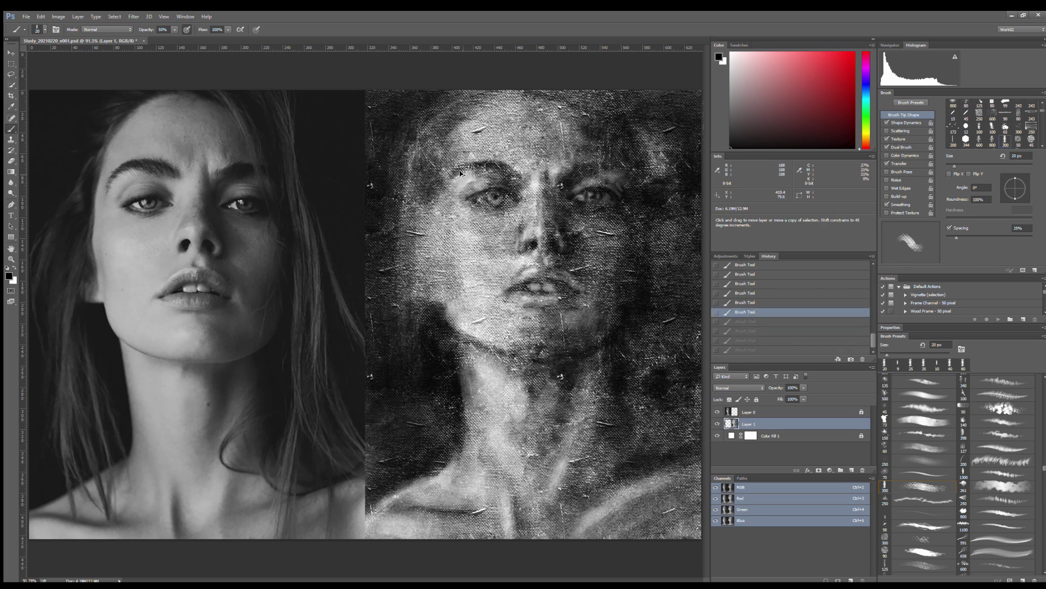
pyautogui.hotkey('ctrl', 'shift', 'z')
pyautogui.hotkey('ctrl', 'shift', 'z')
pyautogui.hotkey('ctrl', 'shift', 'z')
pyautogui.hotkey('ctrl', 'alt', 'z')
pyautogui.hotkey('ctrl', 'alt', 'z')
pyautogui.hotkey('ctrl', 'alt', 'z')
pyautogui.hotkey('ctrl', 'shift', 'z')
pyautogui.hotkey('ctrl', 'shift', 'z')
pyautogui.hotkey('ctrl', 'shift', 'z')
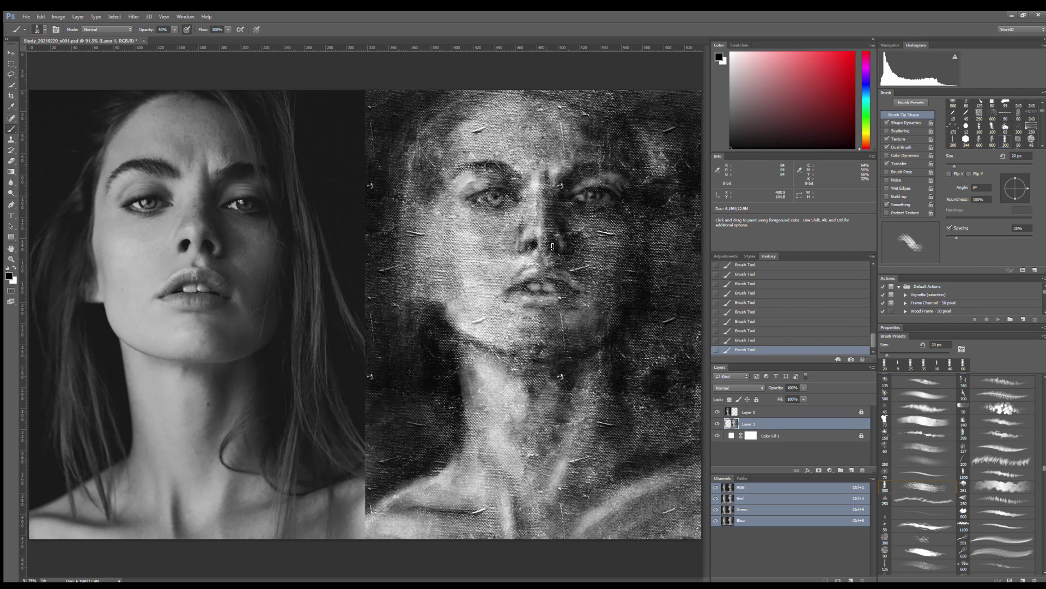
pyautogui.press('[')
pyautogui.press('[')
pyautogui.press('[')
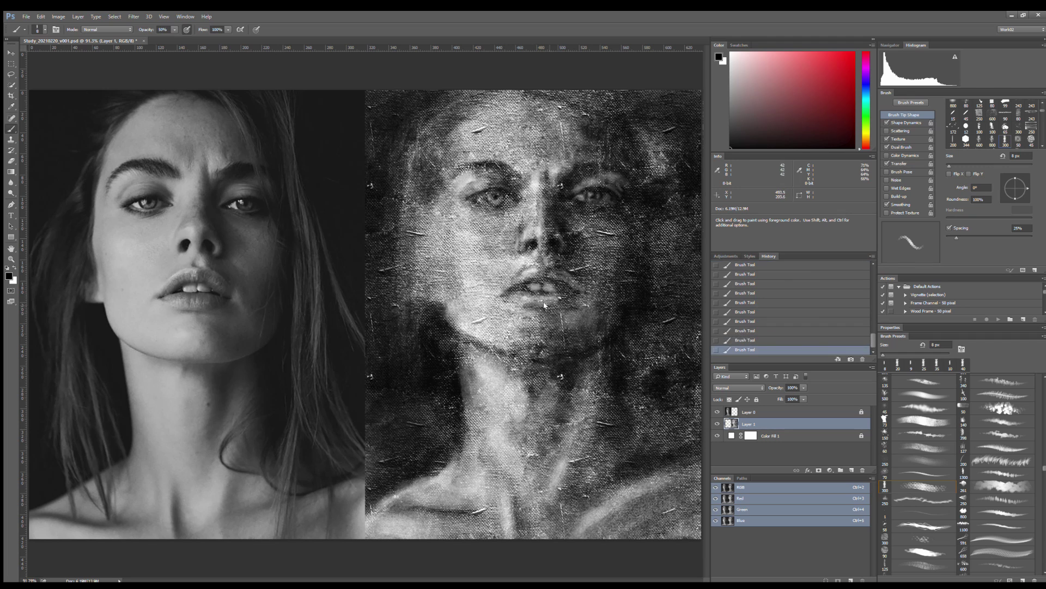
# Add faint white highlights on the lips, chin and eyelid.
pyautogui.press('x')
pyautogui.press(']')
pyautogui.press(']')
pyautogui.press(']')
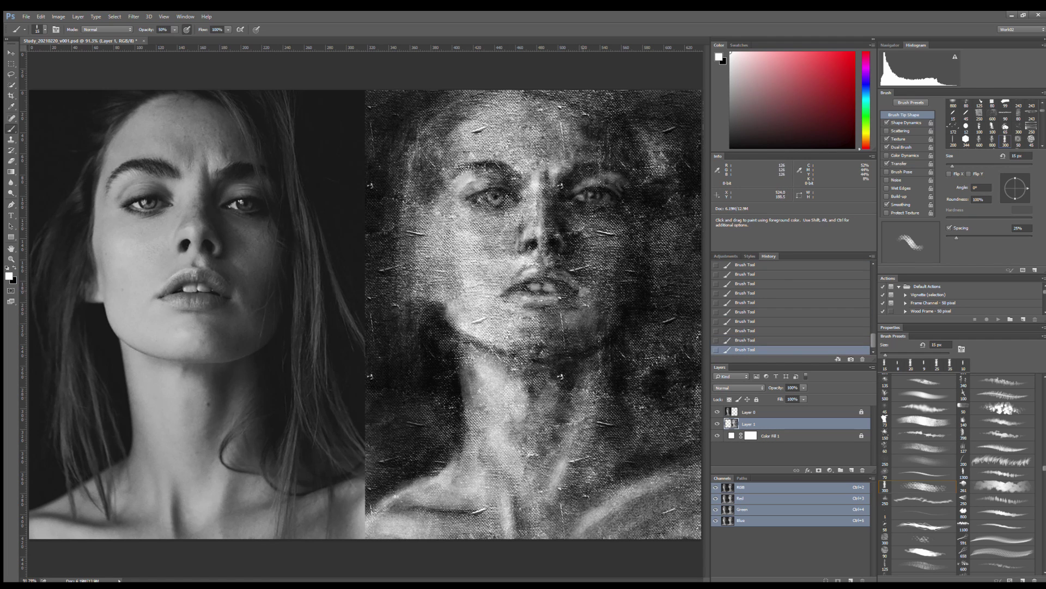
pyautogui.moveTo(499, 303); pyautogui.dragTo(531, 319)
pyautogui.moveTo(484, 189); pyautogui.dragTo(501, 180)
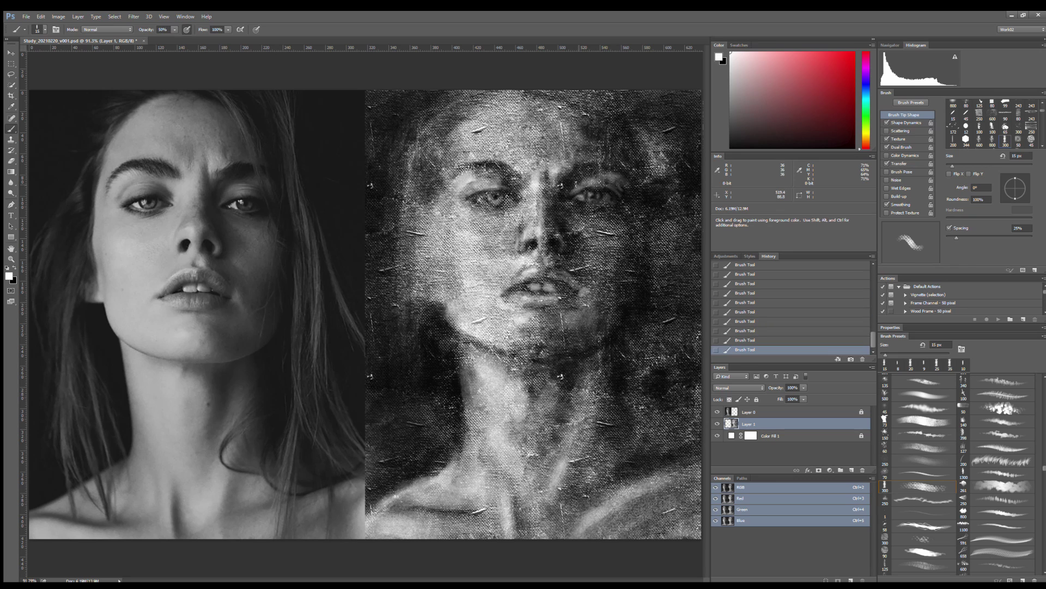
pyautogui.press('x')
pyautogui.press('[')
pyautogui.press('[')
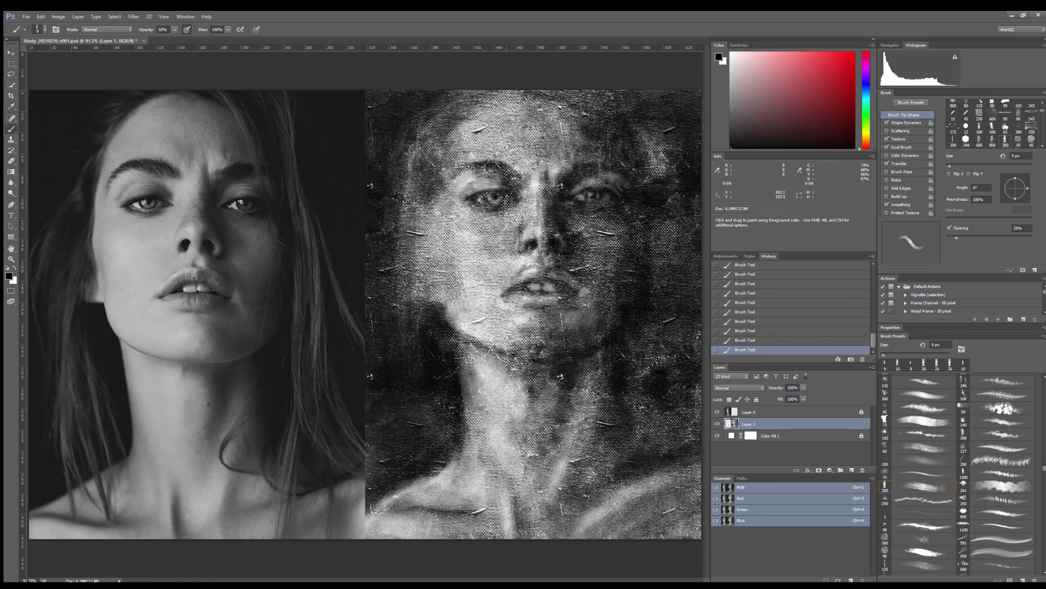
# Brighten the cheek, jaw and side of the nose with white strokes.
pyautogui.press(']')
pyautogui.press(']')
pyautogui.press(']')
pyautogui.press('x')
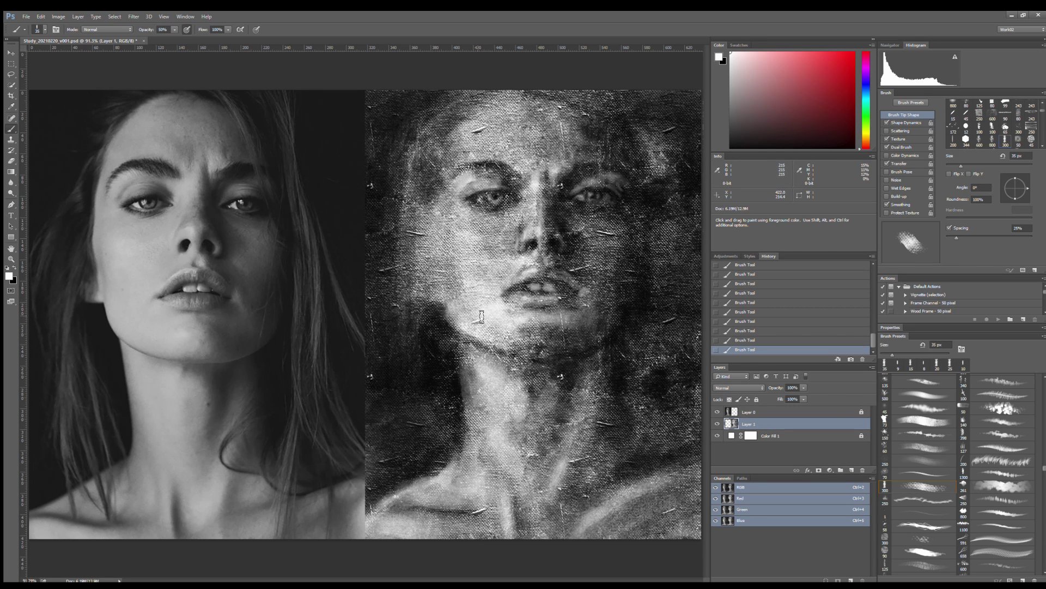
pyautogui.moveTo(511, 320)
pyautogui.mouseDown()
pyautogui.moveTo(505, 235)
pyautogui.moveTo(474, 273)
pyautogui.mouseUp()
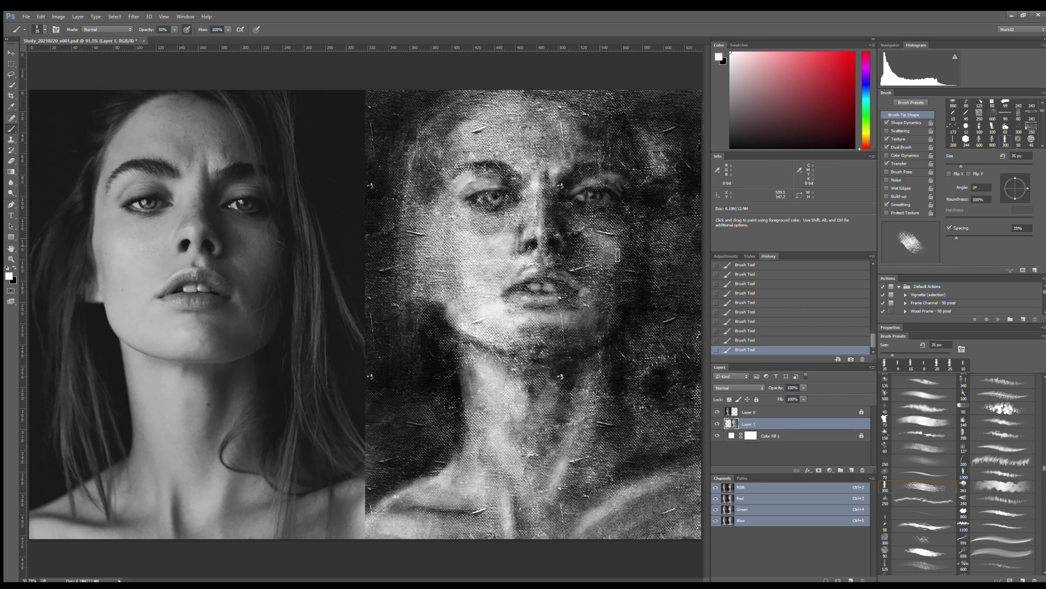
pyautogui.moveTo(627, 251); pyautogui.dragTo(596, 308)
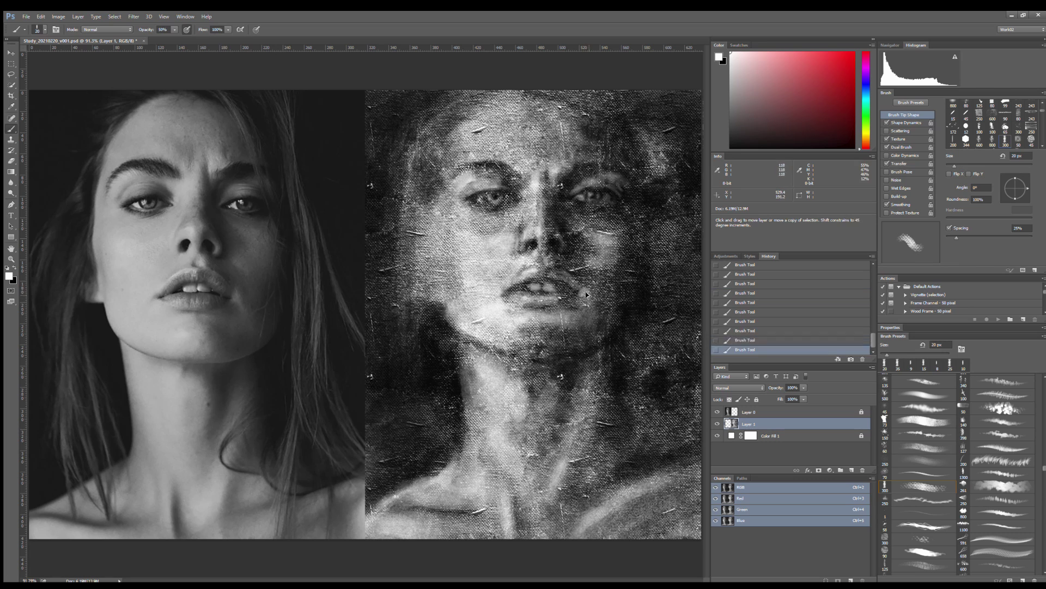
pyautogui.press('[')
pyautogui.press('[')
pyautogui.press('[')
# Brighten the cheek beside the mouth and add highlights along the nose.
pyautogui.press('x')
pyautogui.press('x')
pyautogui.press(']')
pyautogui.press(']')
pyautogui.press(']')
pyautogui.moveTo(486, 295)
pyautogui.mouseDown()
pyautogui.moveTo(491, 265)
pyautogui.moveTo(450, 300)
pyautogui.moveTo(431, 230)
pyautogui.moveTo(445, 158)
pyautogui.moveTo(438, 291)
pyautogui.moveTo(419, 297)
pyautogui.moveTo(444, 300)
pyautogui.moveTo(448, 241)
pyautogui.moveTo(493, 232)
pyautogui.moveTo(501, 261)
pyautogui.mouseUp()
pyautogui.press('[')
pyautogui.press('[')
pyautogui.press('[')
# Darken the left cheek with broad black strokes and lighten under the chin and neck.
pyautogui.press('x')
pyautogui.press('x')
pyautogui.moveTo(485, 226); pyautogui.dragTo(521, 247)
pyautogui.press(']')
pyautogui.press(']')
pyautogui.press(']')
pyautogui.press('x')
pyautogui.moveTo(428, 215)
pyautogui.mouseDown()
pyautogui.moveTo(430, 270)
pyautogui.moveTo(423, 164)
pyautogui.moveTo(422, 299)
pyautogui.moveTo(460, 415)
pyautogui.mouseUp()
pyautogui.press('[')
pyautogui.press('[')
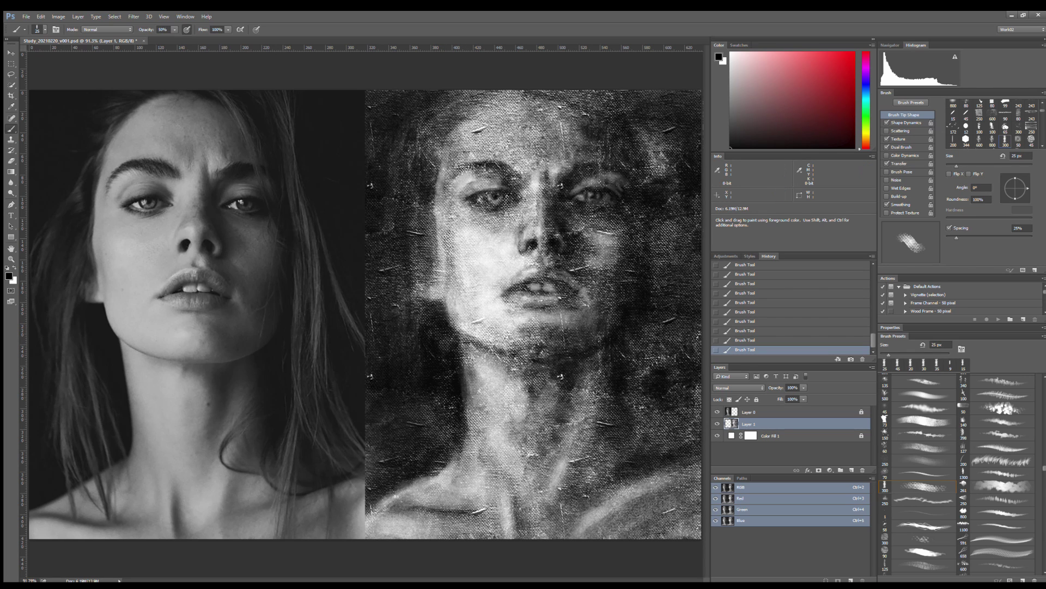
pyautogui.press(']')
pyautogui.press(']')
pyautogui.press(']')
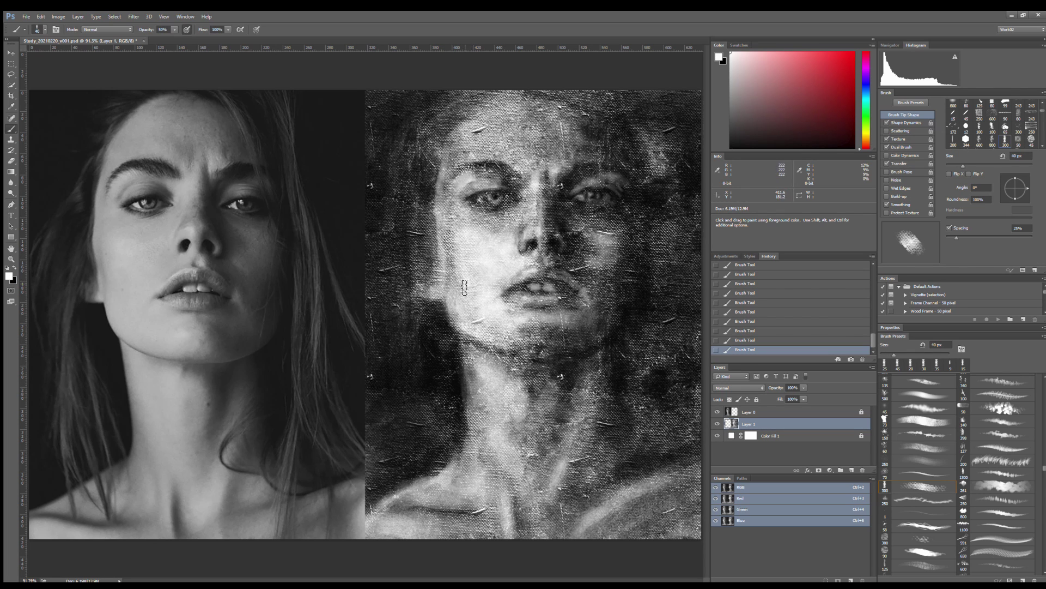
pyautogui.press('x')
pyautogui.moveTo(526, 310)
pyautogui.mouseDown()
pyautogui.moveTo(513, 382)
pyautogui.moveTo(479, 371)
pyautogui.moveTo(480, 414)
pyautogui.mouseUp()
# Paint light strokes along the jawline and across the chin.
pyautogui.press('[')
pyautogui.press('[')
pyautogui.press('[')
pyautogui.moveTo(505, 357); pyautogui.dragTo(569, 355)
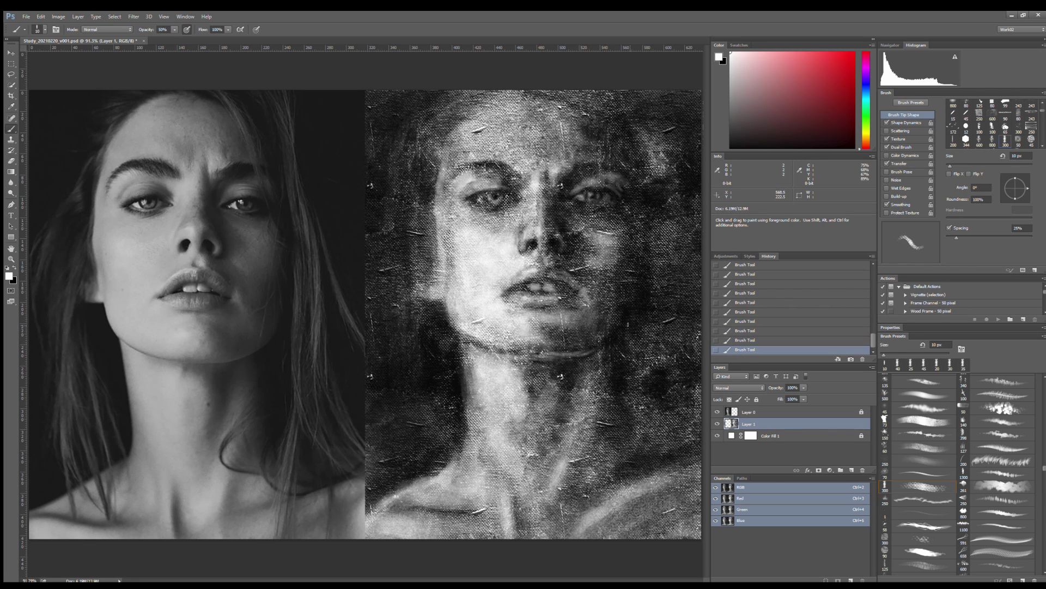
pyautogui.press(']')
pyautogui.press(']')
pyautogui.hotkey('ctrl', 'z')
pyautogui.hotkey('ctrl', 'z')
pyautogui.hotkey('ctrl', 'z')
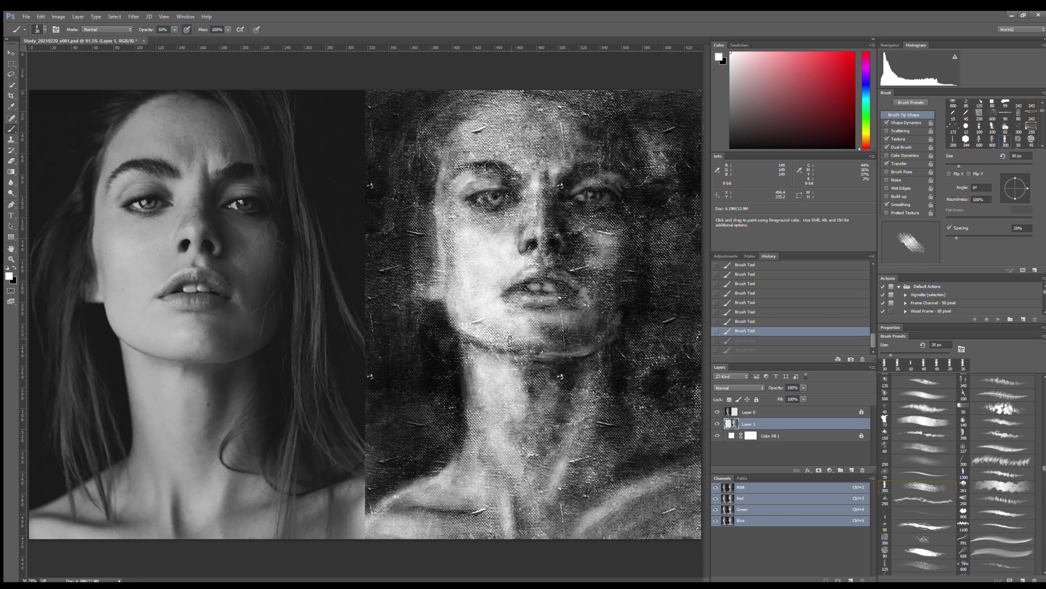
pyautogui.hotkey('ctrl', 'z')
pyautogui.moveTo(497, 334); pyautogui.dragTo(560, 339)
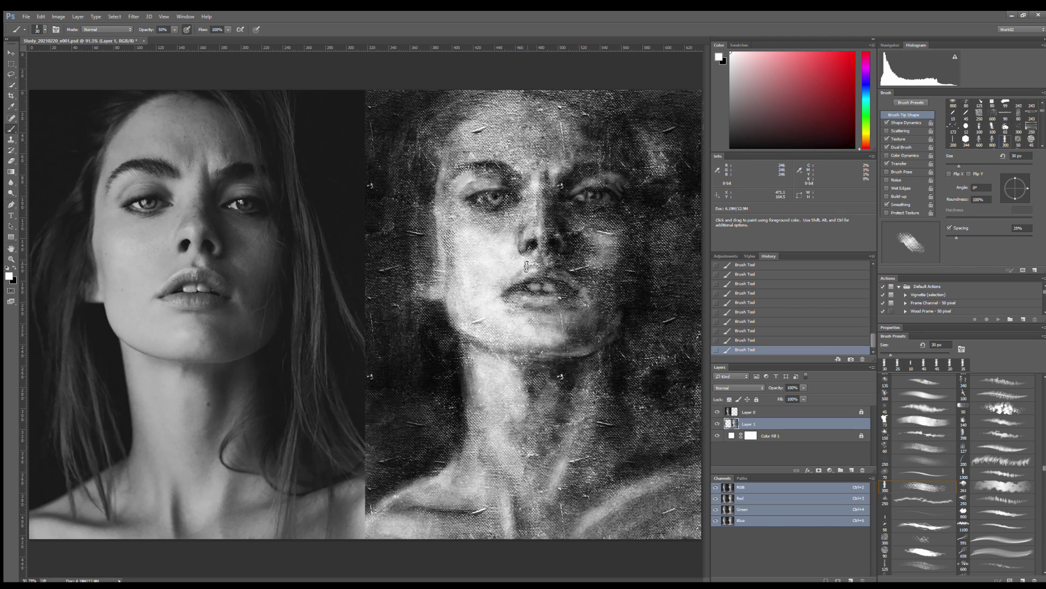
# Brighten the forehead, the cheek edge beside the eye, and the nose bridge.
pyautogui.moveTo(503, 155); pyautogui.dragTo(506, 154)
pyautogui.moveTo(438, 182); pyautogui.dragTo(448, 280)
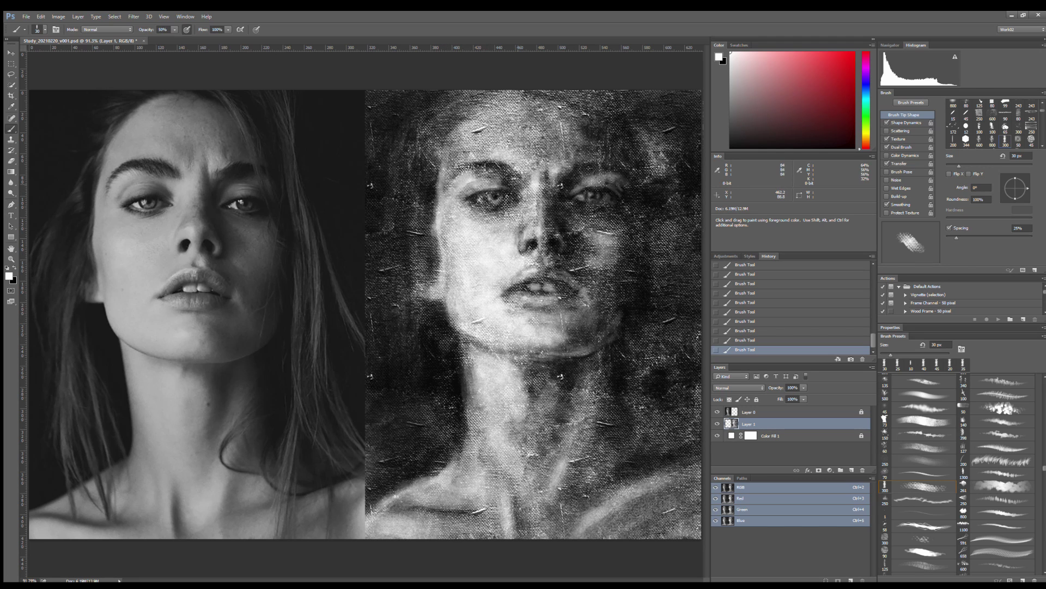
pyautogui.moveTo(525, 196); pyautogui.dragTo(524, 177)
pyautogui.press('[')
pyautogui.press('[')
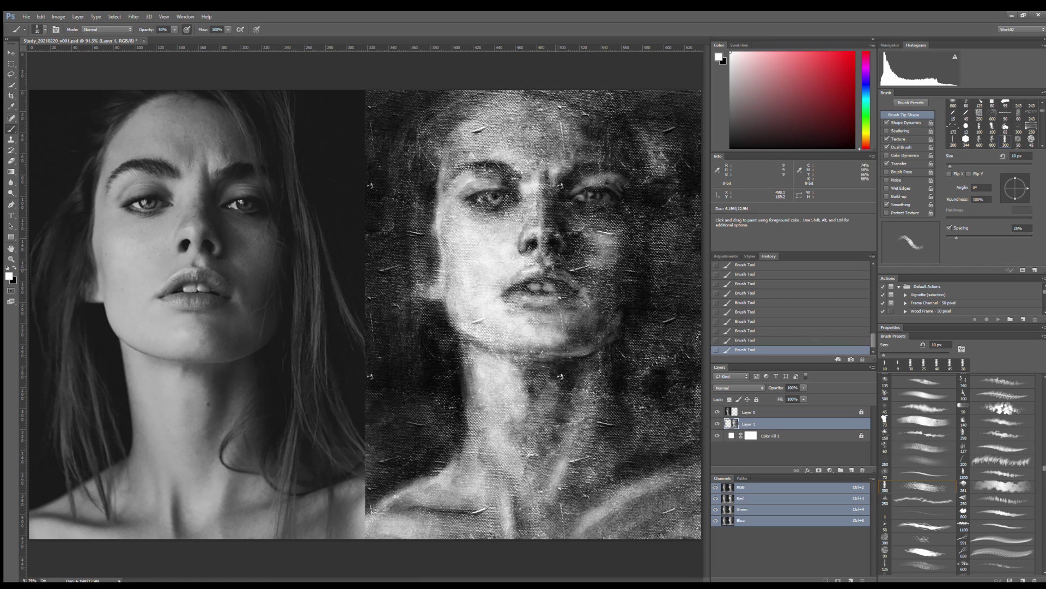
# Alternate black and white at different brush sizes, undoing a stroke to compare.
pyautogui.press('[')
pyautogui.press('[')
pyautogui.press('[')
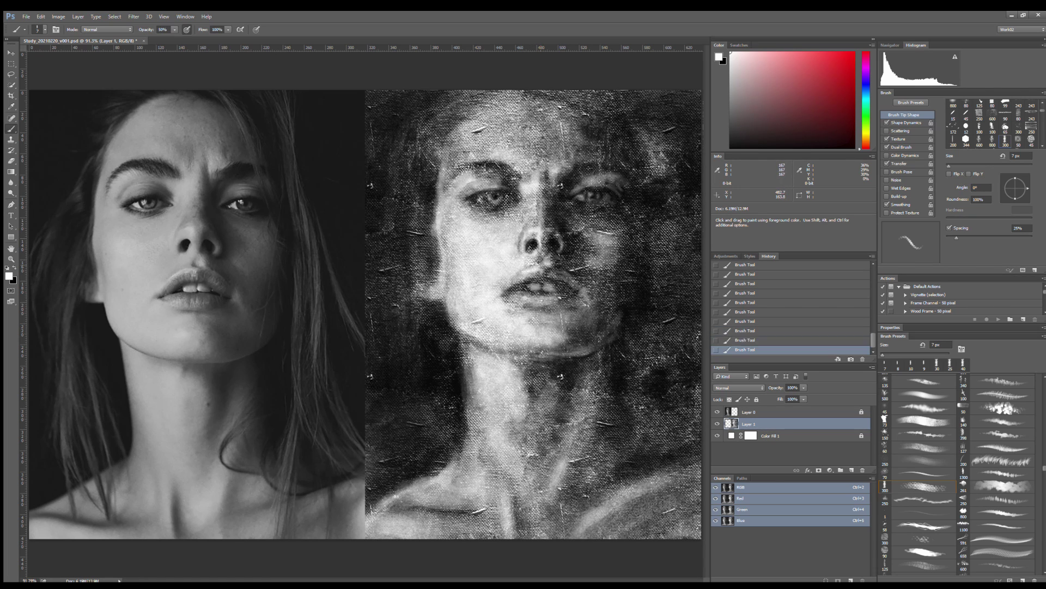
pyautogui.press('x')
pyautogui.press('x')
pyautogui.press('x')
pyautogui.press('x')
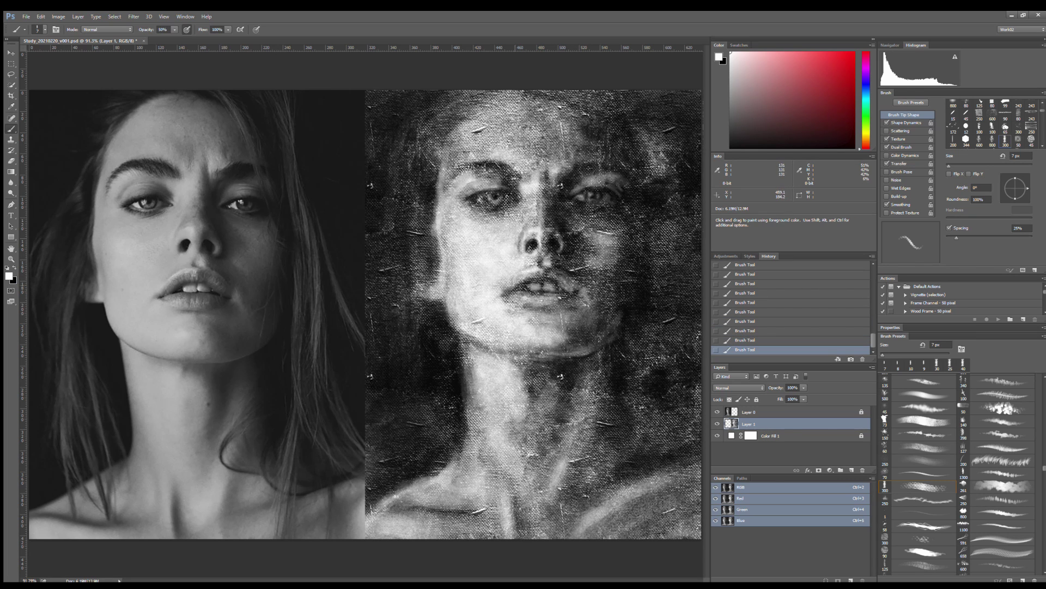
pyautogui.press('x')
pyautogui.press('x')
pyautogui.press('x')
pyautogui.press('x')
pyautogui.press('x')
pyautogui.press('x')
pyautogui.press('x')
pyautogui.press('x')
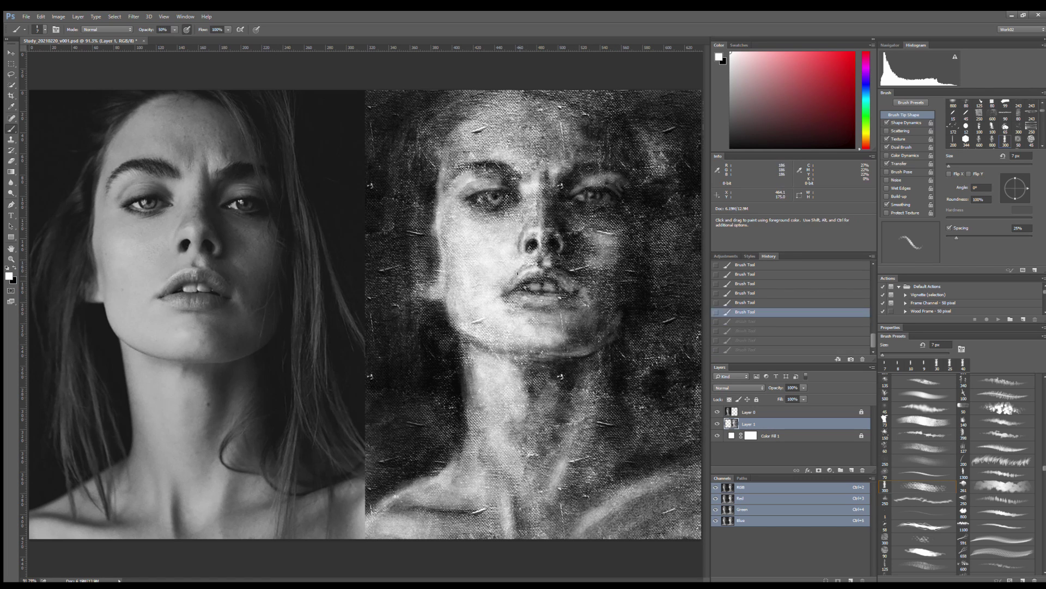
pyautogui.press(']')
pyautogui.press(']')
pyautogui.press(']')
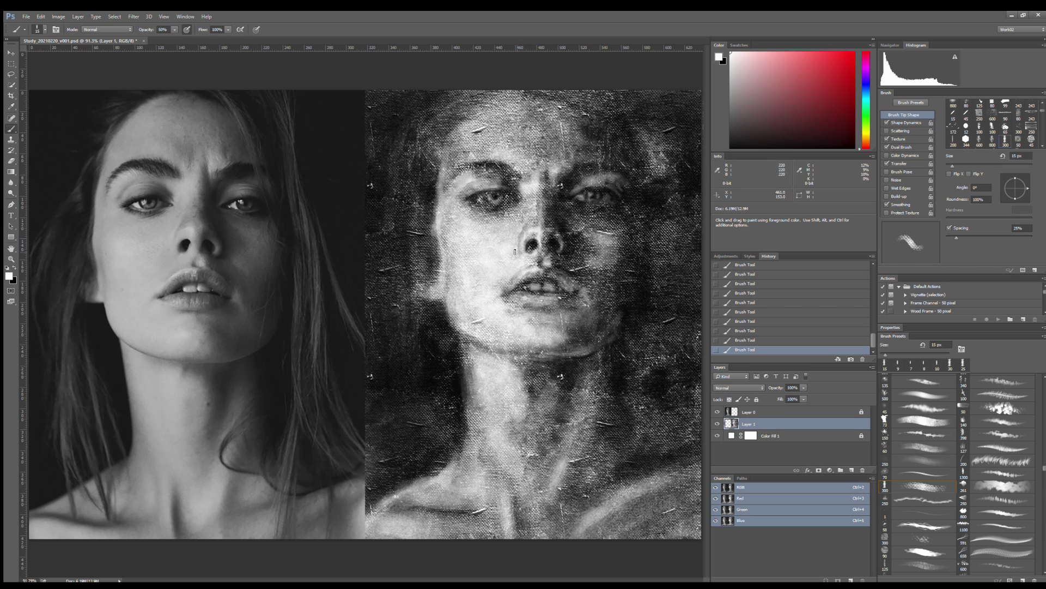
pyautogui.press('x')
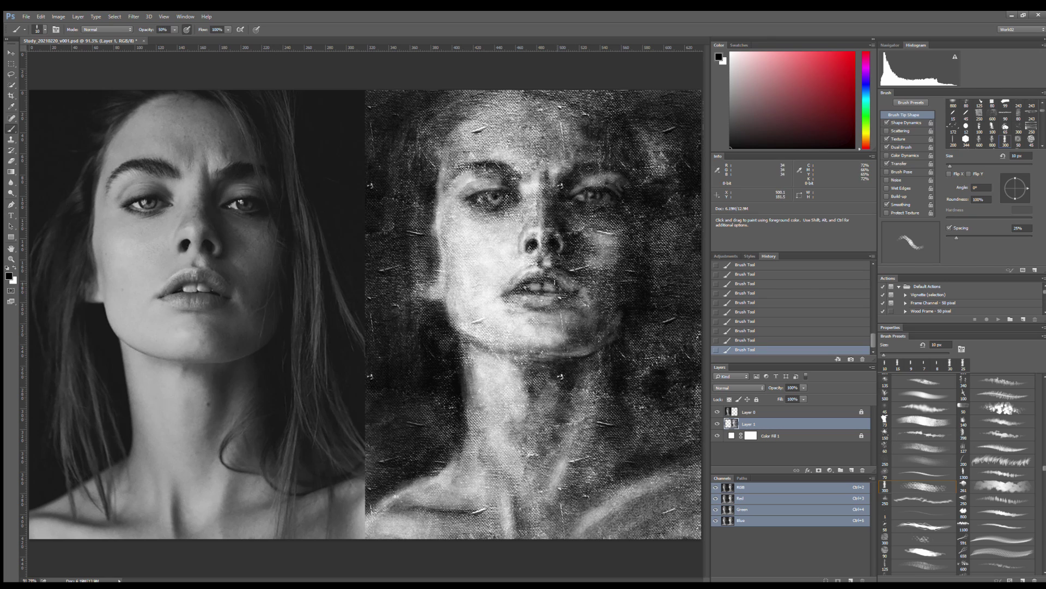
pyautogui.press('x')
pyautogui.hotkey('ctrl', 'z')
pyautogui.hotkey('ctrl', 'z')
# Paint dark shadows over the neck and throat with a 25 px black textured tip.
pyautogui.press('x')
pyautogui.press('x')
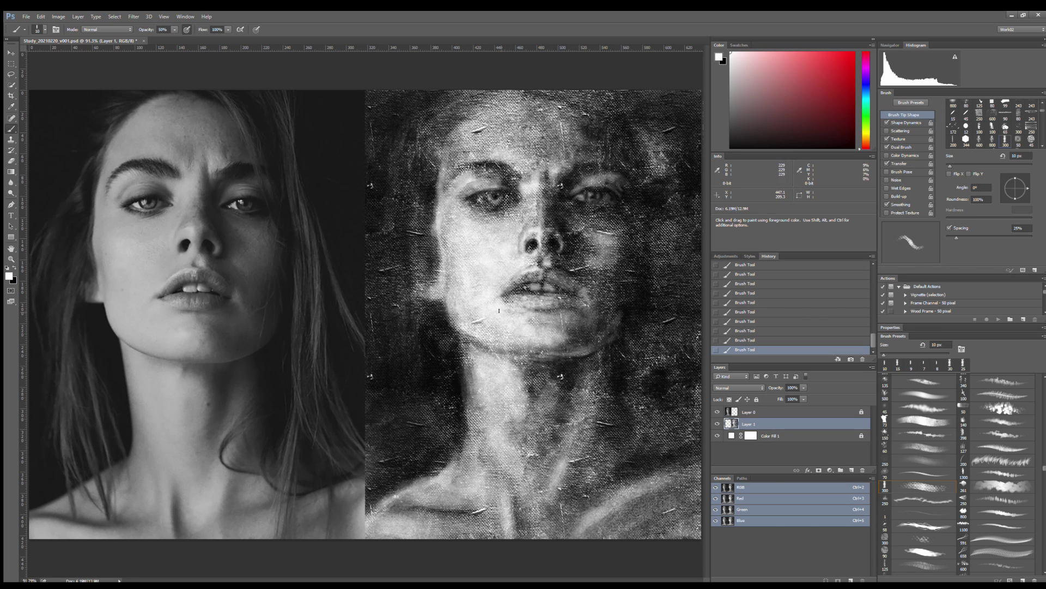
pyautogui.press('x')
pyautogui.press('[')
pyautogui.press('x')
pyautogui.hotkey('ctrl', 'z')
pyautogui.hotkey('ctrl', 'z')
pyautogui.press('x')
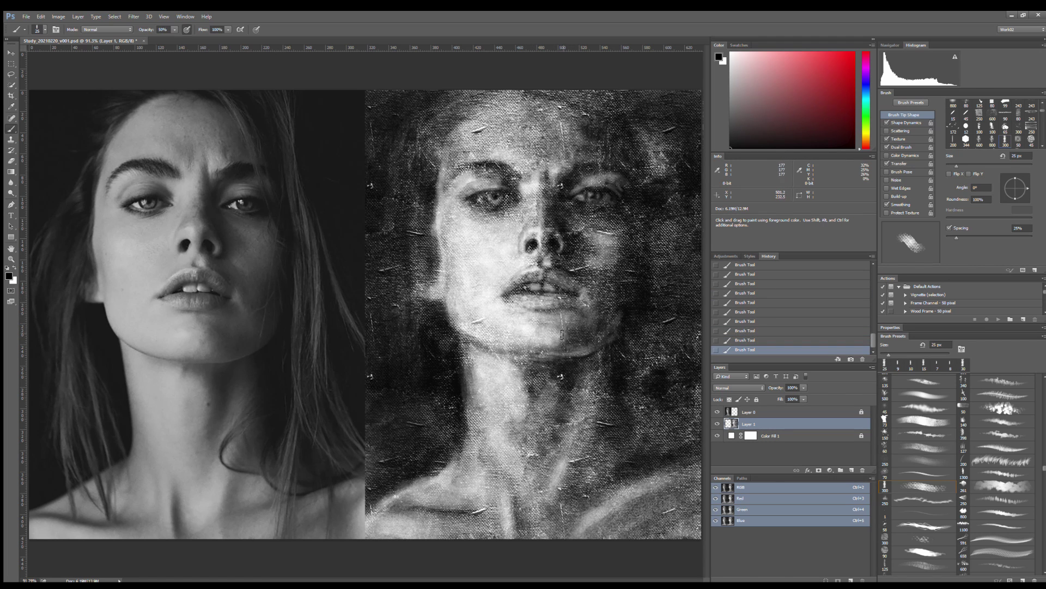
pyautogui.press('.')
pyautogui.moveTo(580, 356)
pyautogui.mouseDown()
pyautogui.moveTo(602, 407)
pyautogui.moveTo(572, 414)
pyautogui.moveTo(640, 475)
pyautogui.mouseUp()
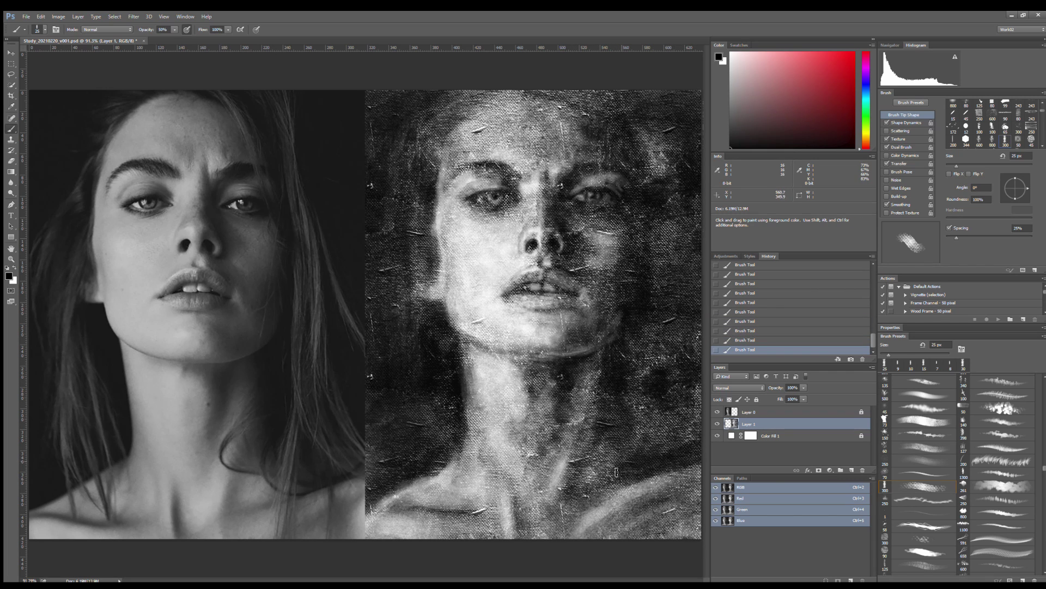
pyautogui.press(']')
pyautogui.press(']')
pyautogui.press(']')
# Darken the painting's right edge with long, broad black strokes.
pyautogui.moveTo(678, 338); pyautogui.dragTo(682, 205)
pyautogui.moveTo(665, 136)
pyautogui.mouseDown()
pyautogui.moveTo(651, 393)
pyautogui.moveTo(665, 346)
pyautogui.moveTo(353, 123)
pyautogui.moveTo(614, 94)
pyautogui.moveTo(369, 493)
pyautogui.mouseUp()
pyautogui.press('[')
pyautogui.press('[')
pyautogui.press('[')
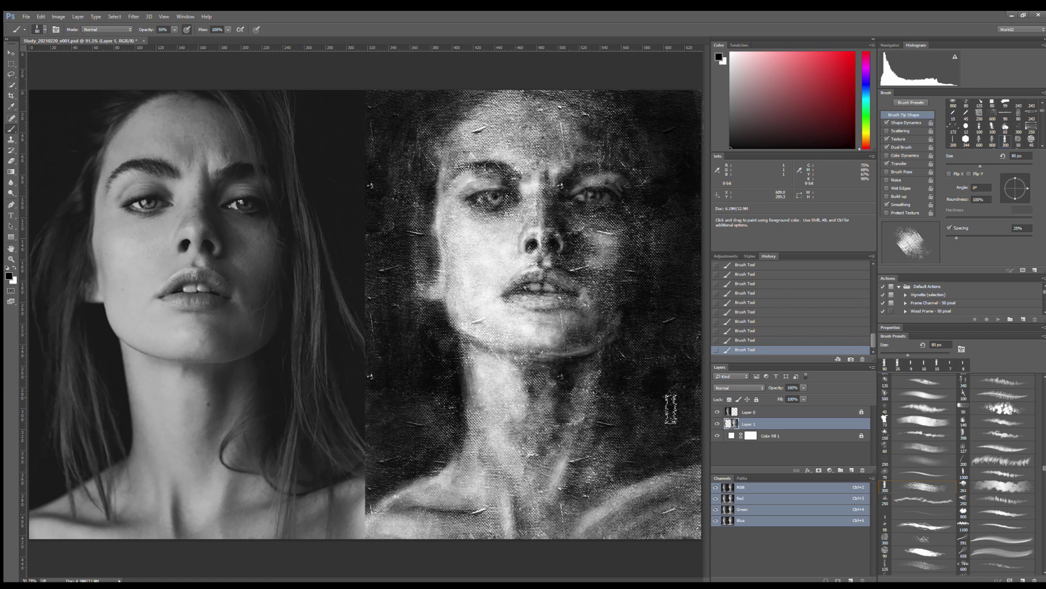
pyautogui.press('x')
# Lighten the jaw, cheek and chin area with white strokes.
pyautogui.moveTo(627, 306)
pyautogui.mouseDown()
pyautogui.moveTo(622, 329)
pyautogui.moveTo(632, 315)
pyautogui.moveTo(592, 333)
pyautogui.mouseUp()
pyautogui.moveTo(527, 342); pyautogui.dragTo(585, 349)
pyautogui.press(']')
pyautogui.moveTo(576, 311); pyautogui.dragTo(578, 322)
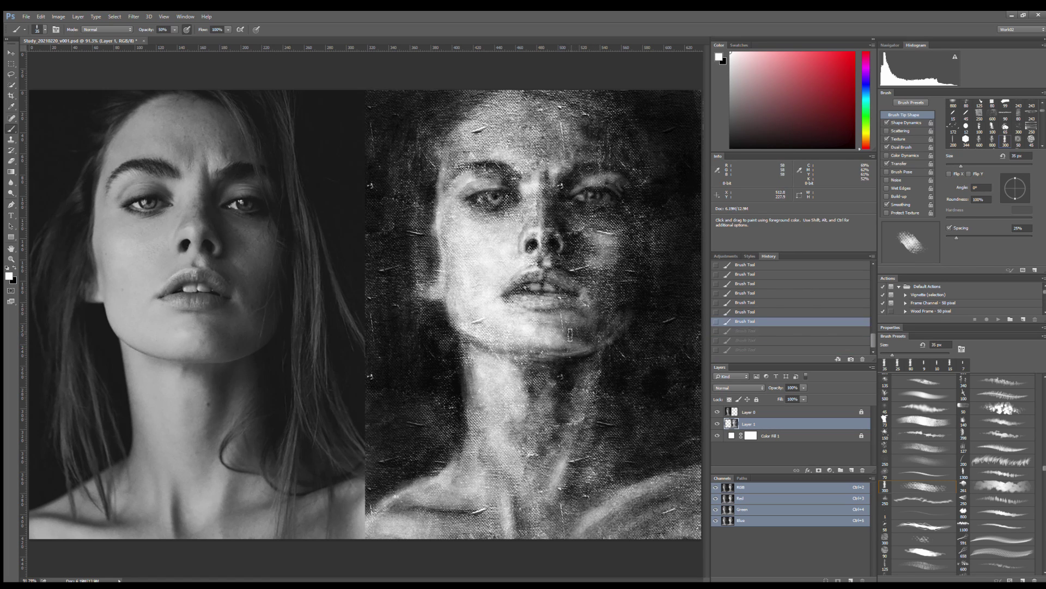
# Brighten the forehead at 30 px and the right eyebrow area at 15 px.
pyautogui.press('x')
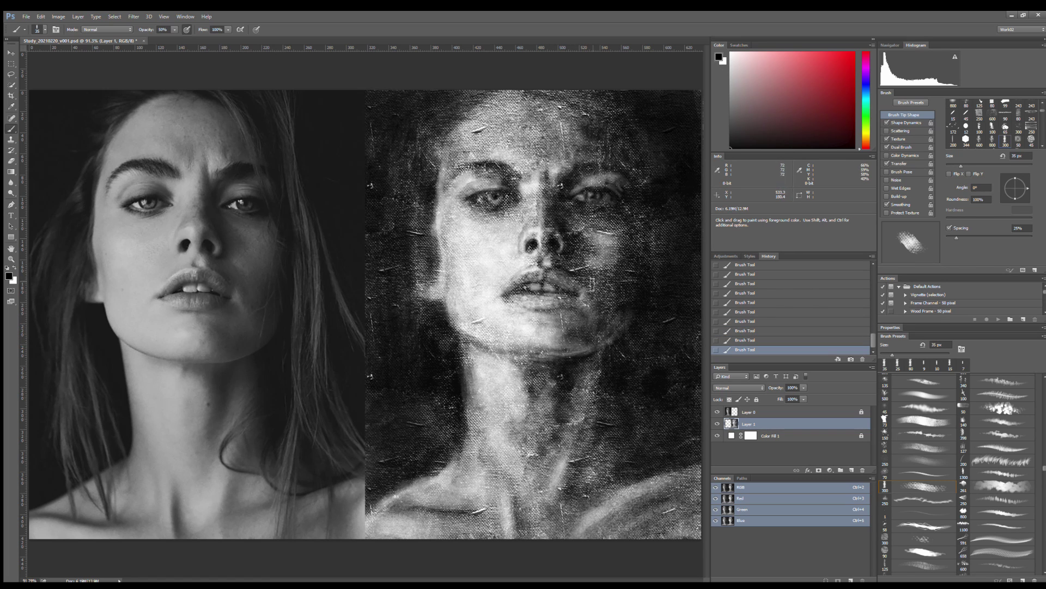
pyautogui.press('[')
pyautogui.press('[')
pyautogui.press('[')
pyautogui.press('x')
pyautogui.press(']')
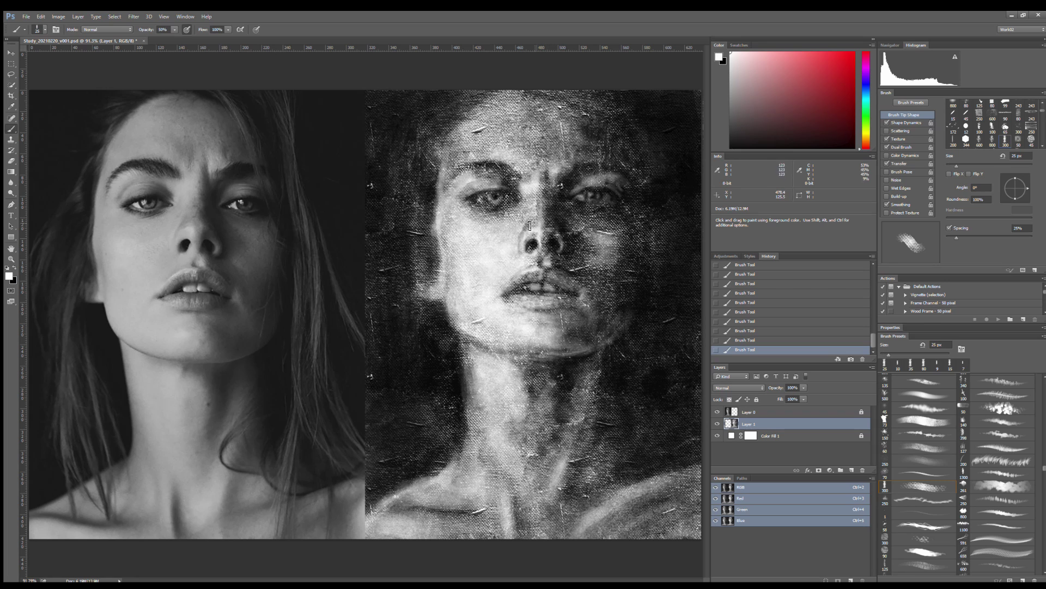
pyautogui.press(']')
pyautogui.moveTo(482, 105)
pyautogui.mouseDown()
pyautogui.moveTo(467, 121)
pyautogui.moveTo(496, 153)
pyautogui.mouseUp()
pyautogui.moveTo(465, 185); pyautogui.dragTo(510, 177)
pyautogui.press('[')
pyautogui.press('[')
pyautogui.press('[')
pyautogui.moveTo(595, 182); pyautogui.dragTo(618, 178)
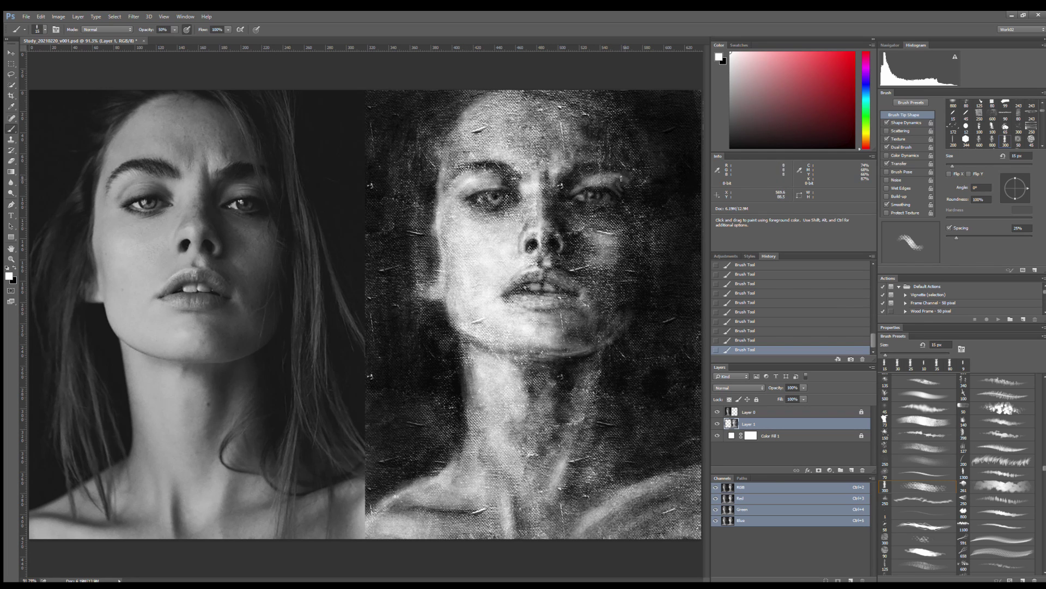
pyautogui.press(']')
pyautogui.press(']')
pyautogui.press(']')
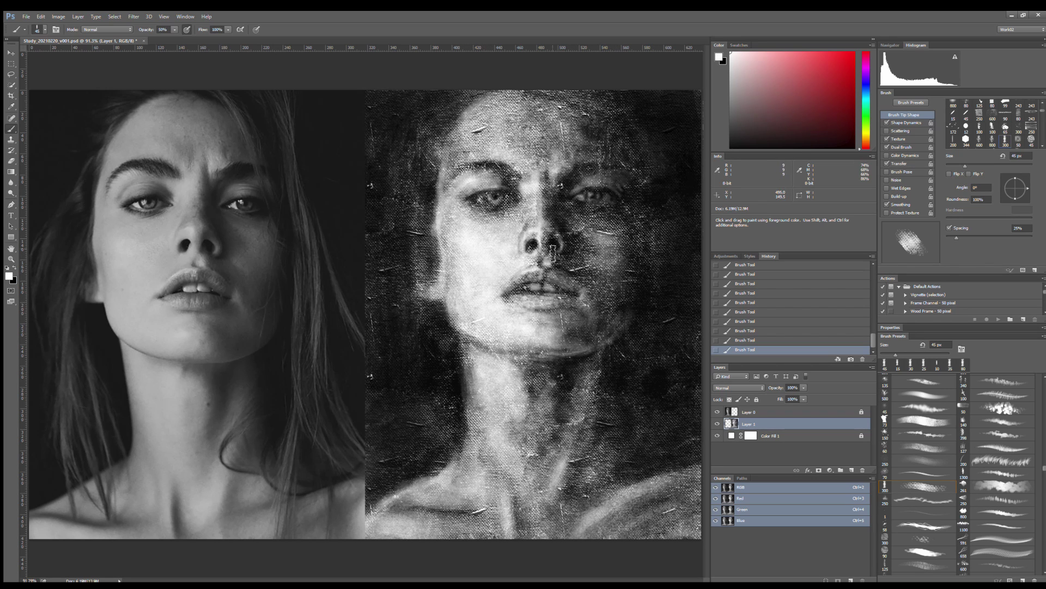
# Set the brush to about 7–10 px and save the painting.
pyautogui.press('[')
pyautogui.press('[')
pyautogui.press('[')
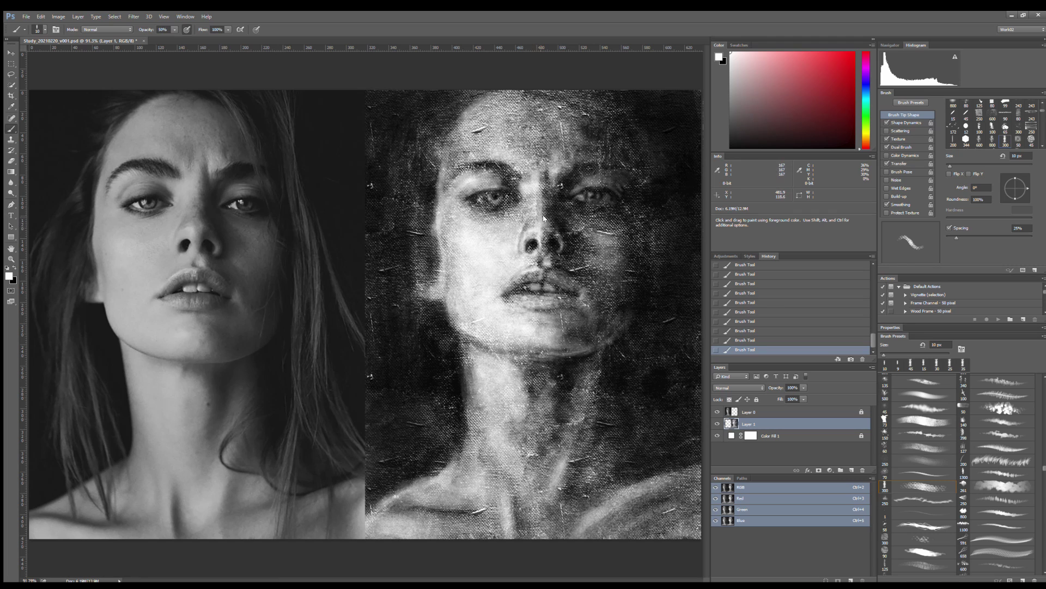
pyautogui.press('x')
pyautogui.press('[')
pyautogui.press('[')
pyautogui.press('[')
pyautogui.press('x')
# Darken the area around the lips with a 9 px brush.
pyautogui.press('x')
pyautogui.press(']')
pyautogui.press(']')
pyautogui.press(']')
pyautogui.press('[')
pyautogui.hotkey('ctrl', 's')
pyautogui.press('x')
pyautogui.press('[')
pyautogui.press('x')
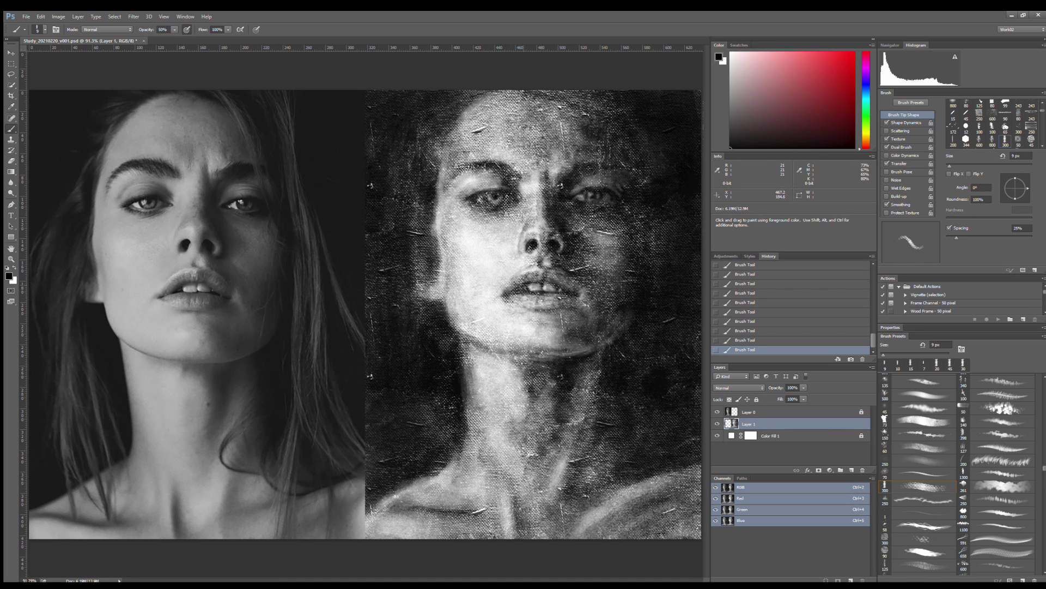
pyautogui.press('x')
pyautogui.press('x')
pyautogui.press('x')
pyautogui.press('x')
pyautogui.press('x')
pyautogui.press('x')
pyautogui.moveTo(523, 303); pyautogui.dragTo(572, 295)
pyautogui.press('x')
pyautogui.press('x')
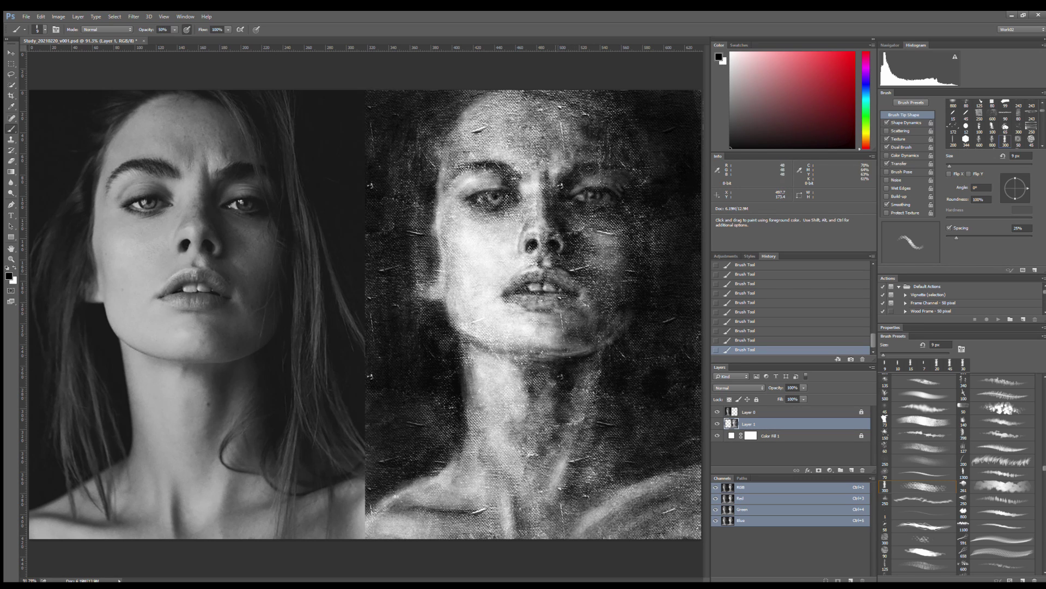
pyautogui.press('x')
pyautogui.press('x')
pyautogui.press('x')
pyautogui.press('x')
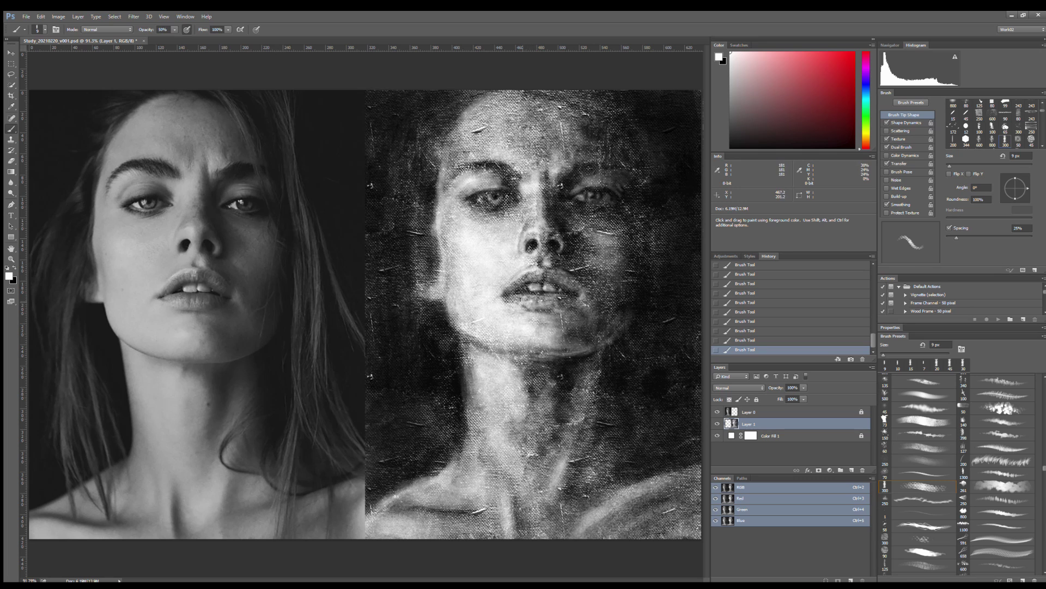
# Lighten under the left eye and darken a spot near the left eyebrow at 6 px.
pyautogui.press('x')
pyautogui.press('[')
pyautogui.press('[')
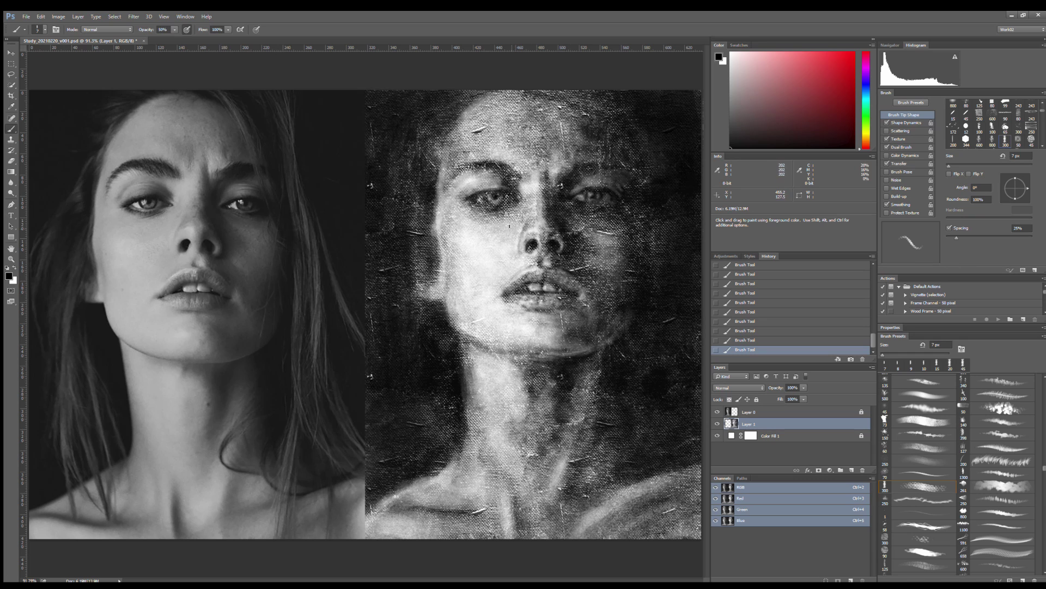
pyautogui.press('x')
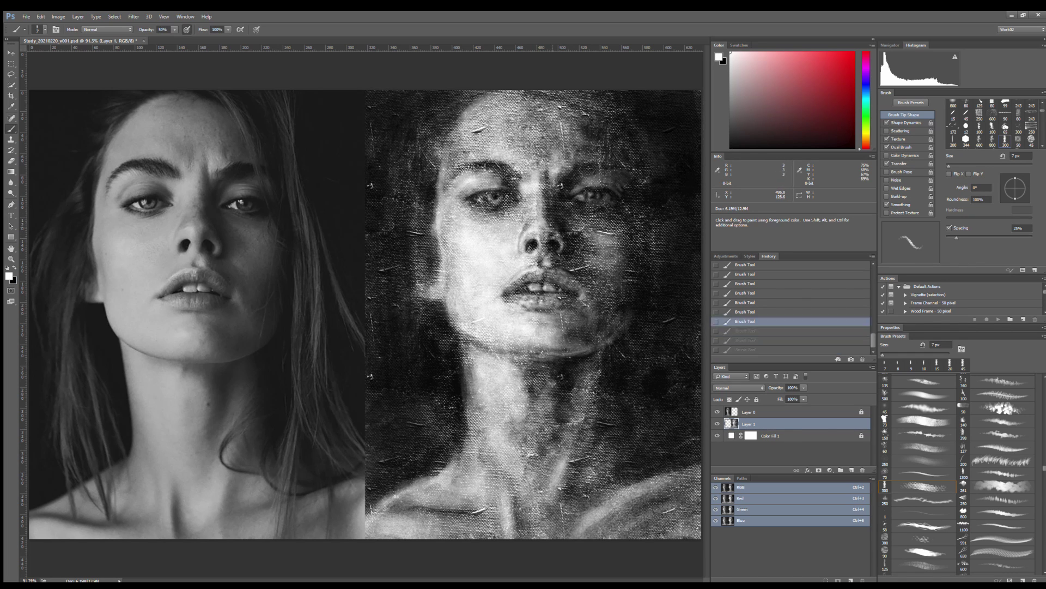
pyautogui.press('x')
pyautogui.press('x')
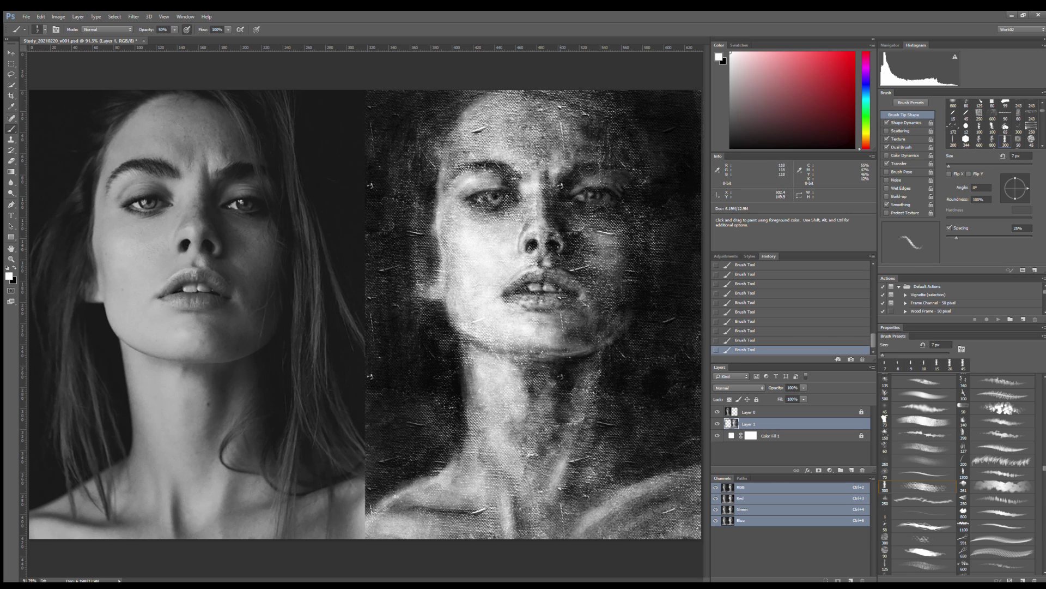
pyautogui.press('x')
pyautogui.press('x')
pyautogui.press('x')
pyautogui.press('x')
pyautogui.scroll(1, 590, 196)
pyautogui.press('[')
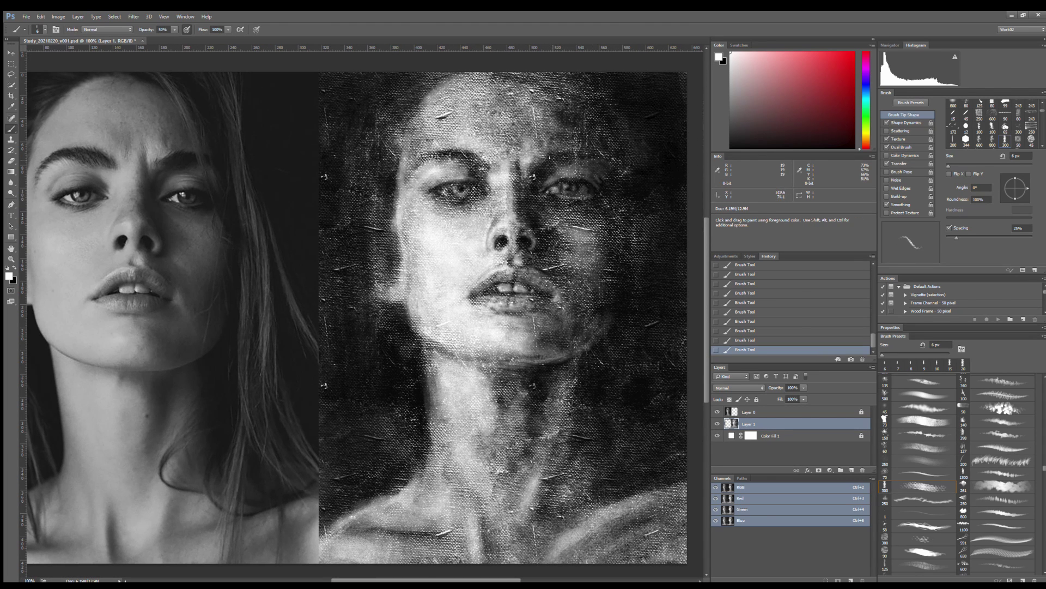
pyautogui.moveTo(450, 196); pyautogui.dragTo(461, 197)
pyautogui.moveTo(435, 172); pyautogui.dragTo(452, 177)
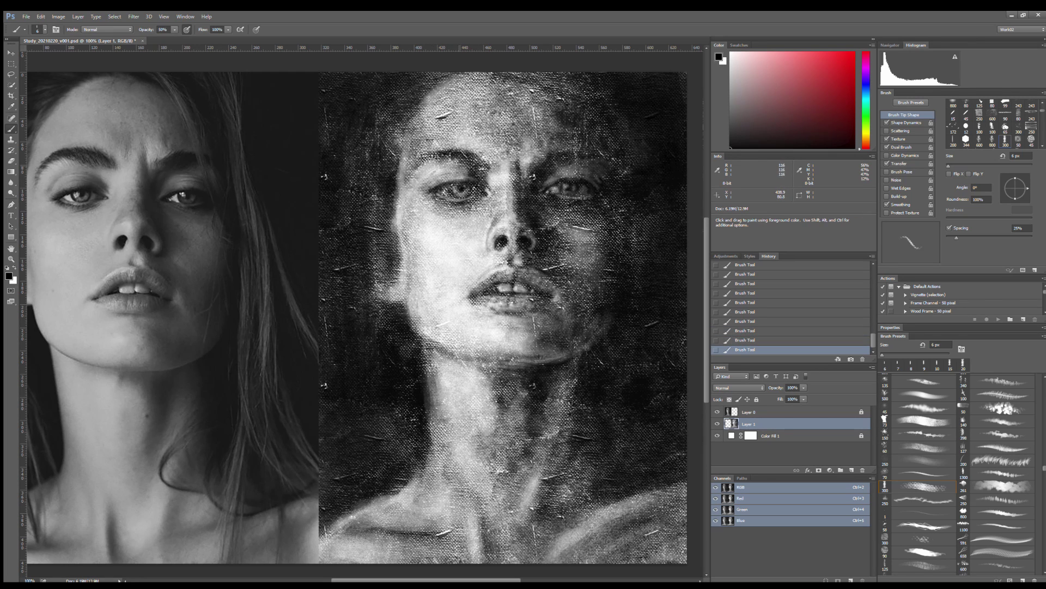
# Add a light stroke near the left eyebrow, then darken over the eyebrow.
pyautogui.press('x')
pyautogui.press('x')
pyautogui.press('x')
pyautogui.press('x')
pyautogui.press('x')
pyautogui.press('x')
pyautogui.press('x')
pyautogui.press('x')
pyautogui.moveTo(424, 168); pyautogui.dragTo(431, 177)
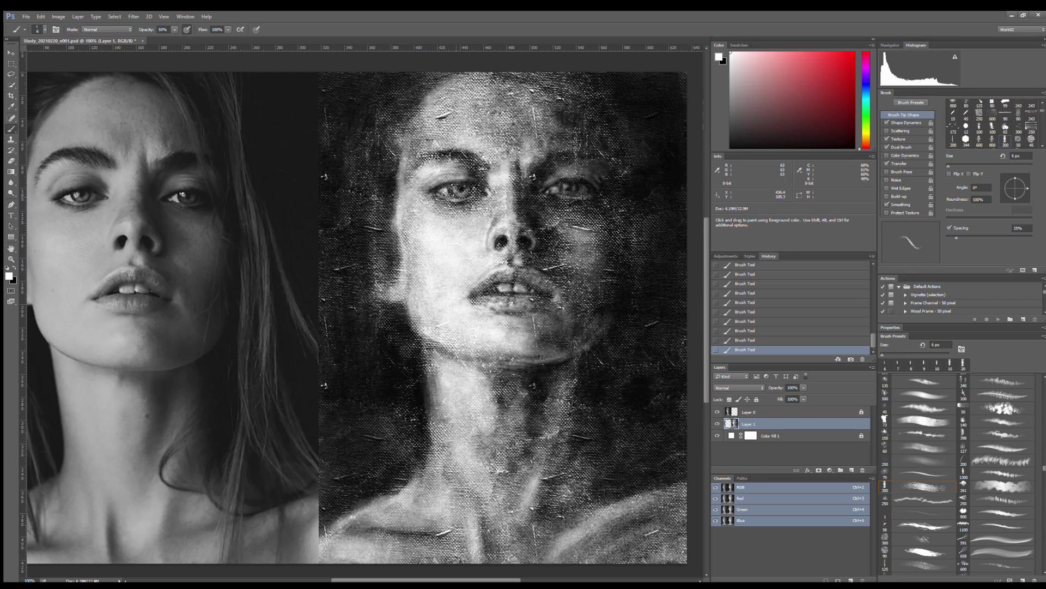
pyautogui.press('x')
pyautogui.press('x')
pyautogui.press('x')
pyautogui.press('x')
pyautogui.press('x')
pyautogui.press('x')
pyautogui.press('x')
pyautogui.press('x')
pyautogui.press('x')
pyautogui.press('x')
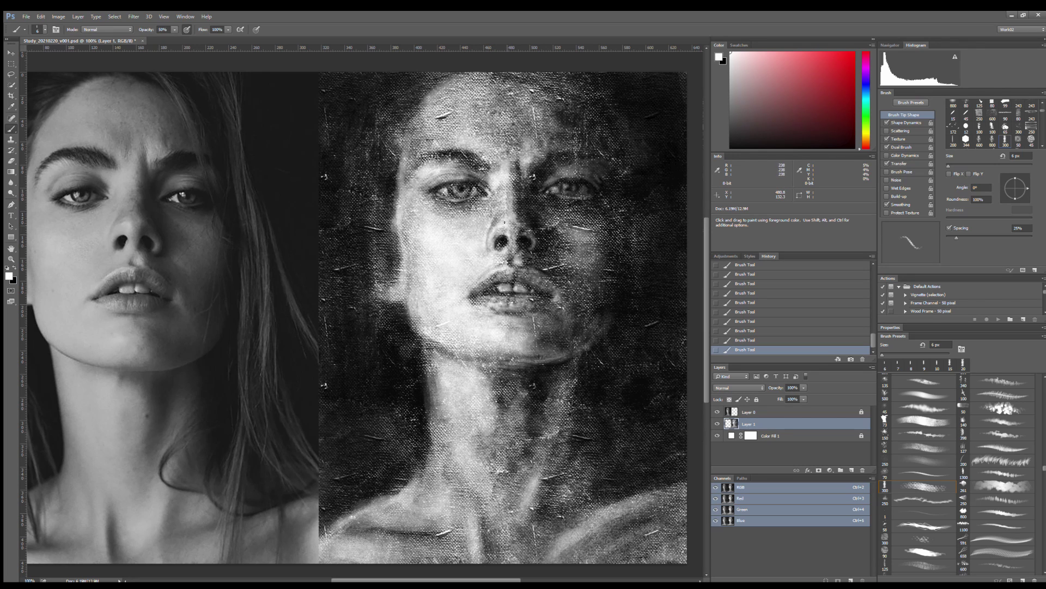
pyautogui.press(']')
pyautogui.press(']')
pyautogui.press('x')
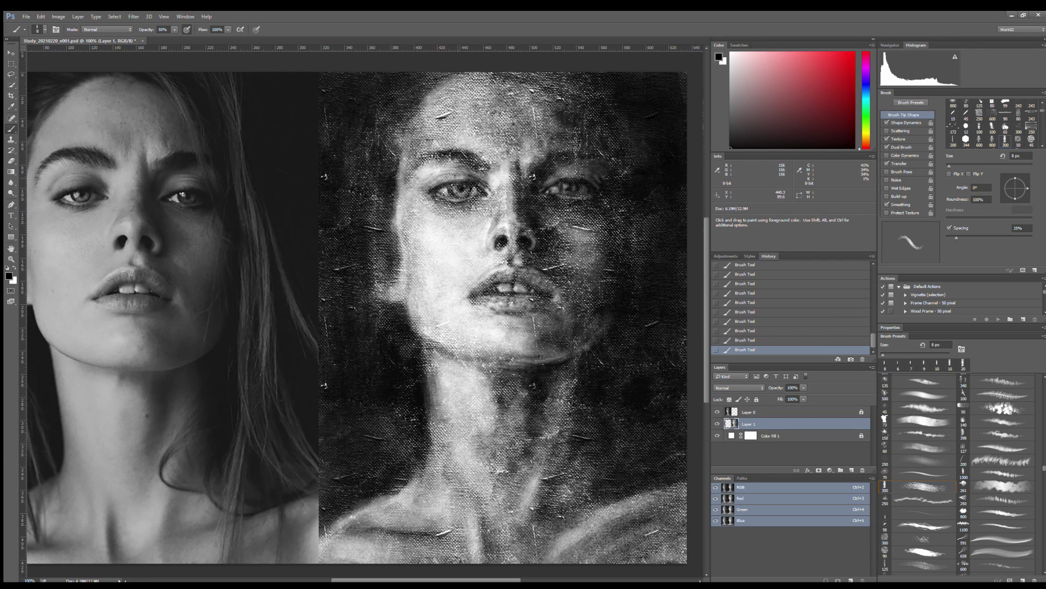
pyautogui.press('x')
pyautogui.press('[')
pyautogui.press('[')
pyautogui.press('x')
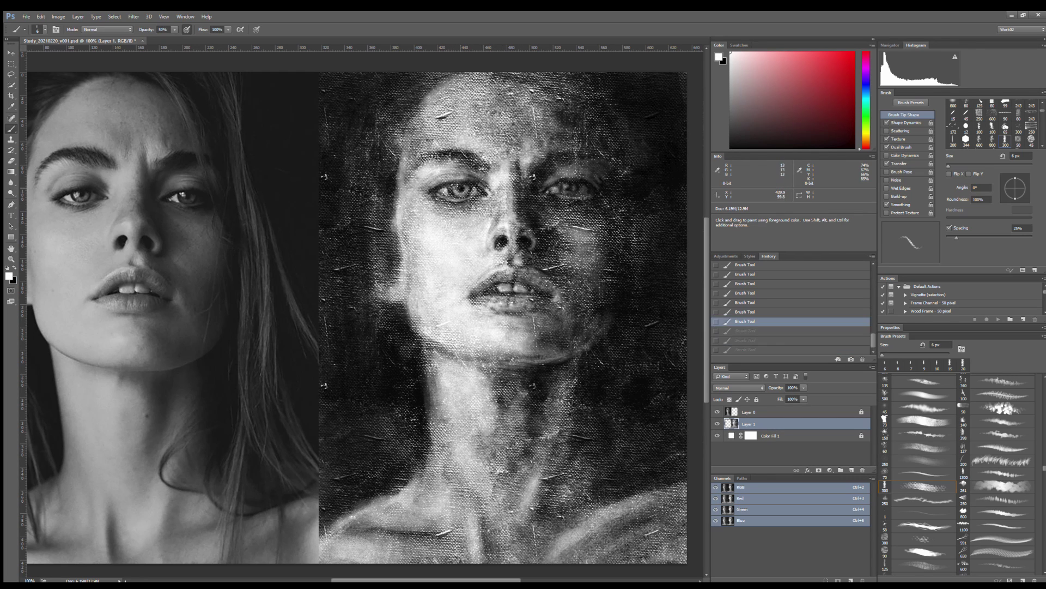
pyautogui.moveTo(471, 177); pyautogui.dragTo(453, 177)
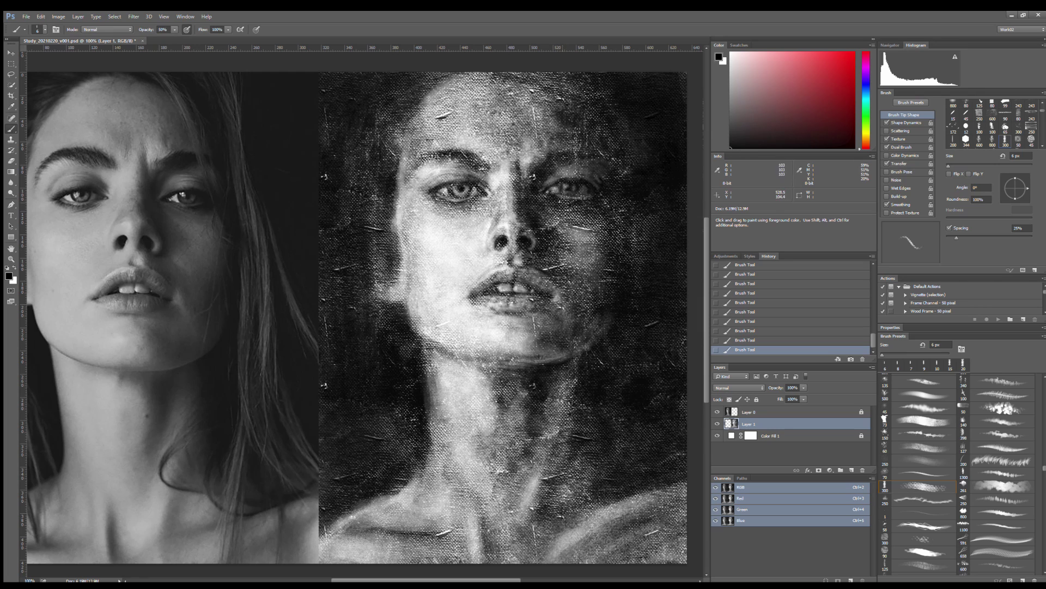
# Brighten the left eye area and dab highlights under and near the right eye.
pyautogui.press('x')
pyautogui.press('x')
pyautogui.press('x')
pyautogui.press('x')
pyautogui.press('x')
pyautogui.press('x')
pyautogui.press('x')
pyautogui.moveTo(458, 209)
pyautogui.mouseDown()
pyautogui.moveTo(482, 207)
pyautogui.moveTo(469, 210)
pyautogui.mouseUp()
pyautogui.moveTo(558, 215); pyautogui.dragTo(589, 232)
pyautogui.click(556, 206)
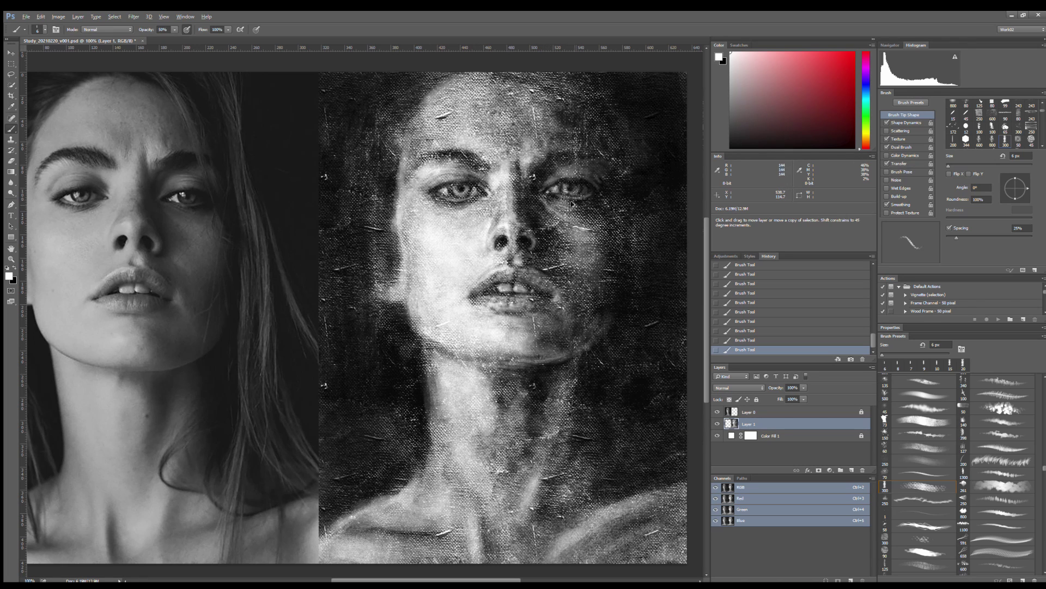
pyautogui.press('x')
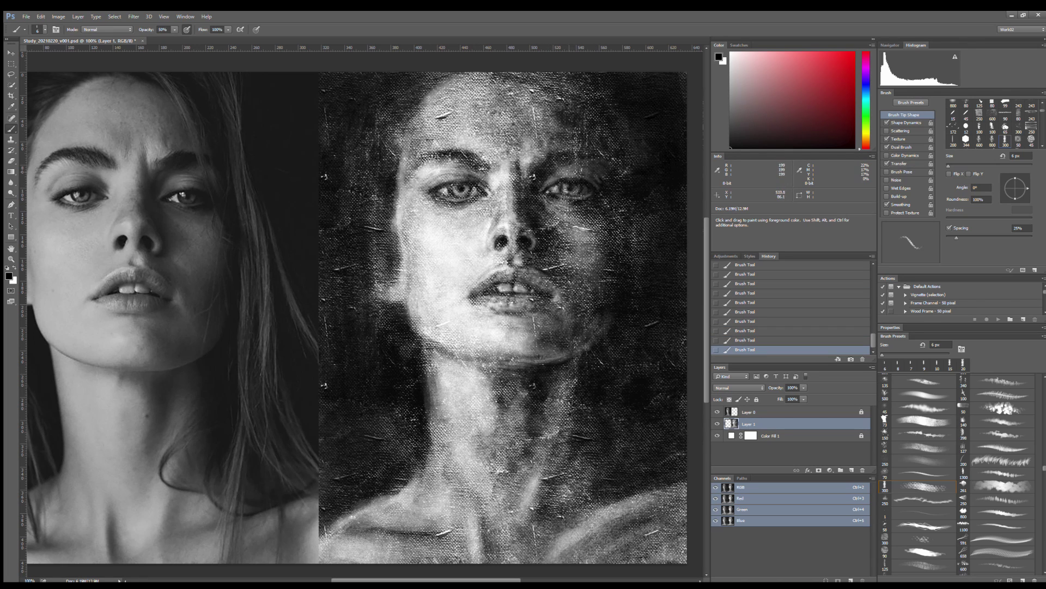
pyautogui.press('x')
pyautogui.press('x')
# Dab small dark marks on the face, including a spot near the right eye.
pyautogui.press('x')
pyautogui.press('x')
pyautogui.press('x')
pyautogui.press('x')
pyautogui.press('x')
pyautogui.click(584, 169)
pyautogui.press('x')
pyautogui.press('x')
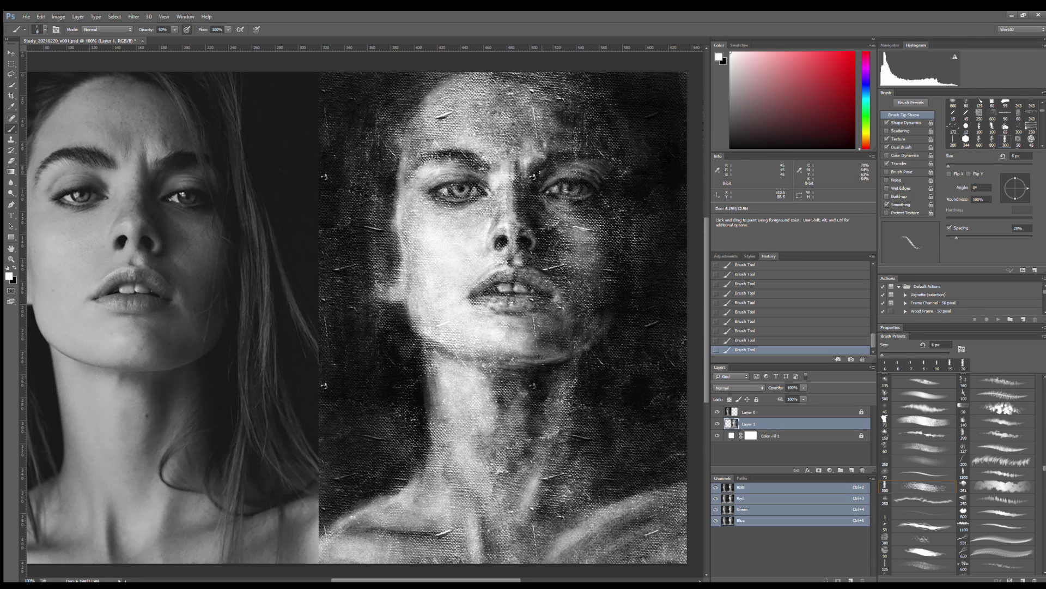
pyautogui.click(543, 172)
pyautogui.press('x')
pyautogui.click(565, 189)
# Dab small white highlights on the face and near the upper lip.
pyautogui.press('x')
pyautogui.press('x')
pyautogui.press('x')
pyautogui.click(494, 255)
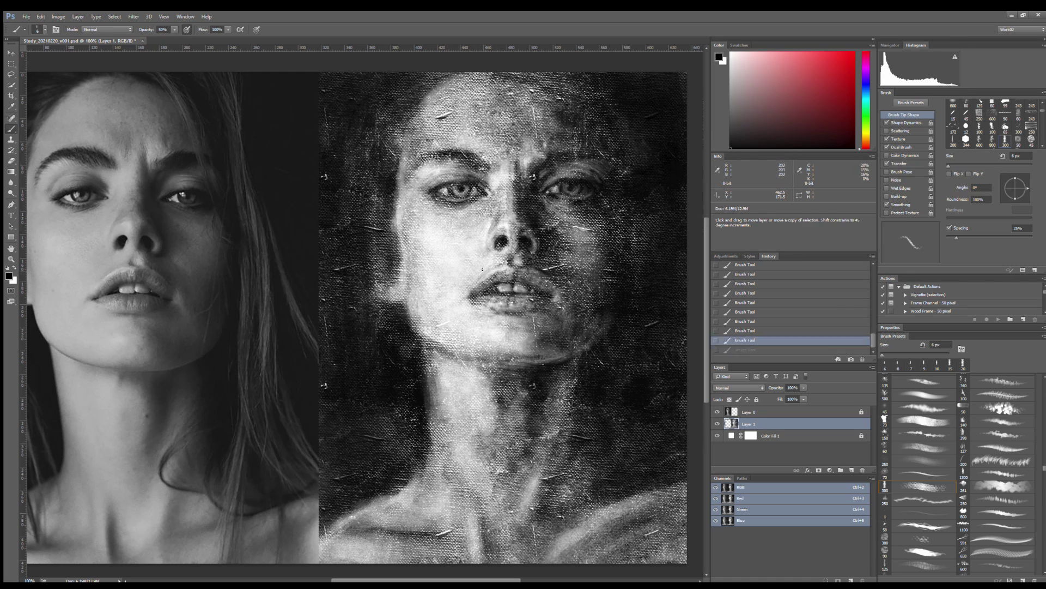
pyautogui.click(497, 272)
pyautogui.press('x')
pyautogui.moveTo(485, 282); pyautogui.dragTo(497, 273)
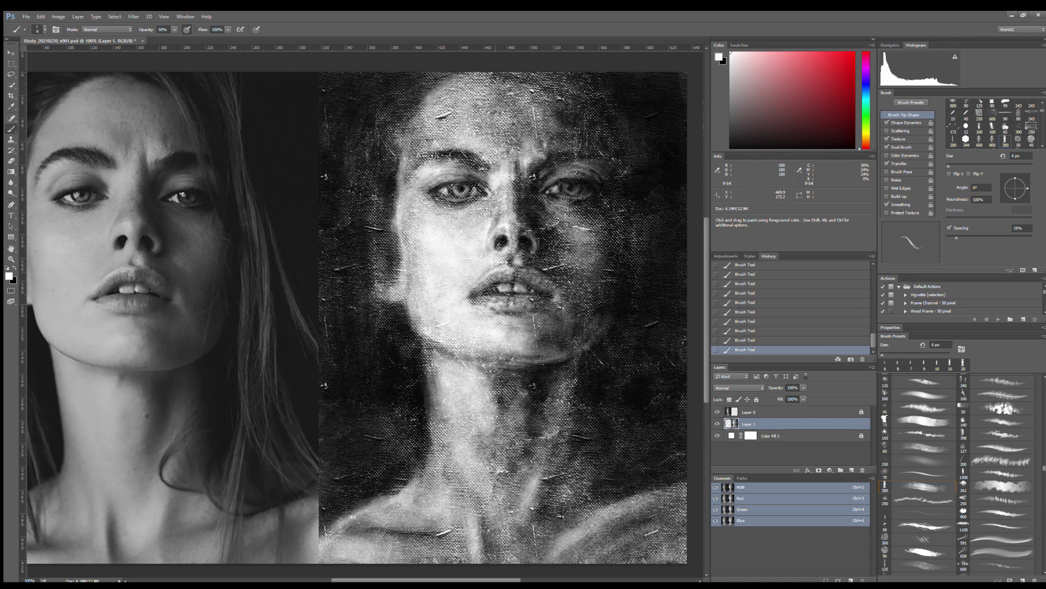
pyautogui.press('x')
pyautogui.press('x')
pyautogui.click(522, 306)
pyautogui.press(']')
pyautogui.press('.')
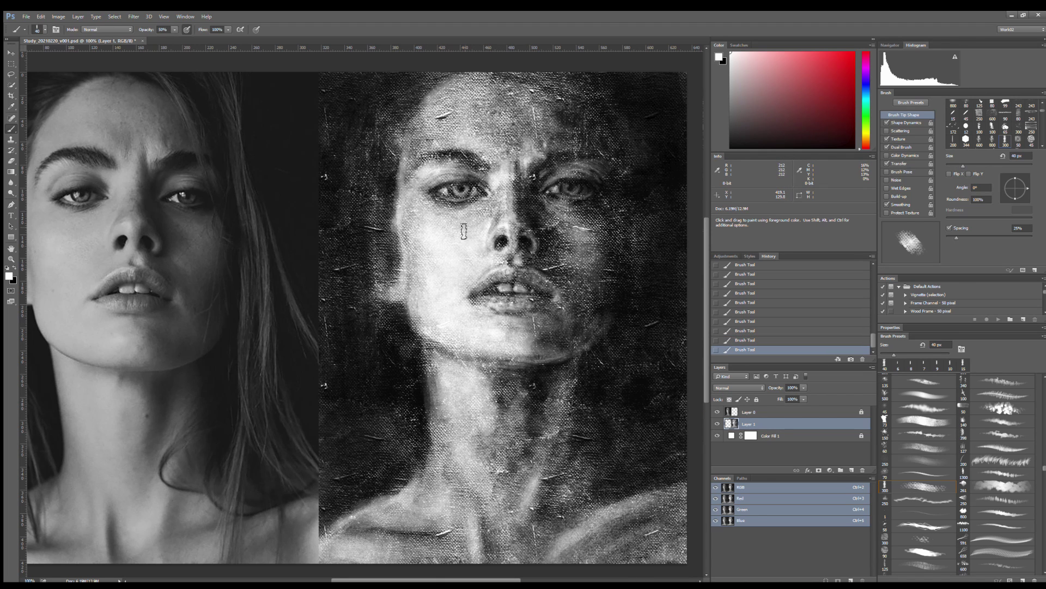
# Switch to a small stroke-shaped brush tip at 30 px with white as the painting colour.
pyautogui.scroll(2, 464, 229)
pyautogui.press('x')
pyautogui.press(']')
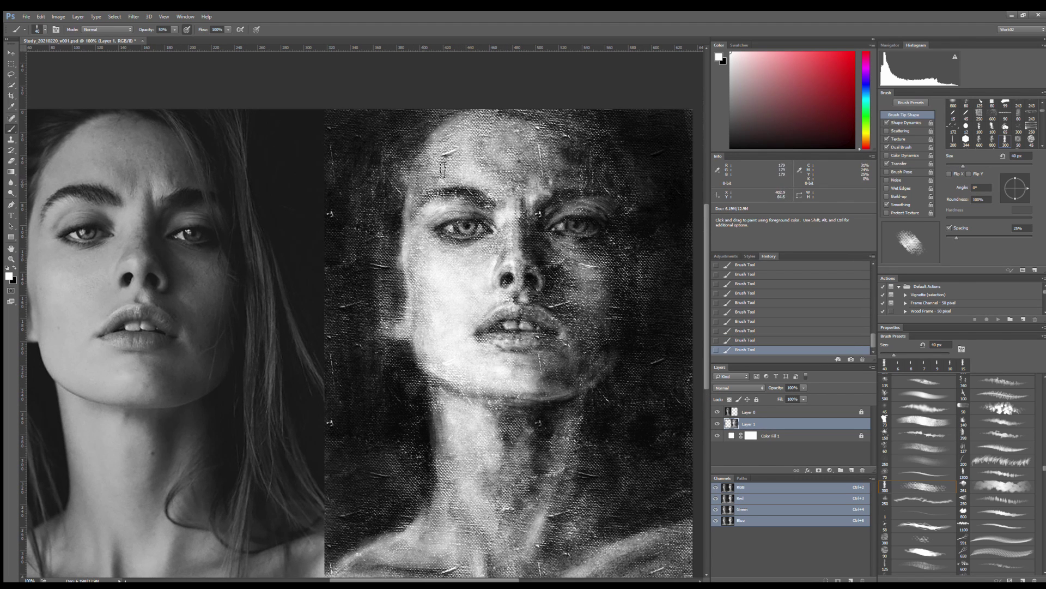
pyautogui.moveTo(458, 339); pyautogui.dragTo(475, 319)
pyautogui.press(']')
pyautogui.press(']')
pyautogui.press(']')
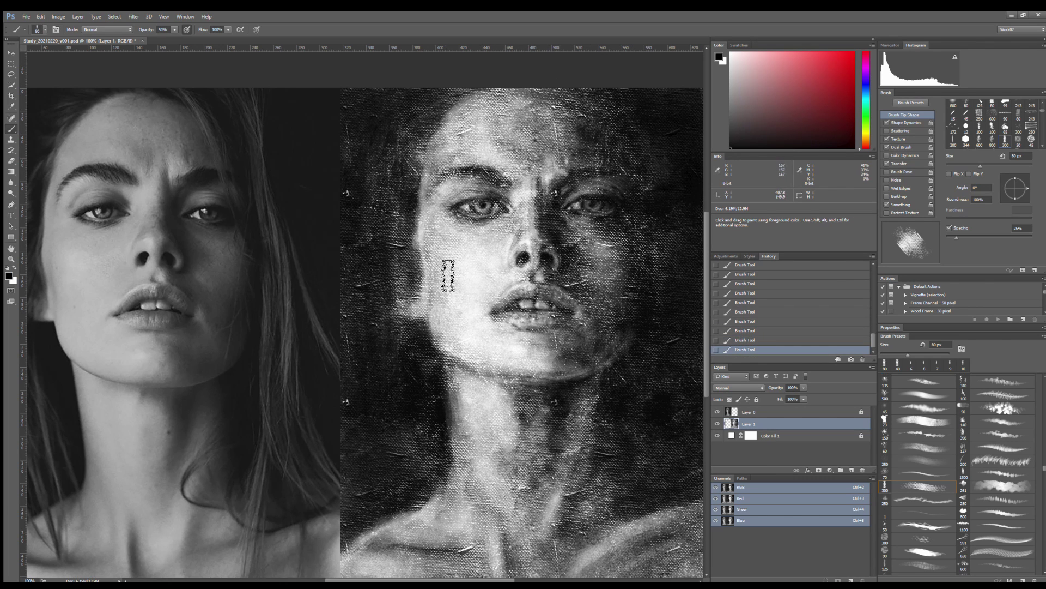
pyautogui.press('.')
pyautogui.press('x')
pyautogui.press(']')
pyautogui.press(']')
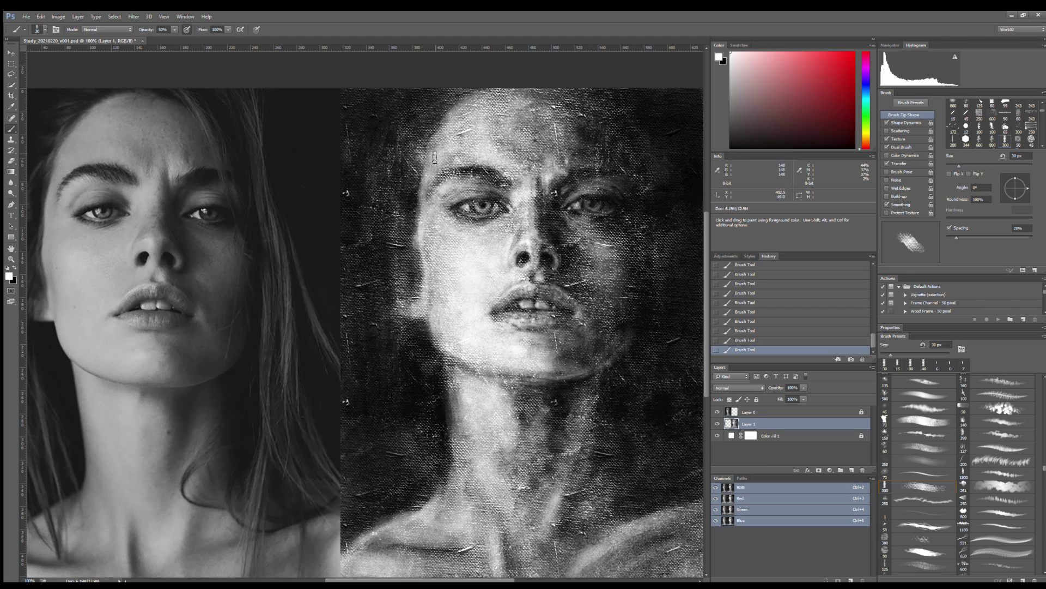
pyautogui.scroll(-2, 535, 339)
# Lighten the neck with white strokes and darken the shadow along its right side.
pyautogui.moveTo(474, 327)
pyautogui.mouseDown()
pyautogui.moveTo(485, 415)
pyautogui.moveTo(528, 330)
pyautogui.moveTo(531, 384)
pyautogui.moveTo(541, 363)
pyautogui.mouseUp()
pyautogui.press('x')
pyautogui.press('x')
pyautogui.press('x')
pyautogui.scroll(-2, 545, 354)
pyautogui.moveTo(572, 283)
pyautogui.mouseDown()
pyautogui.moveTo(632, 387)
pyautogui.moveTo(700, 414)
pyautogui.mouseUp()
pyautogui.scroll(-1, 633, 389)
pyautogui.moveTo(578, 398); pyautogui.dragTo(553, 431)
pyautogui.hscroll(2, 638, 414)
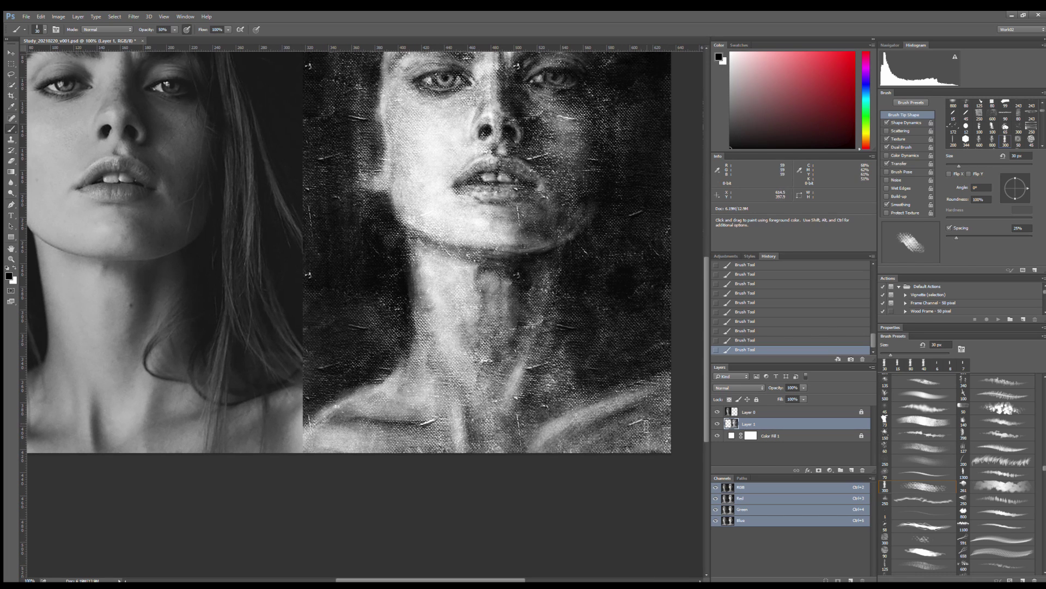
# Add alternating white and black strokes to the lower neck.
pyautogui.press('x')
pyautogui.press('x')
pyautogui.moveTo(653, 435)
pyautogui.mouseDown()
pyautogui.moveTo(630, 414)
pyautogui.moveTo(583, 444)
pyautogui.mouseUp()
pyautogui.press('x')
pyautogui.press('x')
pyautogui.scroll(-1, 545, 354)
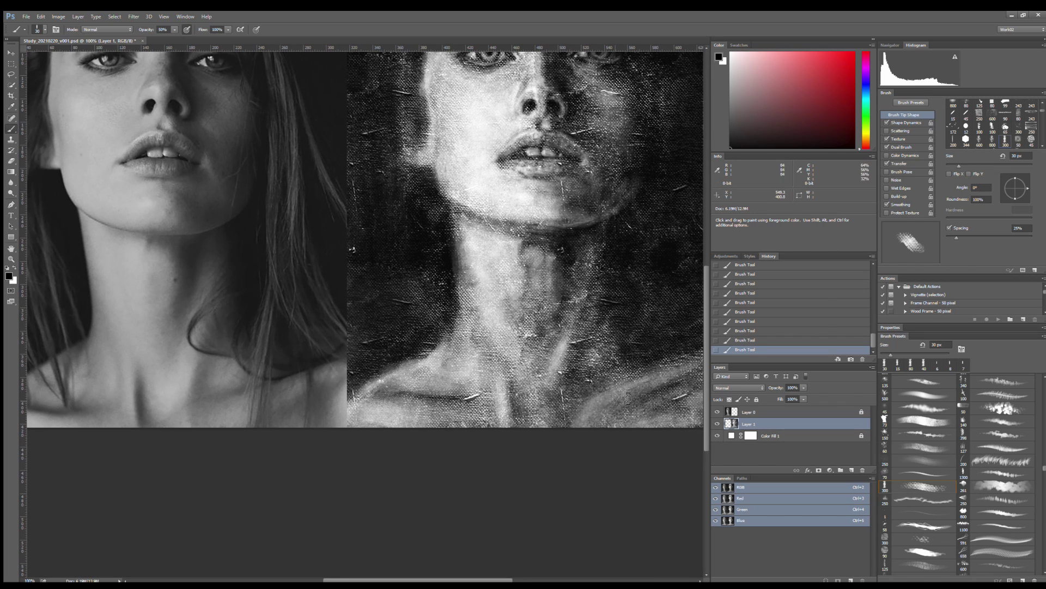
pyautogui.moveTo(496, 266)
pyautogui.mouseDown()
pyautogui.moveTo(489, 292)
pyautogui.moveTo(490, 248)
pyautogui.mouseUp()
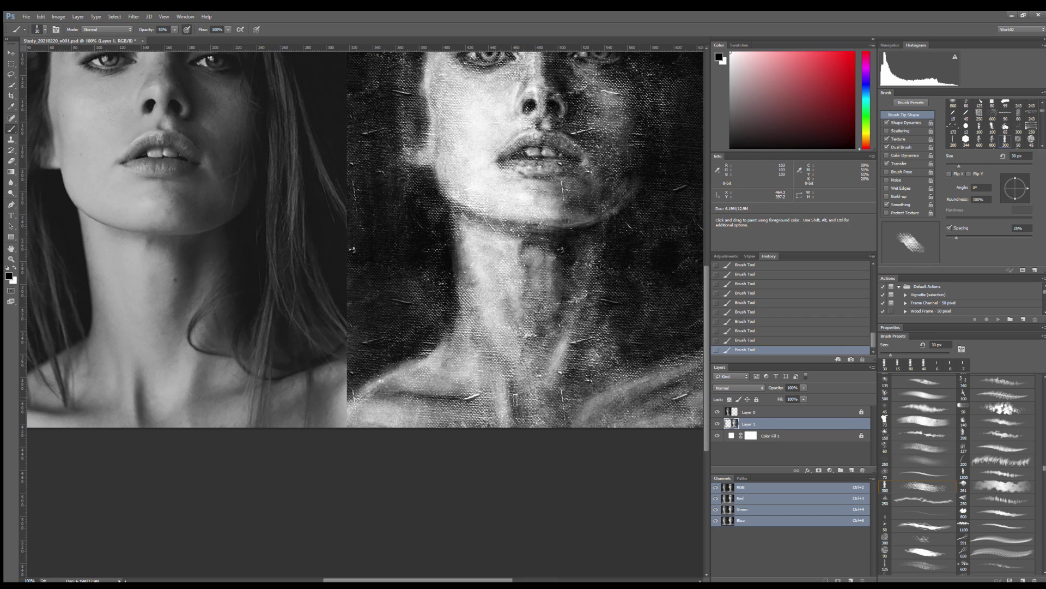
pyautogui.press('x')
pyautogui.moveTo(511, 405)
pyautogui.mouseDown()
pyautogui.moveTo(512, 365)
pyautogui.moveTo(545, 349)
pyautogui.mouseUp()
pyautogui.moveTo(550, 420)
pyautogui.mouseDown()
pyautogui.moveTo(594, 362)
pyautogui.moveTo(576, 403)
pyautogui.moveTo(540, 365)
pyautogui.mouseUp()
# Model the neck further with dark strokes and light strokes across the lower neck.
pyautogui.press('x')
pyautogui.hscroll(-2, 545, 382)
pyautogui.moveTo(567, 330)
pyautogui.mouseDown()
pyautogui.moveTo(572, 370)
pyautogui.moveTo(514, 377)
pyautogui.moveTo(622, 382)
pyautogui.mouseUp()
pyautogui.hscroll(-2, 545, 355)
pyautogui.press('x')
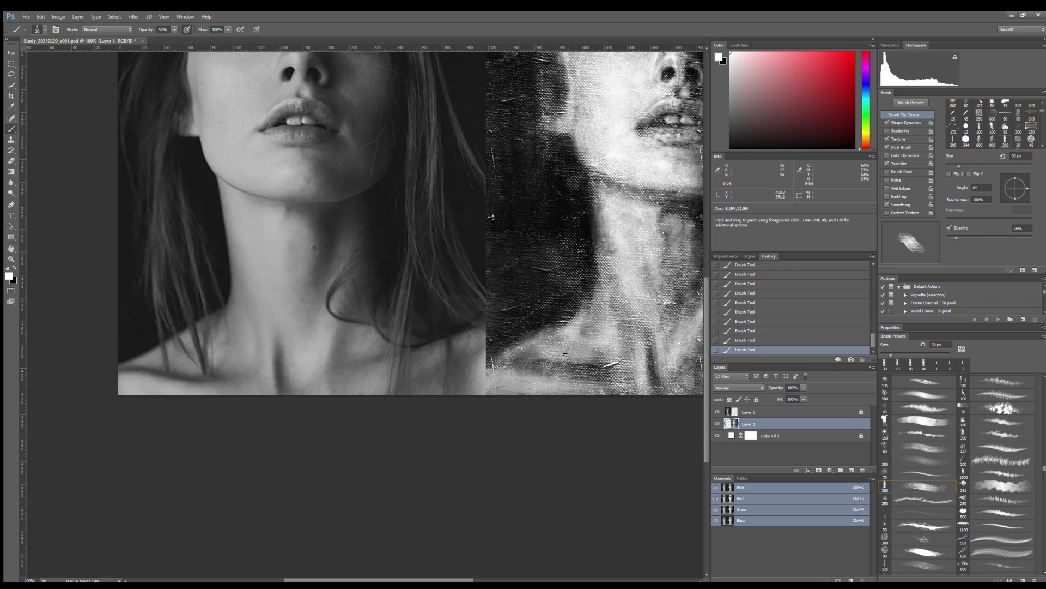
pyautogui.moveTo(545, 365); pyautogui.dragTo(610, 378)
pyautogui.press('x')
# Undo and redo the last stroke, then set a 20 px brush with white paint at 100% zoom.
pyautogui.press('x')
pyautogui.moveTo(602, 327)
pyautogui.mouseDown()
pyautogui.moveTo(615, 354)
pyautogui.moveTo(610, 365)
pyautogui.moveTo(591, 352)
pyautogui.mouseUp()
pyautogui.press('x')
pyautogui.hotkey('ctrl', '-')
pyautogui.press(']')
pyautogui.press(']')
pyautogui.press(']')
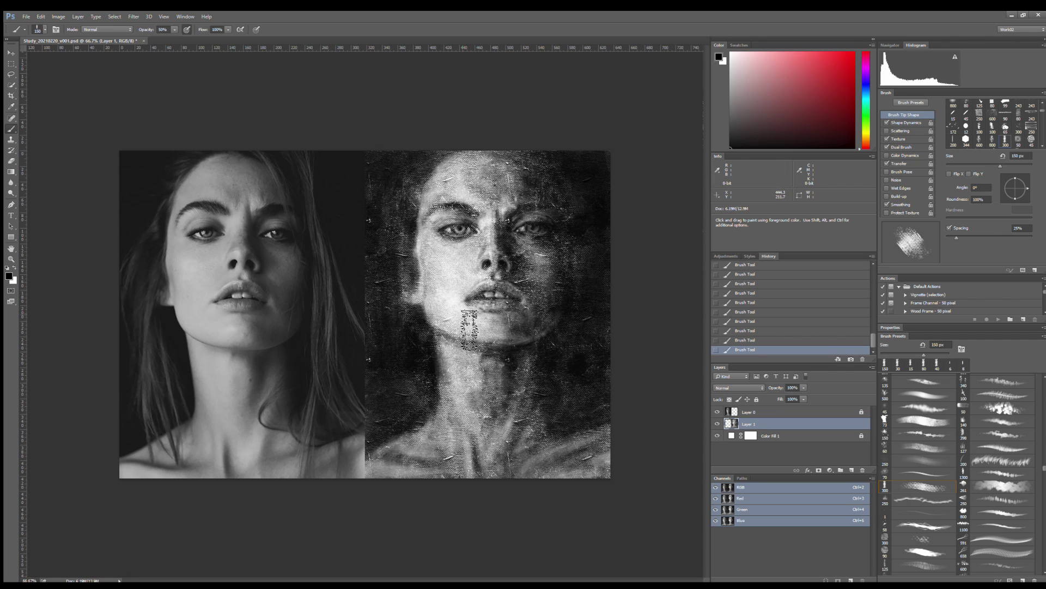
pyautogui.hotkey('ctrl', 'z')
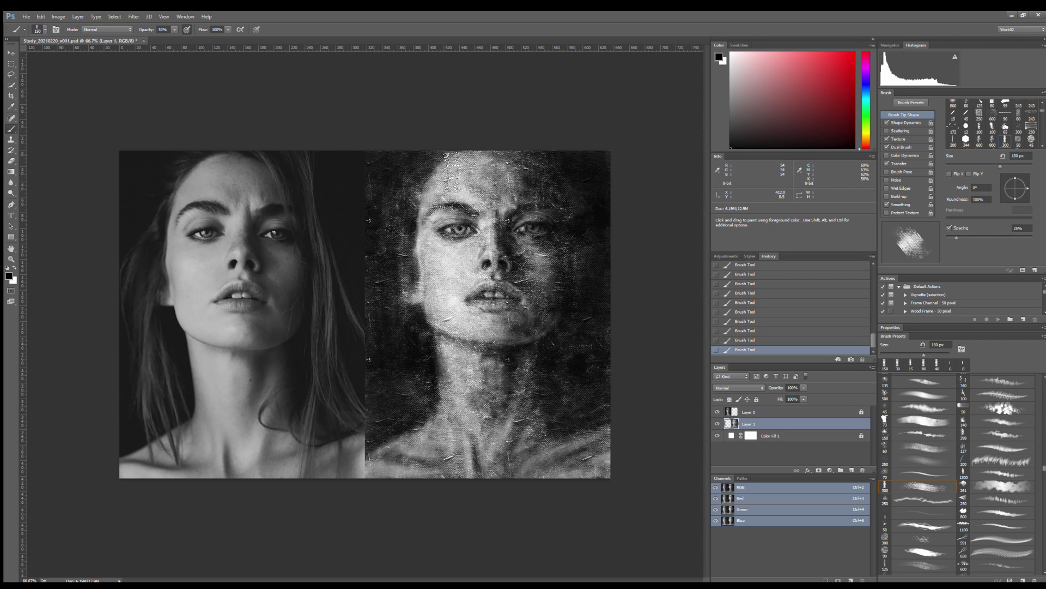
pyautogui.hotkey('ctrl', 'z')
pyautogui.hotkey('ctrl', 'z')
pyautogui.hotkey('ctrl', 'z')
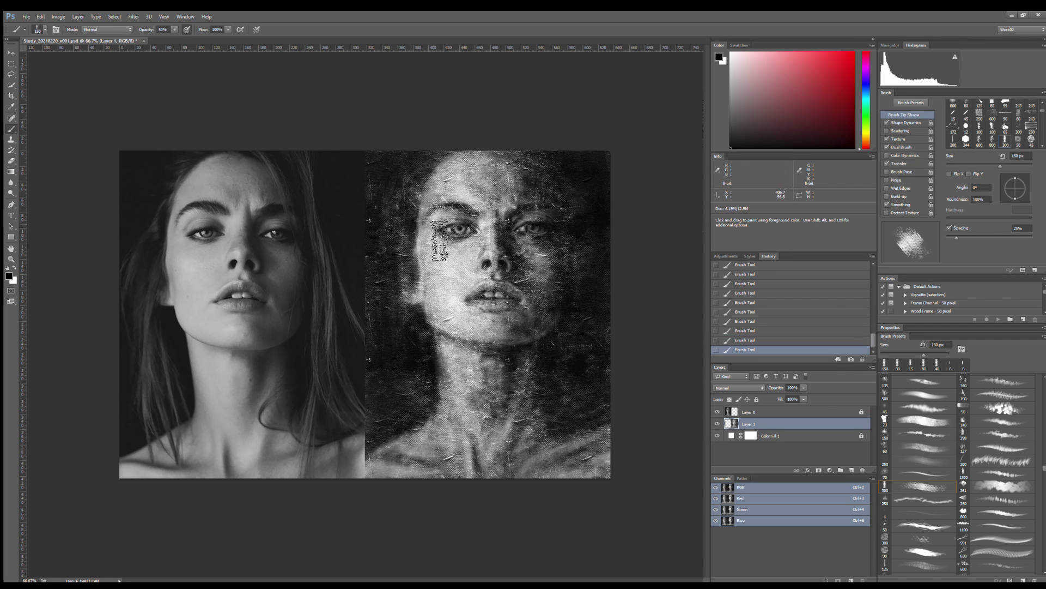
pyautogui.press('[')
pyautogui.press('[')
pyautogui.press('[')
pyautogui.press('[')
pyautogui.press('[')
pyautogui.press('[')
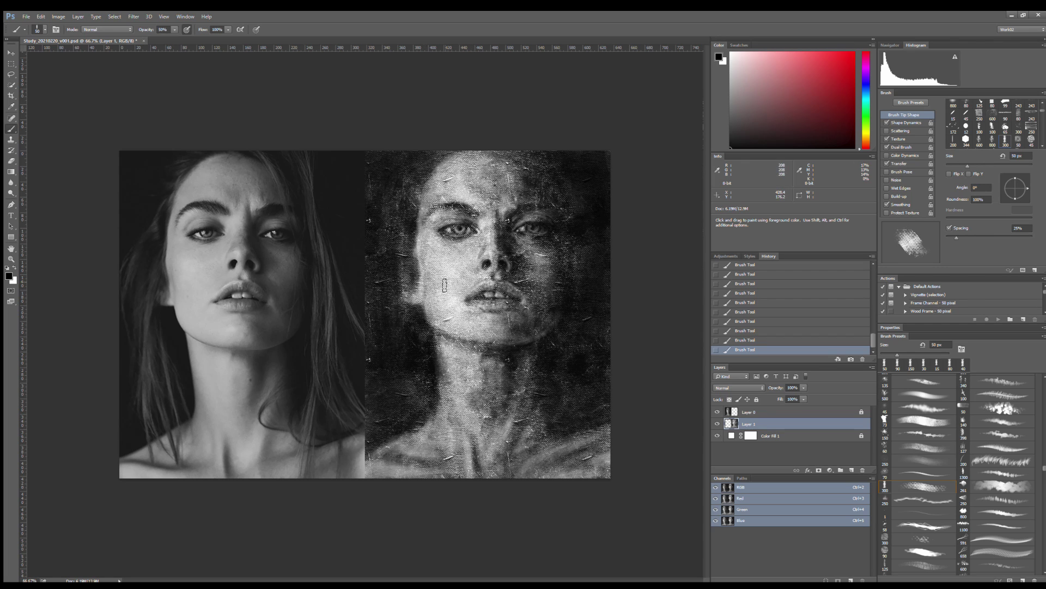
pyautogui.press('x')
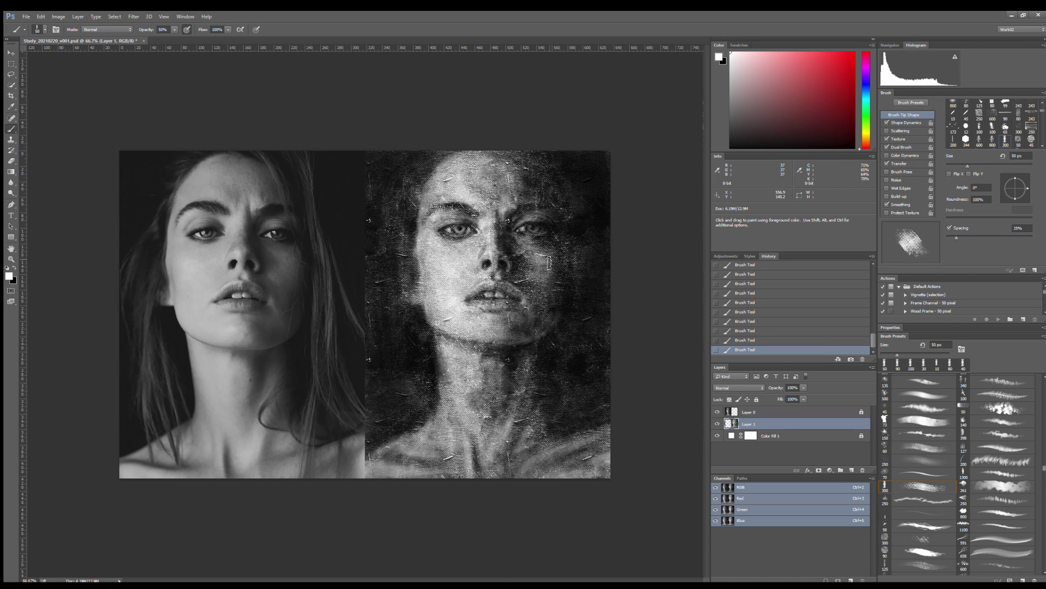
pyautogui.hotkey('ctrl', '+')
pyautogui.press('[')
pyautogui.press('[')
pyautogui.press('[')
pyautogui.press('[')
pyautogui.press('[')
pyautogui.press('[')
pyautogui.press(']')
pyautogui.press(']')
pyautogui.press(']')
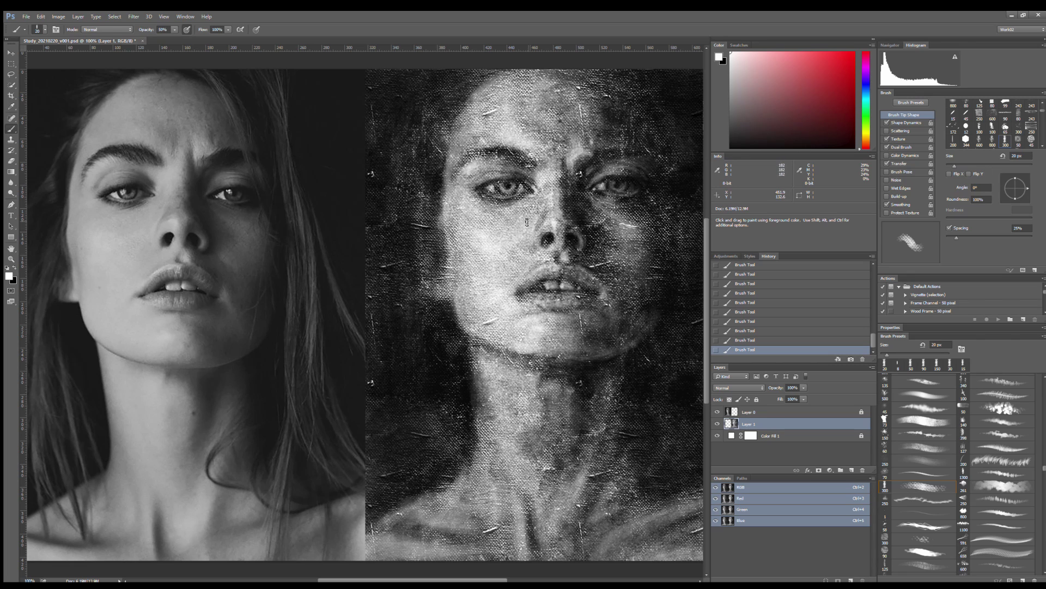
# Shrink the brush to 4 px in white and add a new empty Layer 2.
pyautogui.press('x')
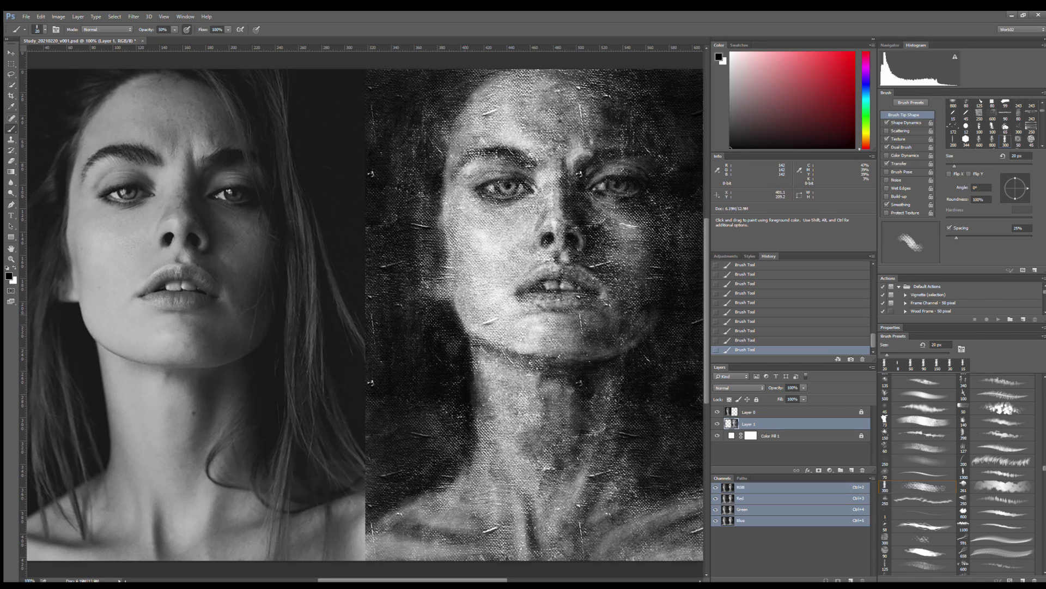
pyautogui.press('x')
pyautogui.press('x')
pyautogui.press('x')
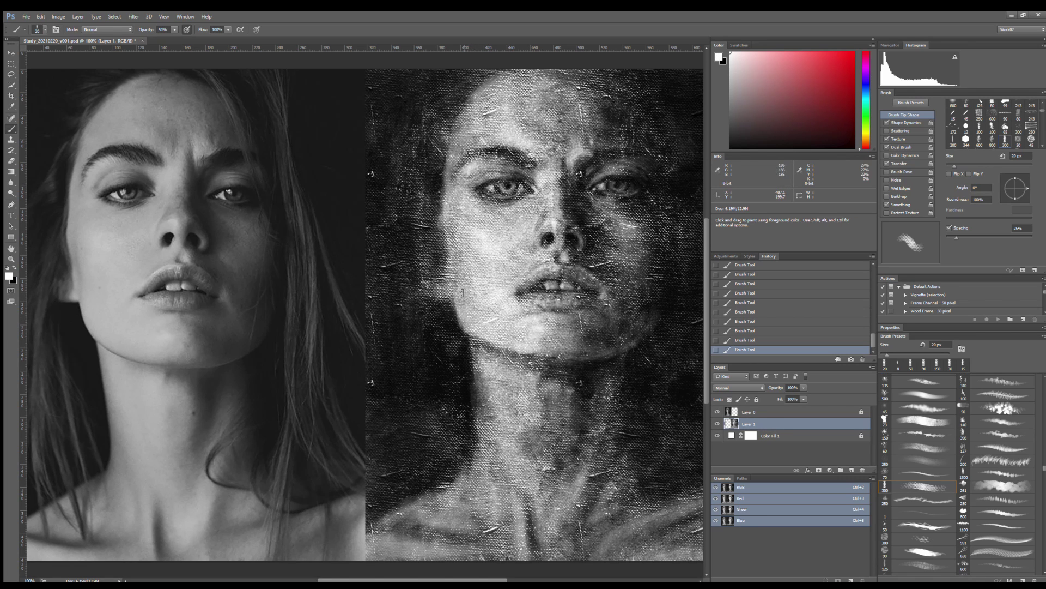
pyautogui.press('x')
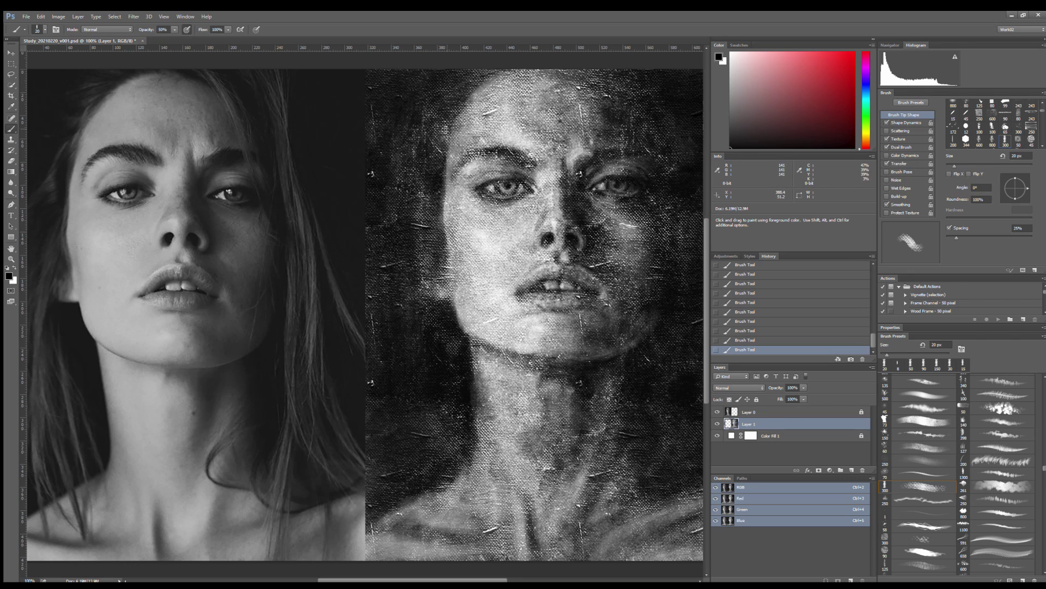
pyautogui.press('x')
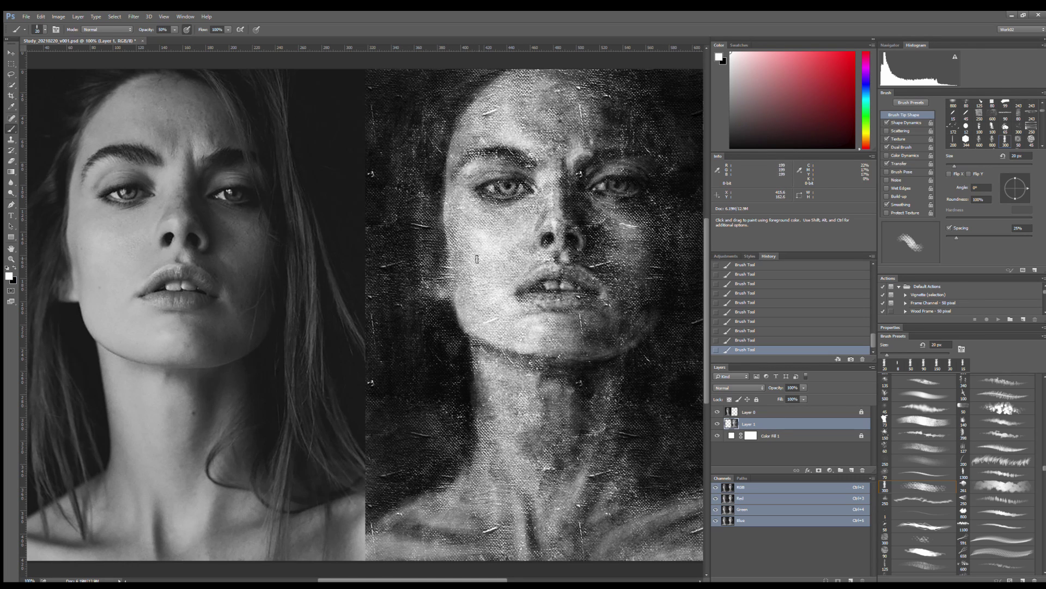
pyautogui.press('[')
pyautogui.press('[')
pyautogui.press('[')
pyautogui.press('x')
pyautogui.press('x')
pyautogui.press('x')
pyautogui.press('x')
pyautogui.press('x')
pyautogui.press('x')
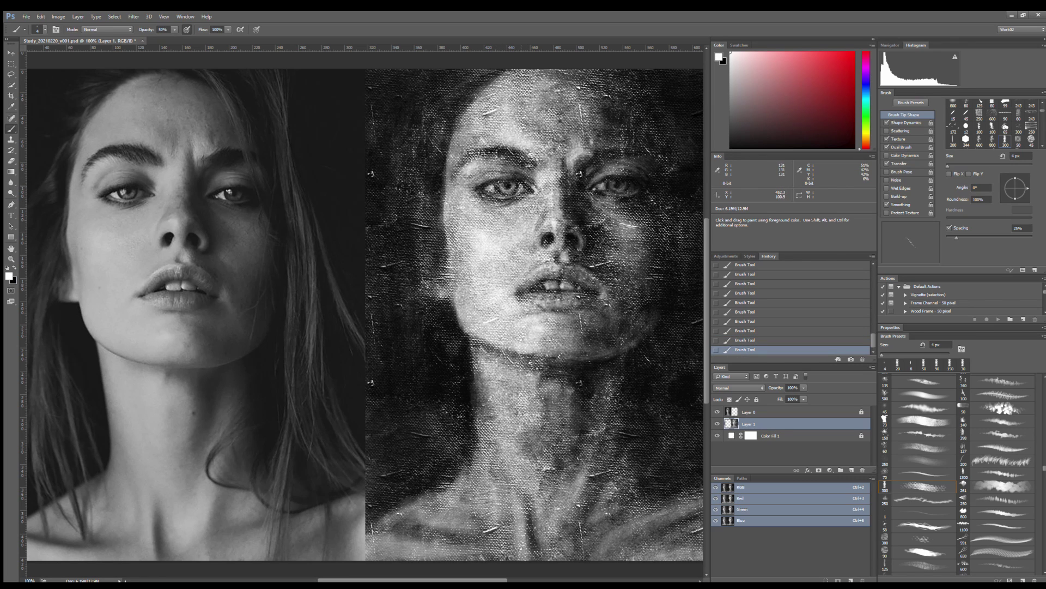
pyautogui.press('x')
pyautogui.press('x')
pyautogui.hotkey('ctrl', 'shift', 'alt', 'n')
# Paint small white highlight strokes near the eyebrow on Layer 2 with a 3 px brush.
pyautogui.moveTo(610, 183); pyautogui.dragTo(616, 183)
pyautogui.press('[')
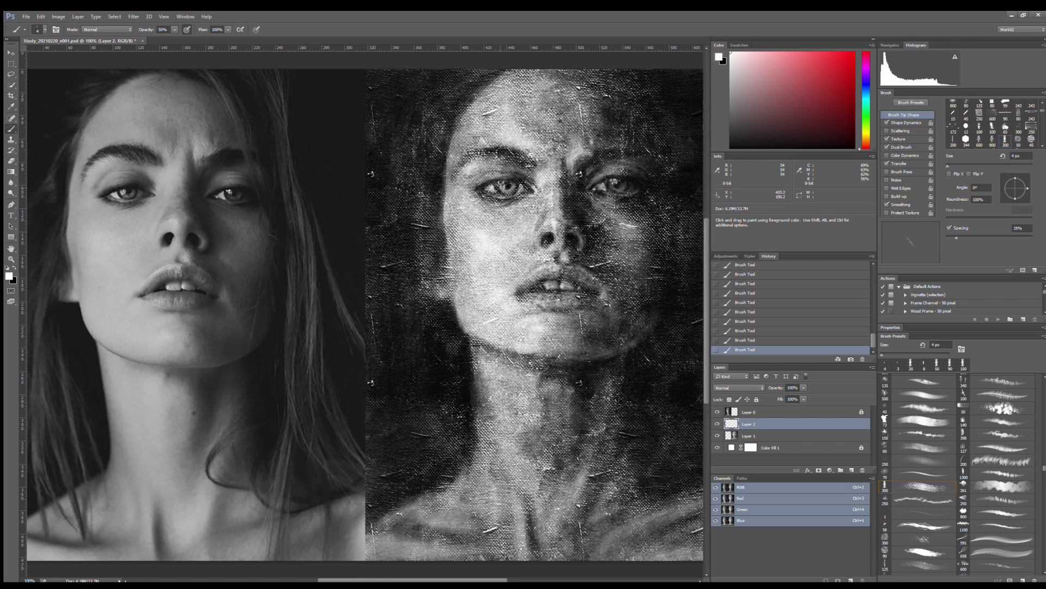
pyautogui.press('x')
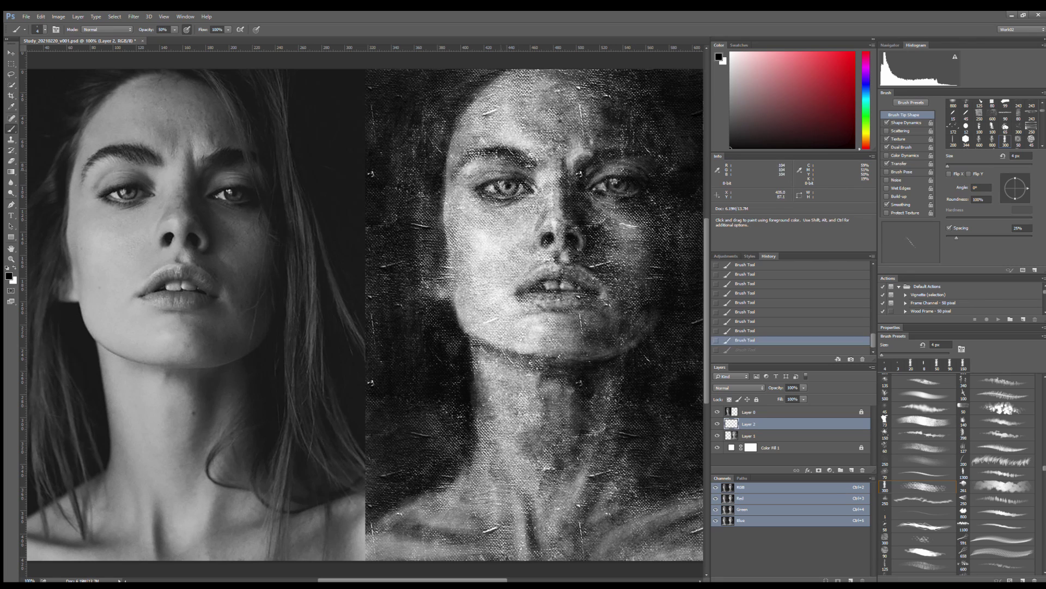
pyautogui.press('x')
pyautogui.press('x')
pyautogui.press('x')
pyautogui.press('x')
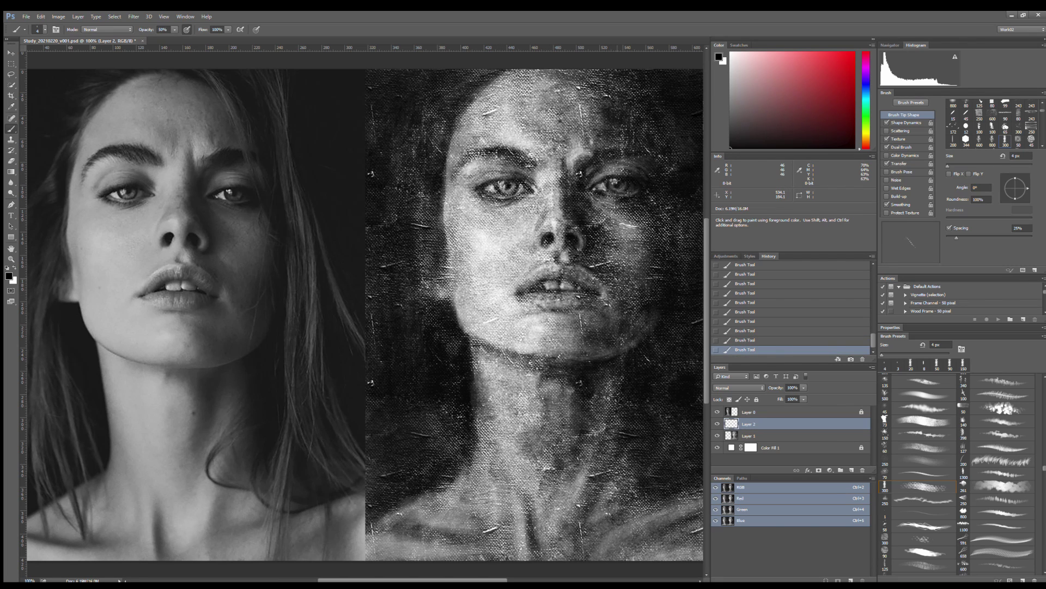
pyautogui.press('x')
pyautogui.moveTo(521, 148); pyautogui.dragTo(513, 147)
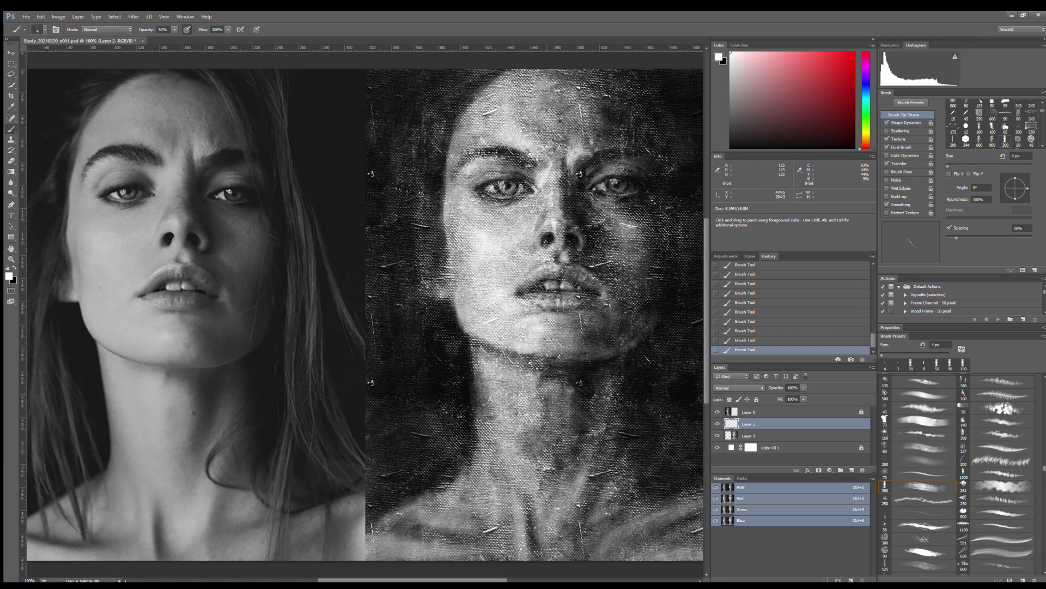
pyautogui.press('x')
# Create Layer 3 and then Layer 4, setting the brush to 7 px in between.
pyautogui.hotkey('ctrl', '-')
pyautogui.hotkey('ctrl', 'shift', 'alt', 'n')
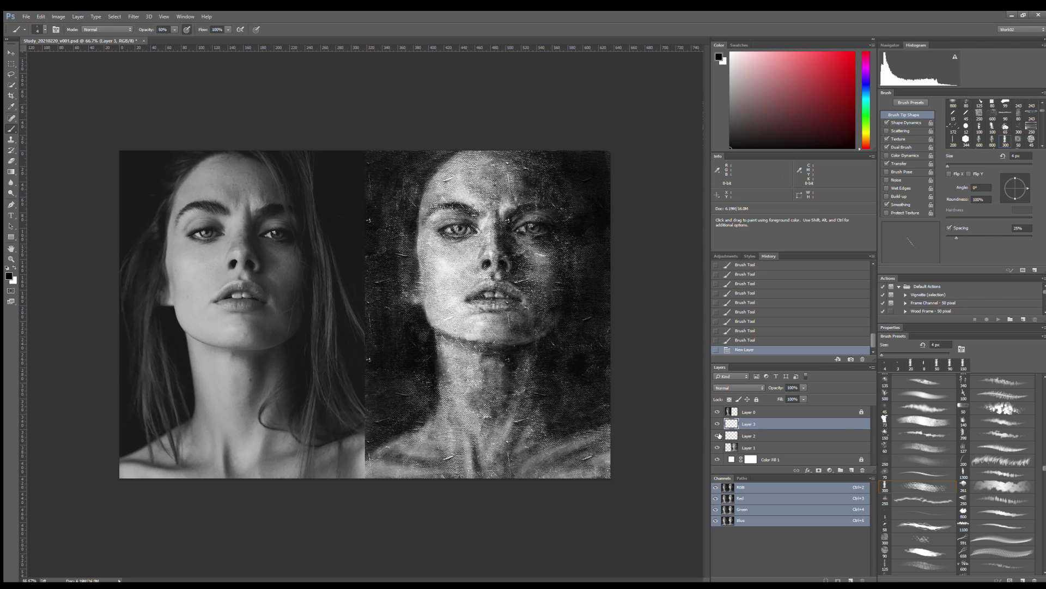
pyautogui.press(']')
pyautogui.press(']')
pyautogui.press(']')
pyautogui.hotkey('ctrl', '+')
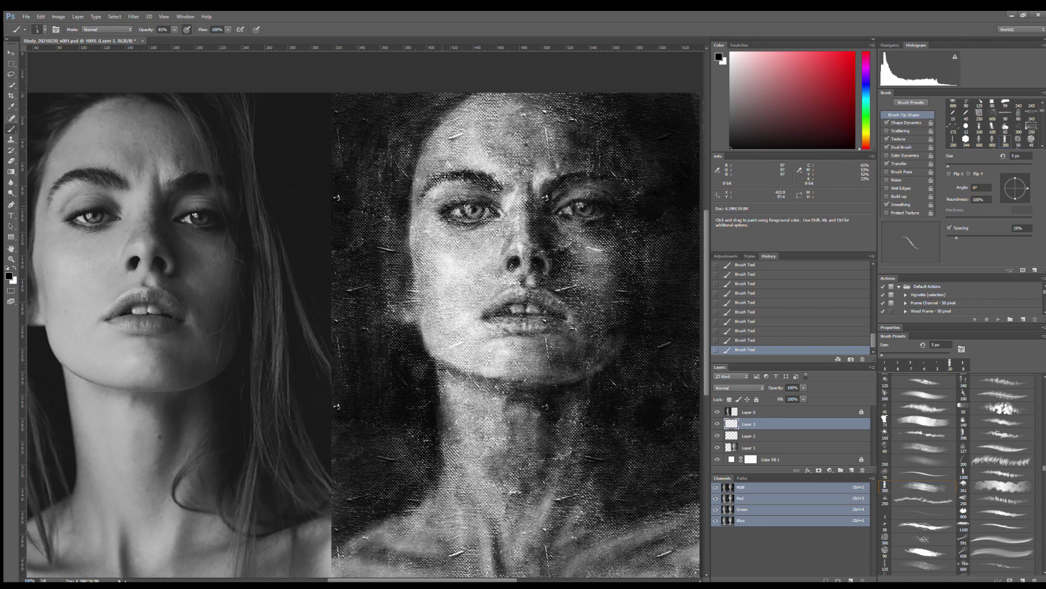
pyautogui.hotkey('ctrl', 'shift', 'alt', 'n')
pyautogui.hotkey('ctrl', '-')
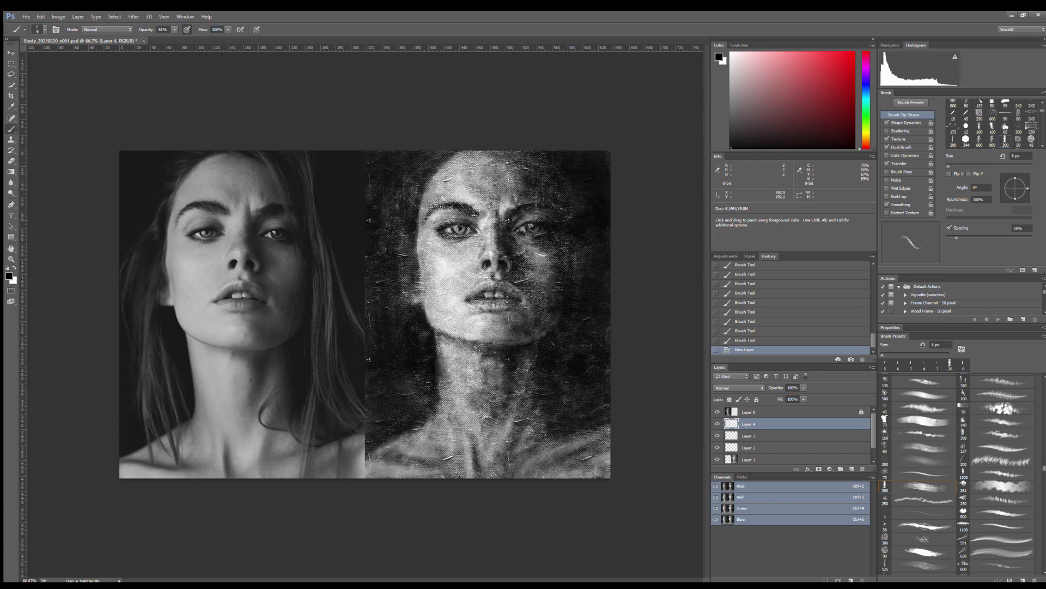
# Paint light hair strands over the right eye and right temple.
pyautogui.hotkey('ctrl', '+')
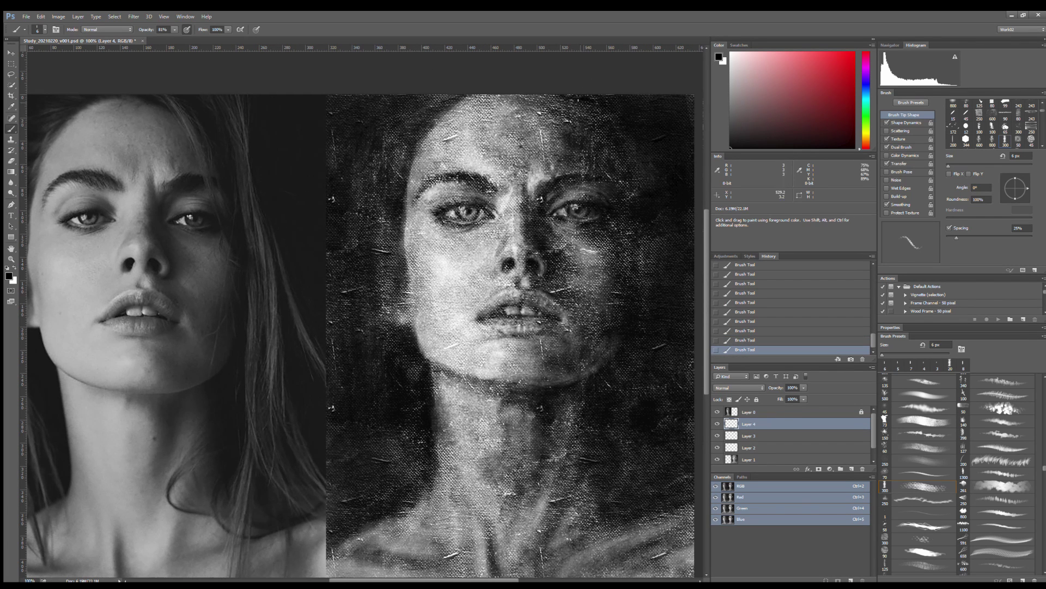
pyautogui.moveTo(591, 502)
pyautogui.mouseDown()
pyautogui.moveTo(588, 436)
pyautogui.moveTo(568, 470)
pyautogui.mouseUp()
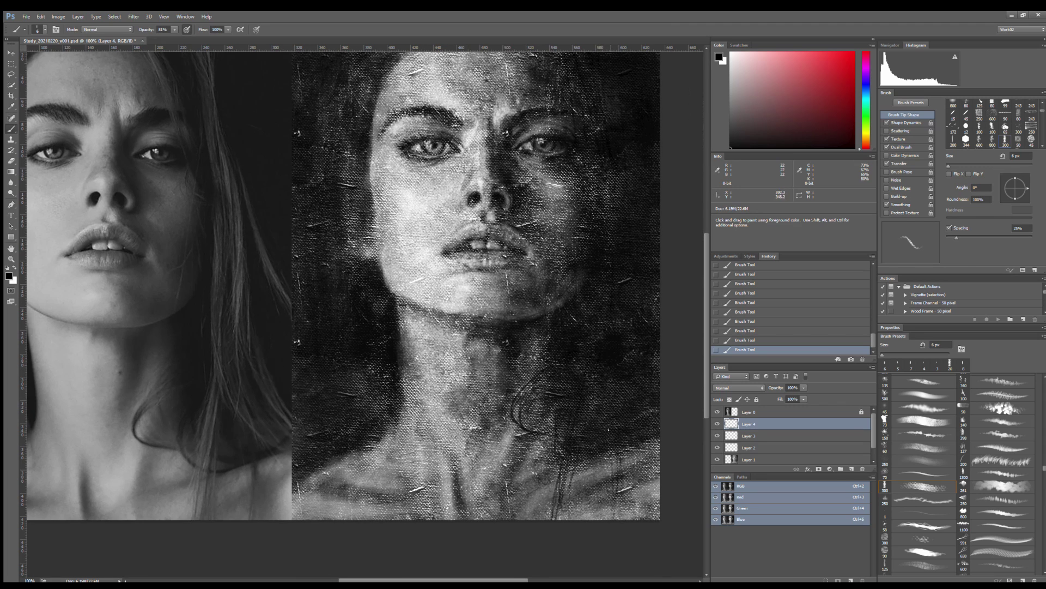
pyautogui.moveTo(331, 472); pyautogui.dragTo(452, 453)
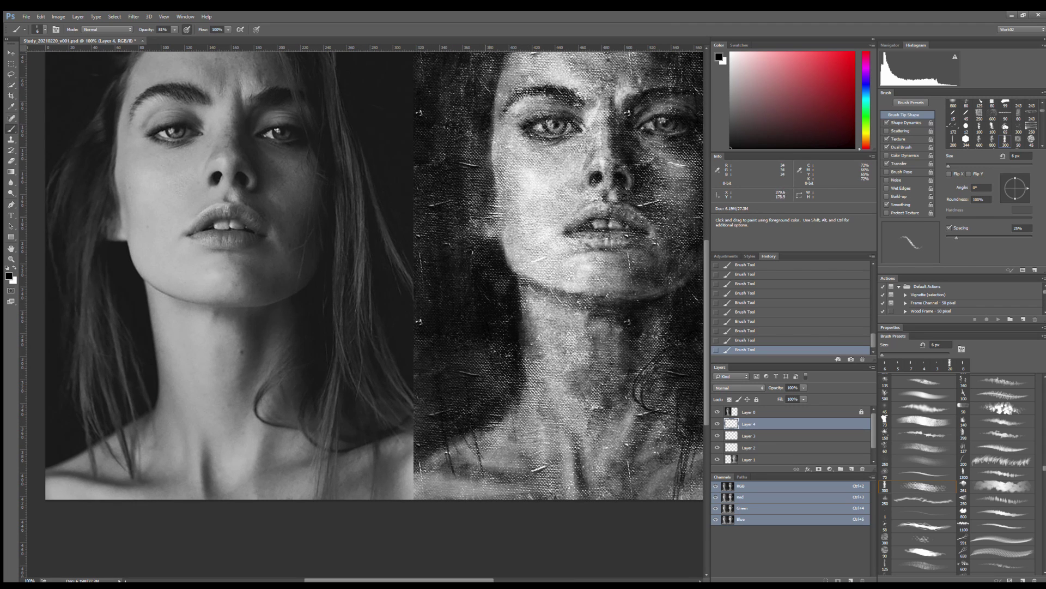
pyautogui.moveTo(489, 259); pyautogui.dragTo(510, 275)
pyautogui.moveTo(513, 138)
pyautogui.mouseDown()
pyautogui.moveTo(513, 218)
pyautogui.moveTo(352, 216)
pyautogui.mouseUp()
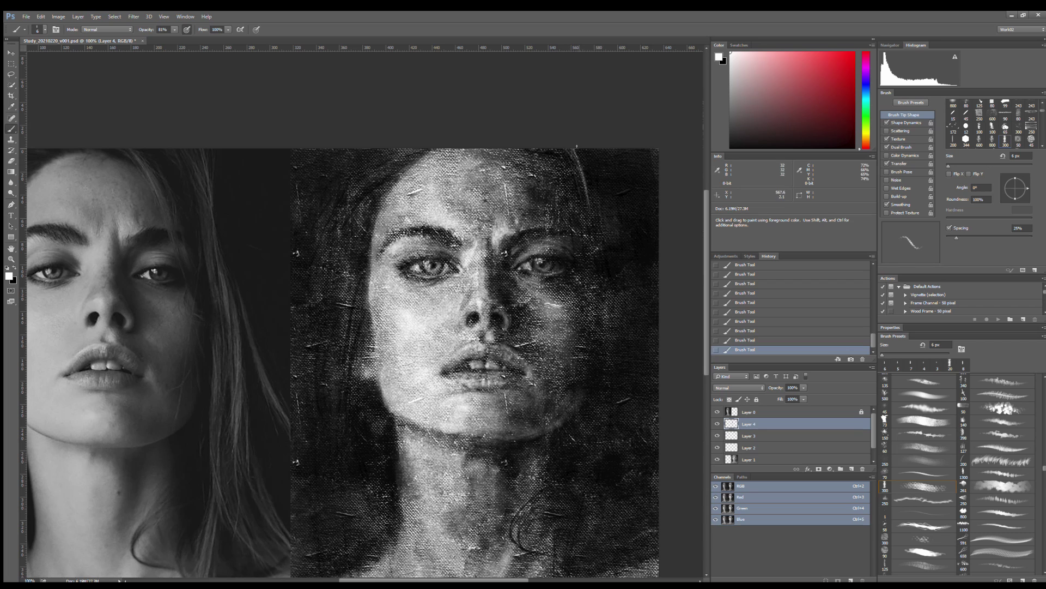
pyautogui.moveTo(542, 150); pyautogui.dragTo(581, 292)
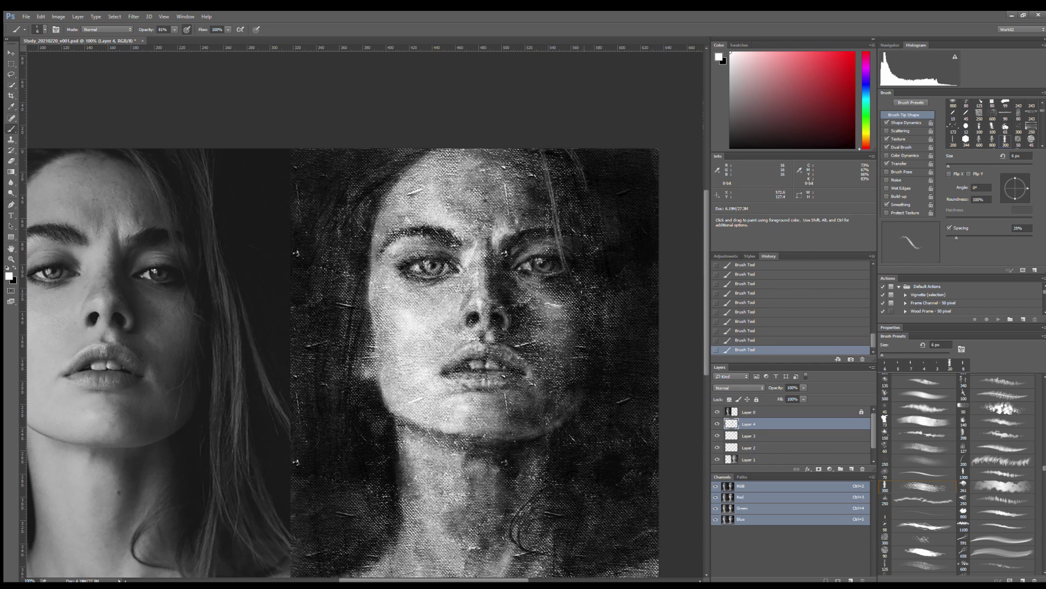
pyautogui.moveTo(594, 163); pyautogui.dragTo(605, 273)
pyautogui.moveTo(567, 175); pyautogui.dragTo(583, 267)
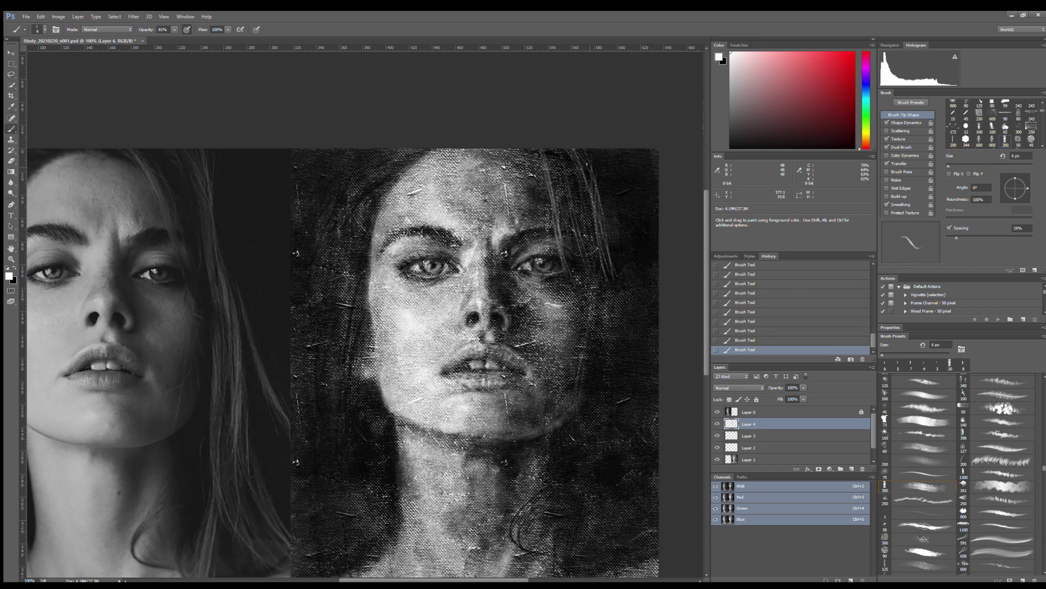
pyautogui.moveTo(548, 149)
pyautogui.mouseDown()
pyautogui.moveTo(561, 248)
pyautogui.moveTo(570, 209)
pyautogui.moveTo(591, 284)
pyautogui.mouseUp()
# Add light strands to the upper right hair, down the right side and across the neck.
pyautogui.hotkey('ctrl', '-')
pyautogui.press('x')
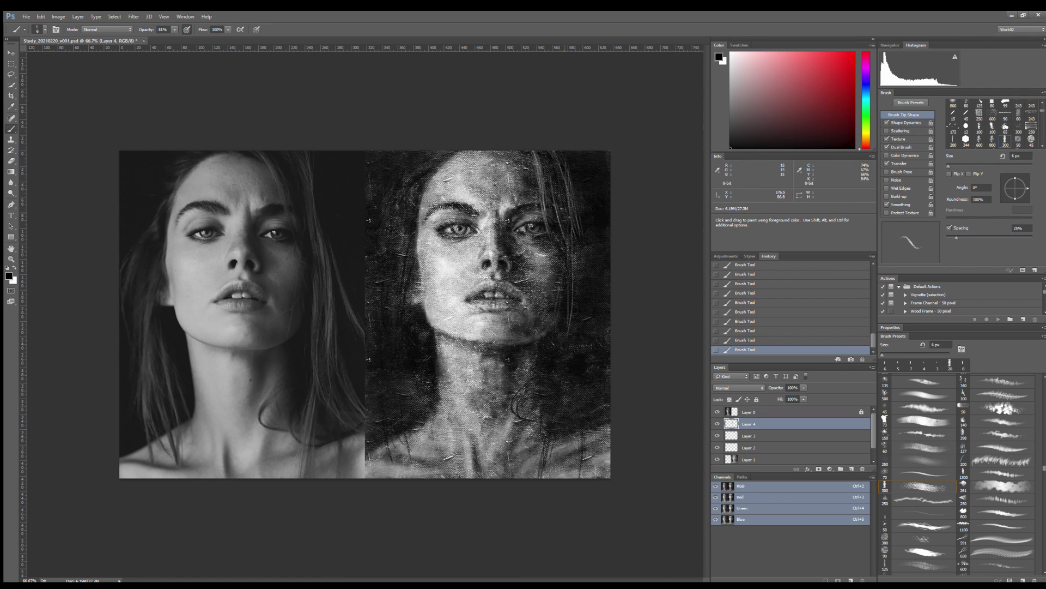
pyautogui.press('x')
pyautogui.moveTo(558, 164); pyautogui.dragTo(573, 208)
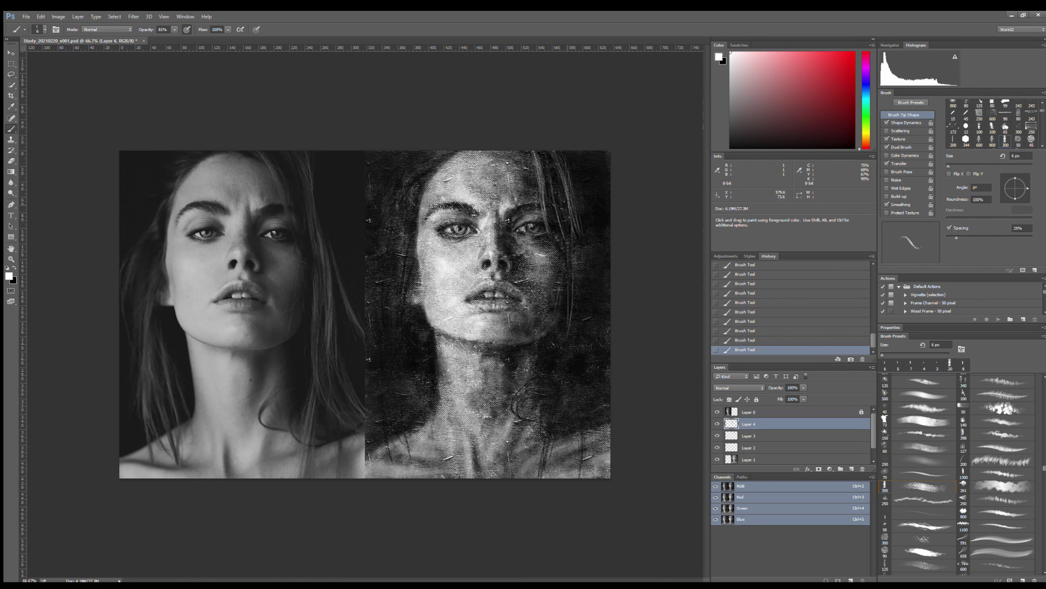
pyautogui.moveTo(569, 354); pyautogui.dragTo(569, 307)
pyautogui.moveTo(558, 406); pyautogui.dragTo(544, 476)
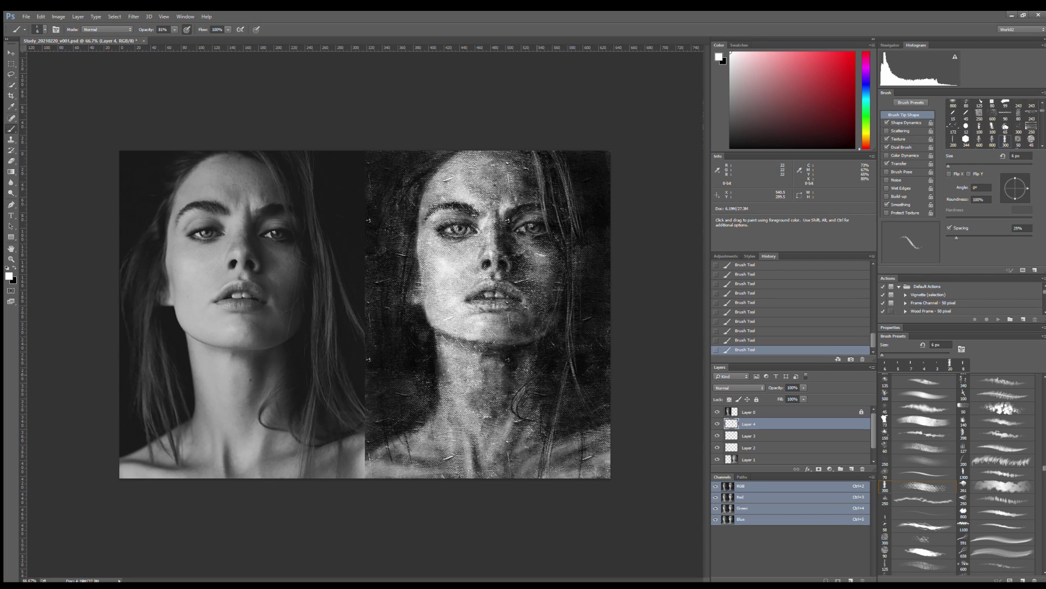
# Paint more light strands along the portrait's right edge.
pyautogui.press('x')
pyautogui.press('x')
pyautogui.moveTo(583, 394); pyautogui.dragTo(580, 215)
pyautogui.moveTo(589, 321); pyautogui.dragTo(606, 393)
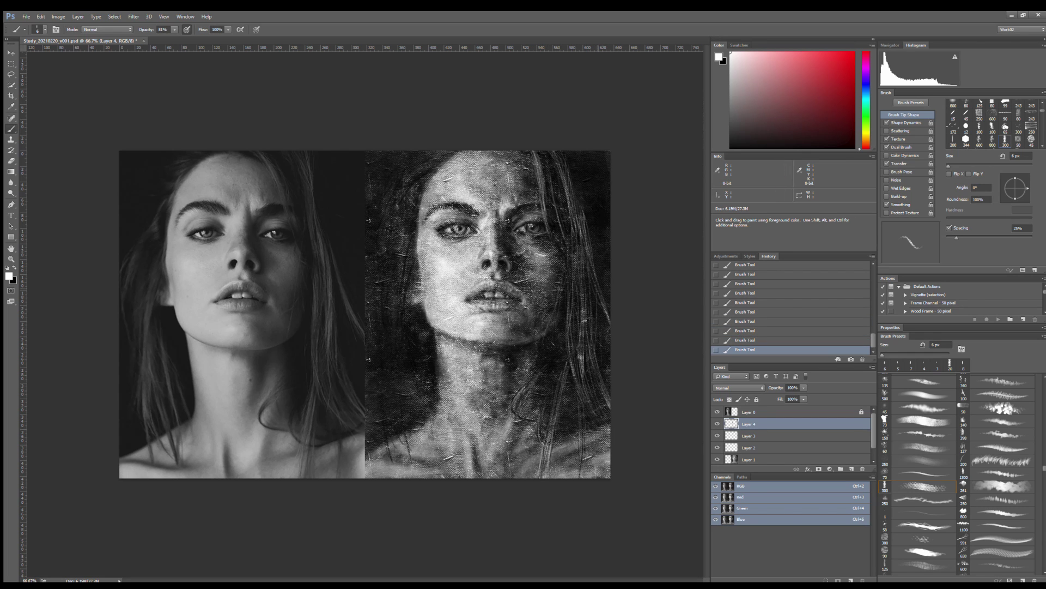
pyautogui.press('x')
pyautogui.press('x')
pyautogui.moveTo(581, 277); pyautogui.dragTo(580, 227)
pyautogui.press('x')
pyautogui.press('x')
pyautogui.moveTo(571, 336)
pyautogui.mouseDown()
pyautogui.moveTo(577, 284)
pyautogui.moveTo(570, 339)
pyautogui.mouseUp()
pyautogui.press('x')
pyautogui.press('x')
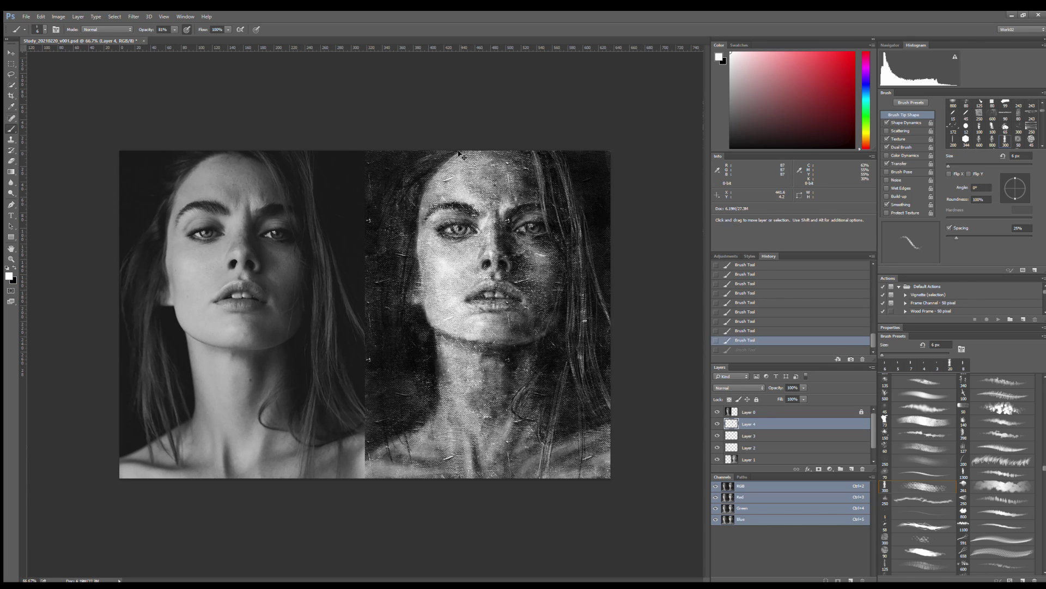
# Paint a light stroke on the forehead and light strands in the left hair.
pyautogui.moveTo(427, 184); pyautogui.dragTo(445, 166)
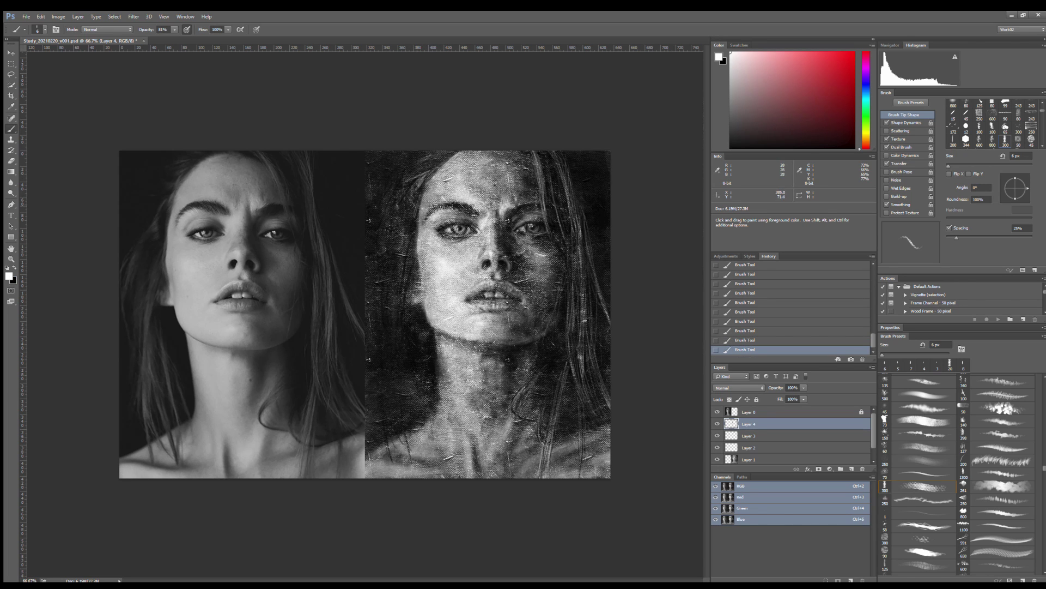
pyautogui.moveTo(404, 333); pyautogui.dragTo(402, 256)
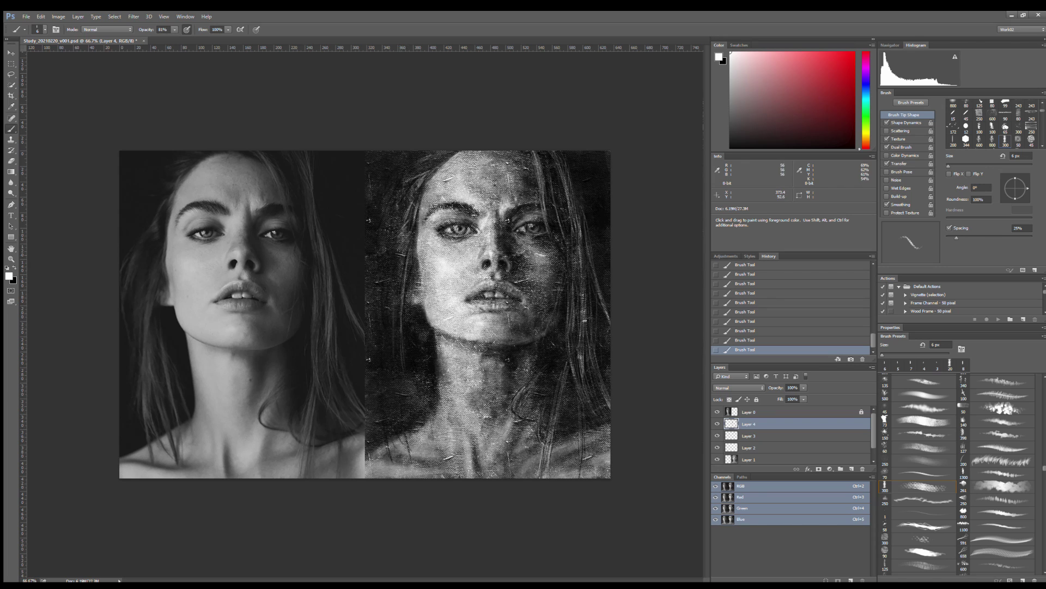
pyautogui.moveTo(376, 332); pyautogui.dragTo(386, 259)
pyautogui.moveTo(382, 375); pyautogui.dragTo(390, 305)
pyautogui.press('x')
pyautogui.moveTo(376, 356); pyautogui.dragTo(381, 311)
pyautogui.press('x')
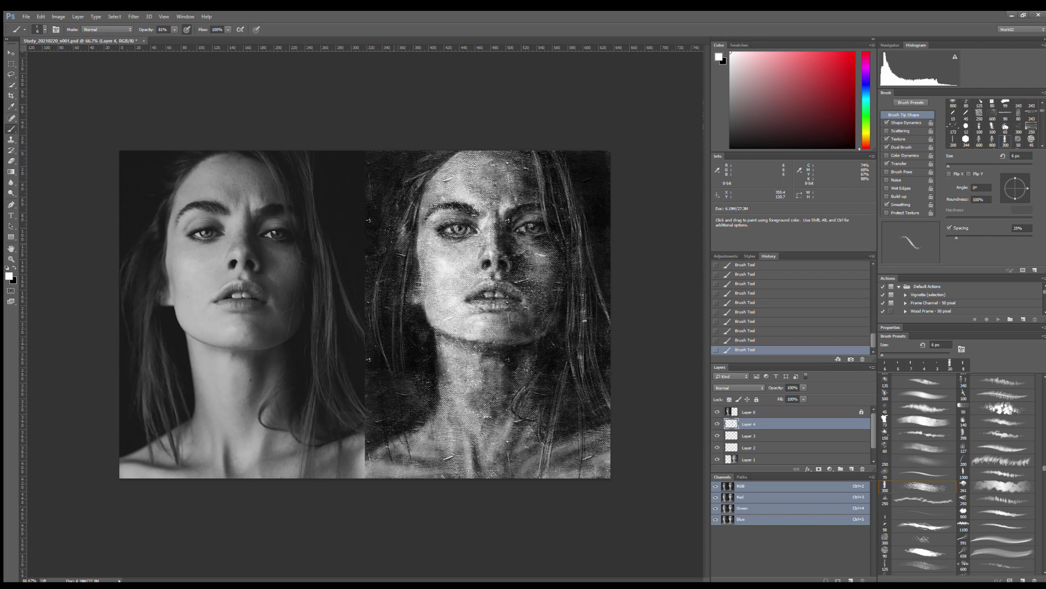
# Add light strands lower in the left hair and darken a spot above them.
pyautogui.moveTo(403, 387); pyautogui.dragTo(388, 455)
pyautogui.press('x')
pyautogui.press('x')
pyautogui.moveTo(412, 389)
pyautogui.mouseDown()
pyautogui.moveTo(406, 327)
pyautogui.moveTo(414, 390)
pyautogui.moveTo(420, 333)
pyautogui.mouseUp()
pyautogui.press('x')
pyautogui.press('x')
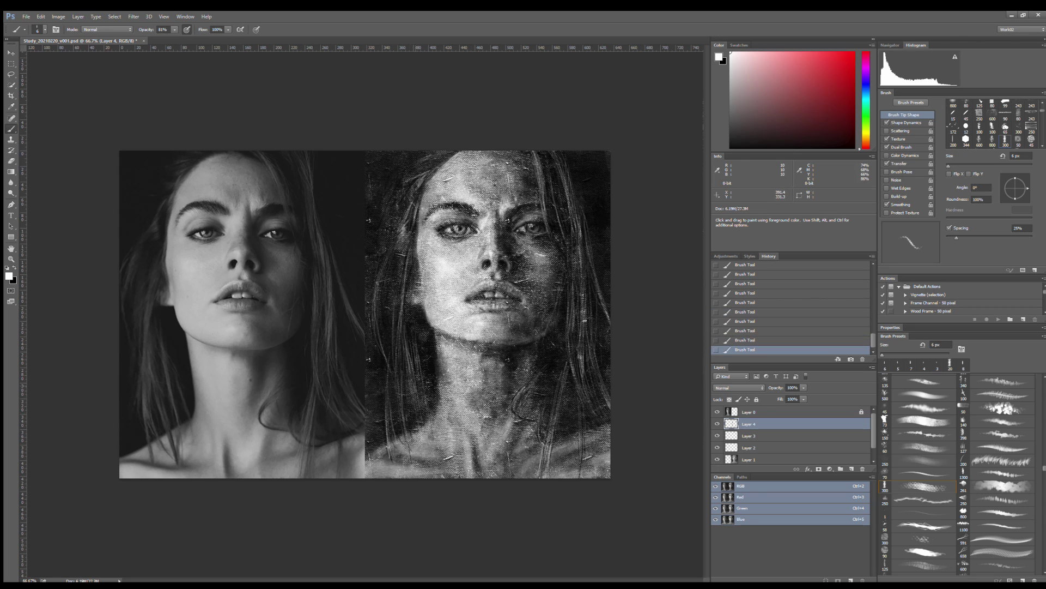
pyautogui.moveTo(412, 438)
pyautogui.mouseDown()
pyautogui.moveTo(417, 369)
pyautogui.moveTo(400, 303)
pyautogui.mouseUp()
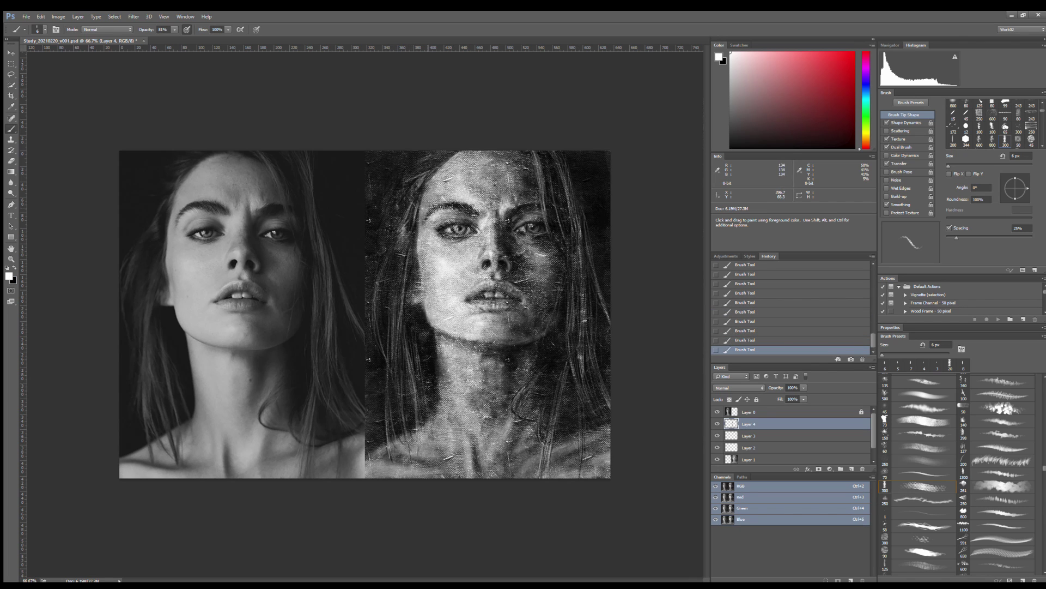
pyautogui.press('x')
pyautogui.moveTo(406, 241); pyautogui.dragTo(398, 222)
pyautogui.press('x')
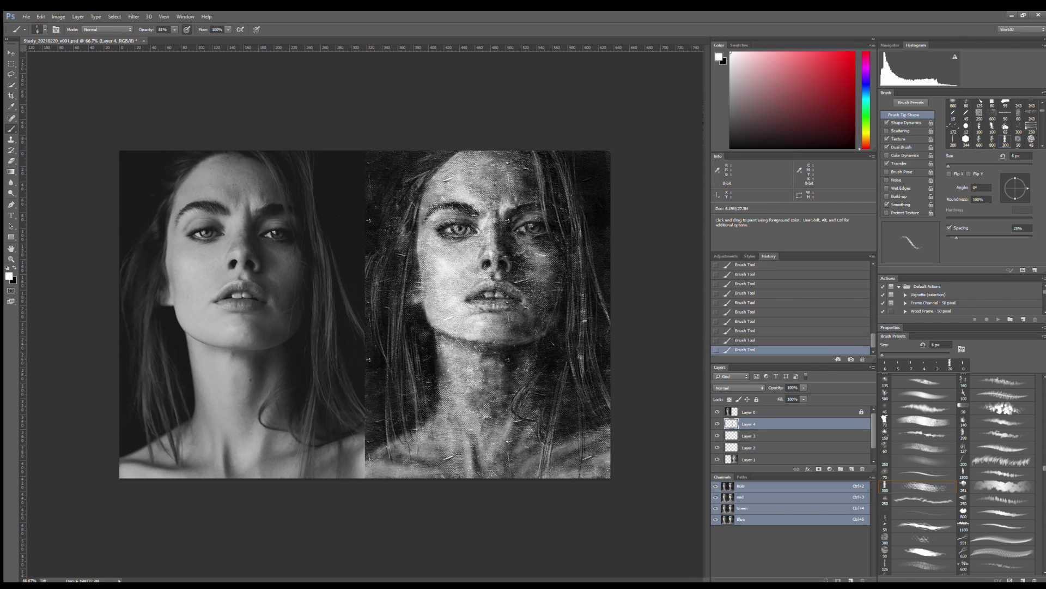
# Touch up the upper right hair and lower portrait with light strokes.
pyautogui.moveTo(577, 153); pyautogui.dragTo(571, 208)
pyautogui.press('x')
pyautogui.press('x')
pyautogui.press('x')
pyautogui.press('x')
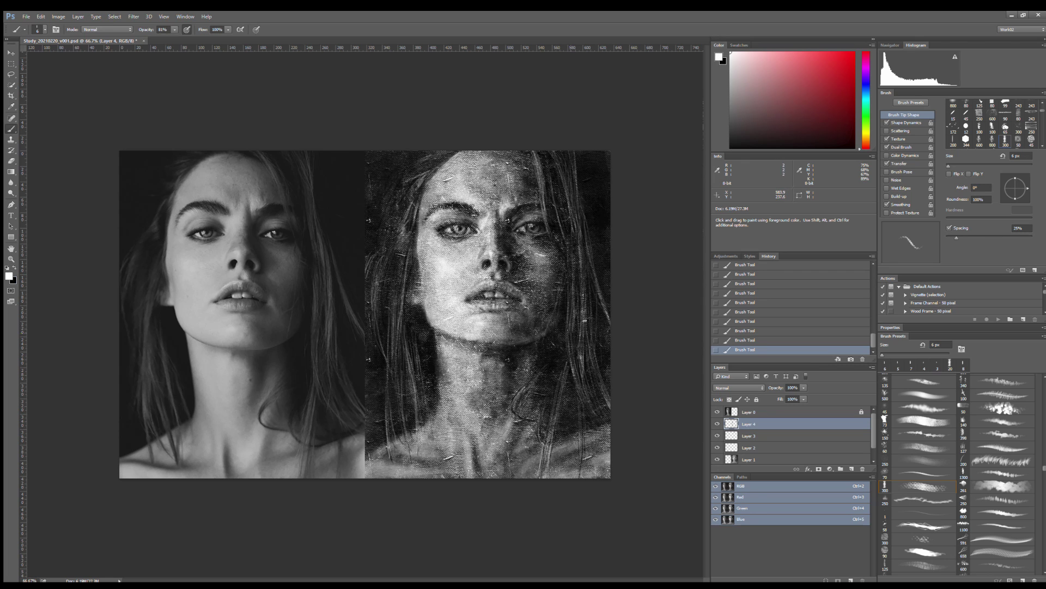
pyautogui.press('x')
pyautogui.press('x')
pyautogui.moveTo(552, 357); pyautogui.dragTo(541, 377)
pyautogui.press('x')
pyautogui.hotkey('ctrl', '+')
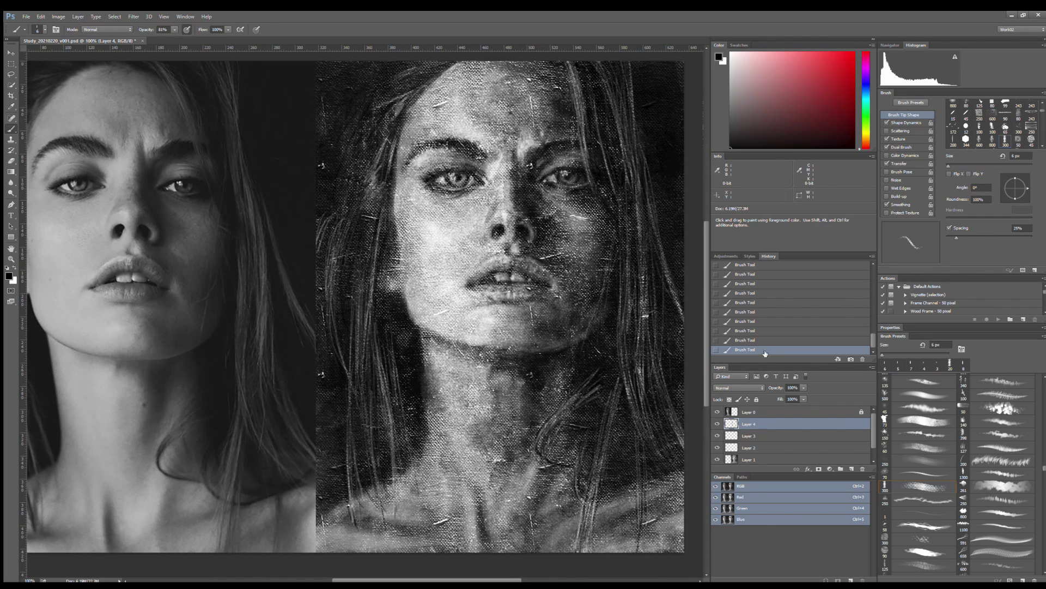
# On Layer 2, dab a larger textured brush at 54% opacity around the eyes, cheeks and mouth.
pyautogui.click(749, 448)
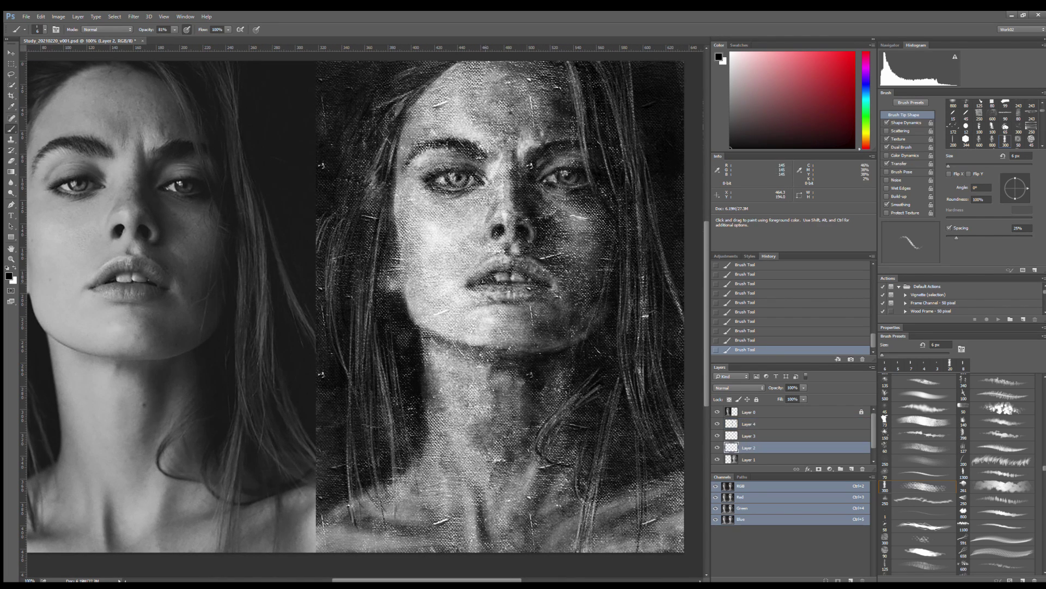
pyautogui.press('.')
pyautogui.press('5')
pyautogui.press('4')
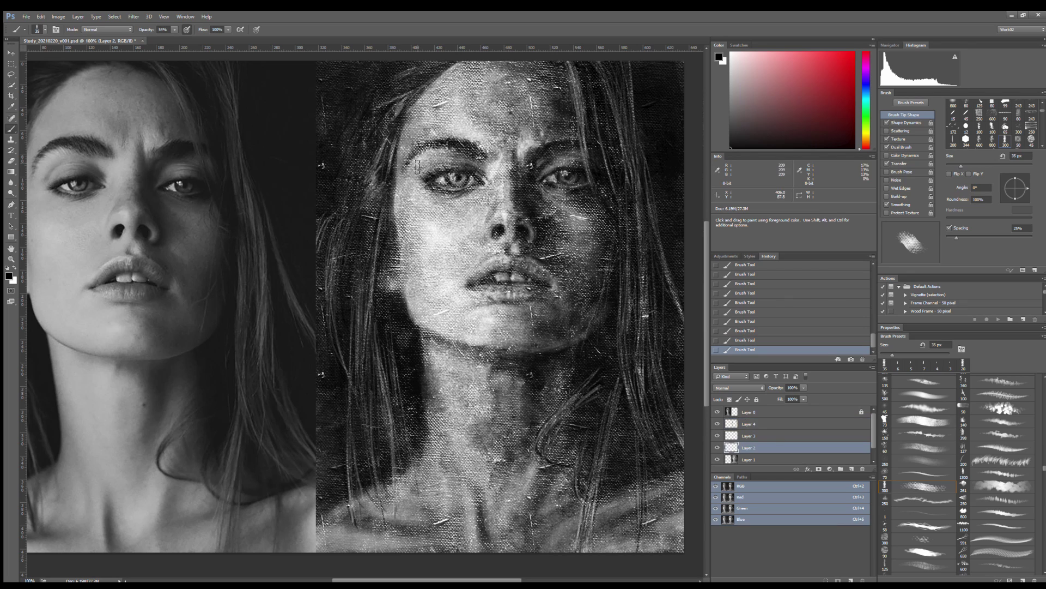
pyautogui.moveTo(417, 166); pyautogui.dragTo(413, 173)
pyautogui.press('x')
pyautogui.press('[')
pyautogui.press('[')
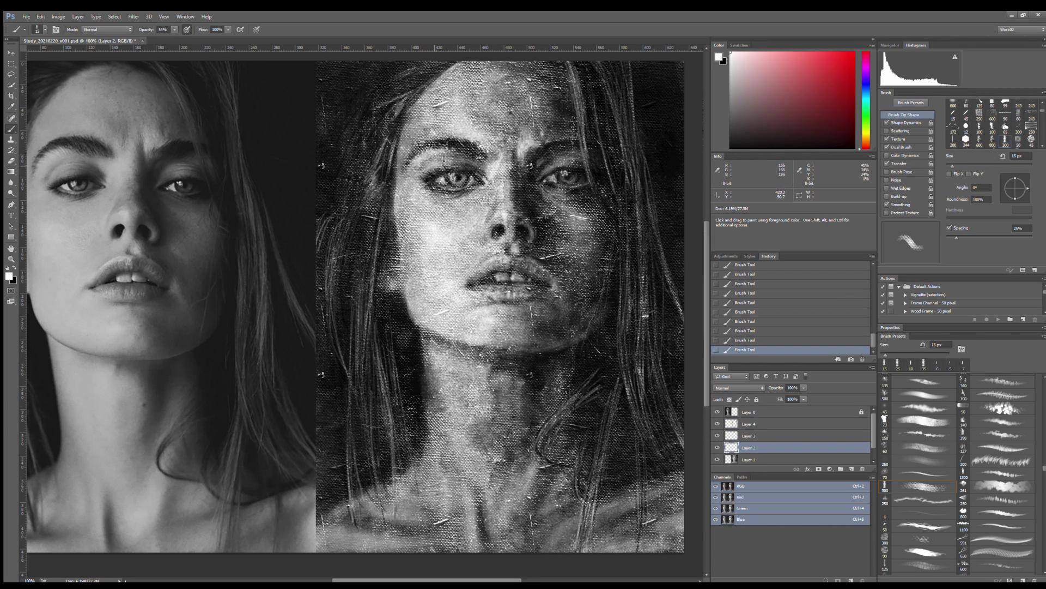
pyautogui.moveTo(445, 158); pyautogui.dragTo(605, 212)
pyautogui.press(']')
pyautogui.press(']')
pyautogui.press(']')
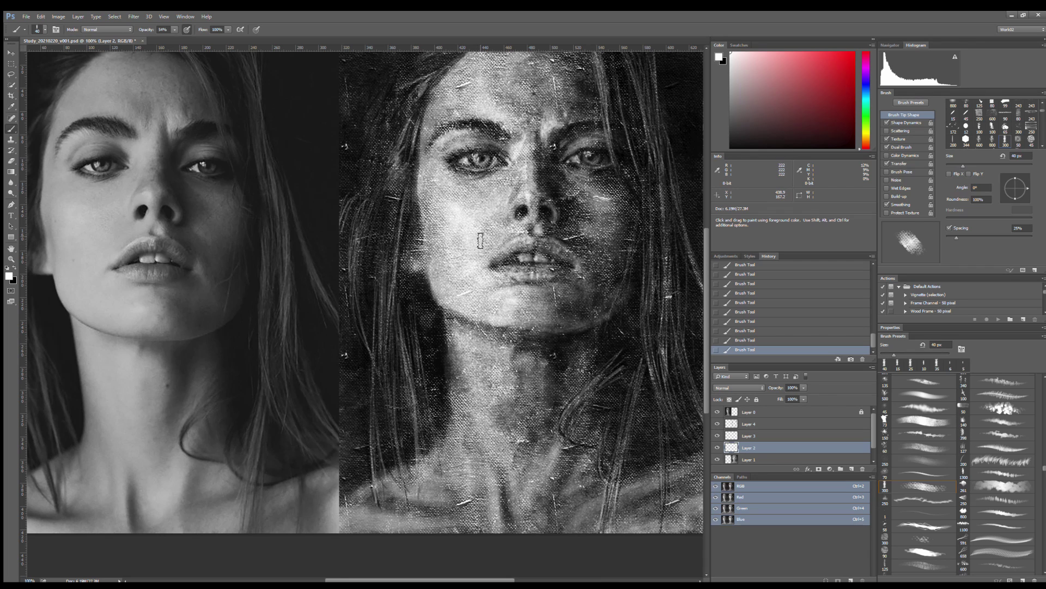
pyautogui.moveTo(470, 237); pyautogui.dragTo(449, 267)
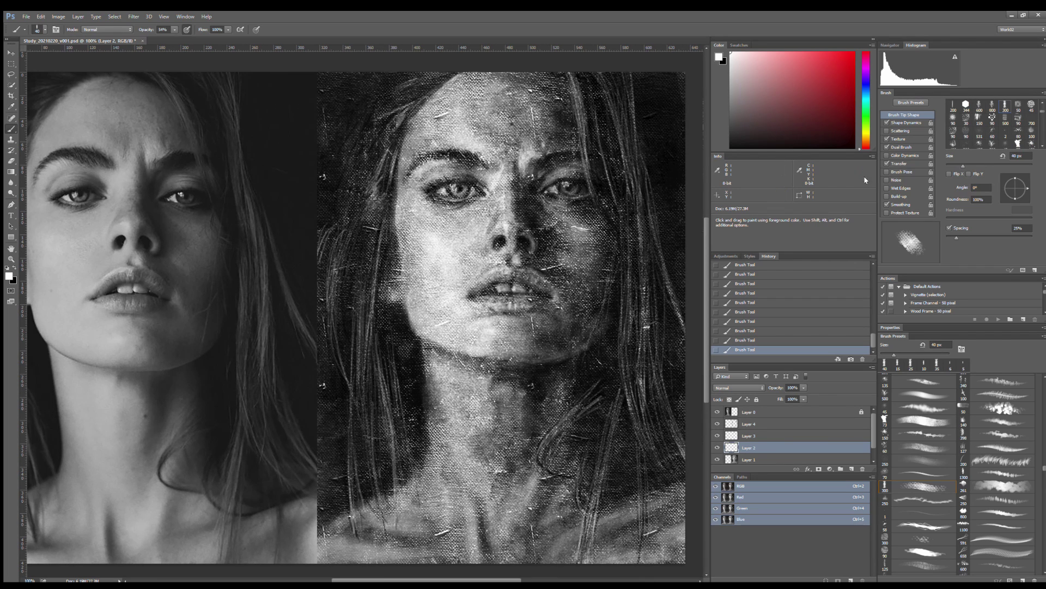
pyautogui.press('x')
pyautogui.press('x')
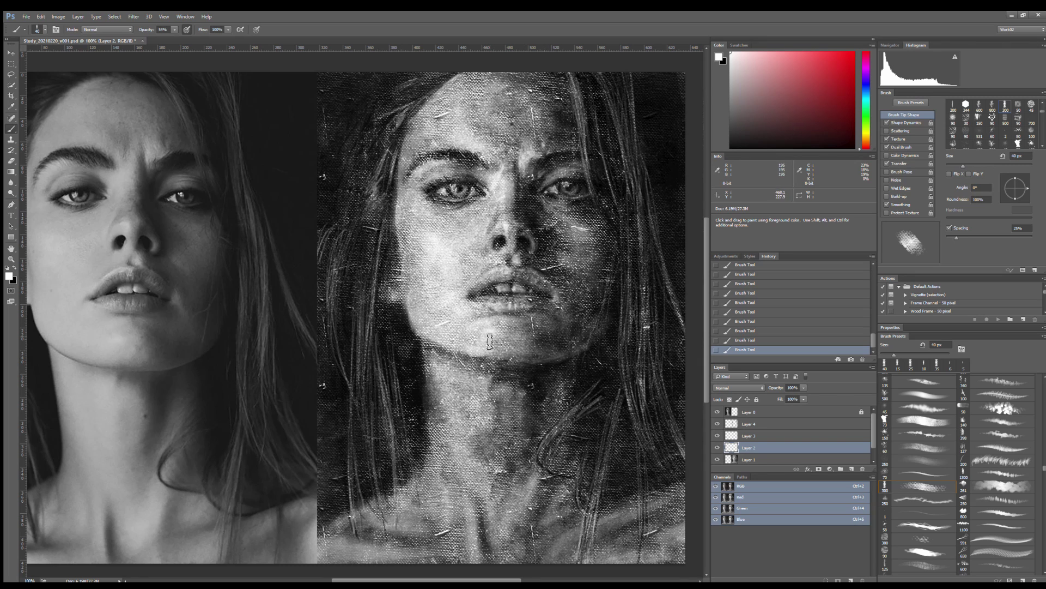
pyautogui.scroll(-2, 175, 311)
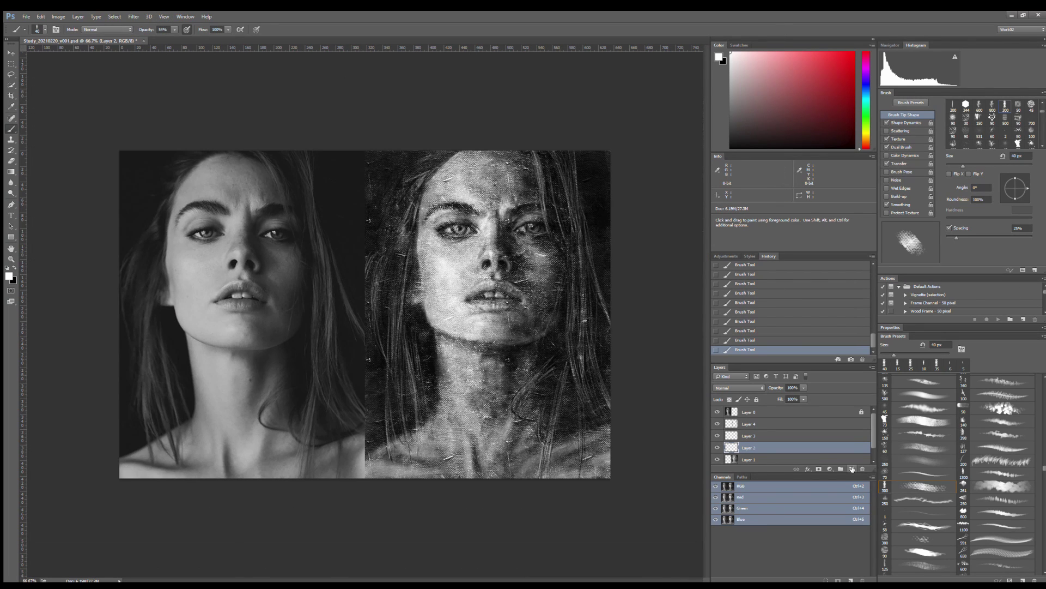
# On a new layer, paint light and dark textured strokes over the neck and hair.
pyautogui.click(409, 224)
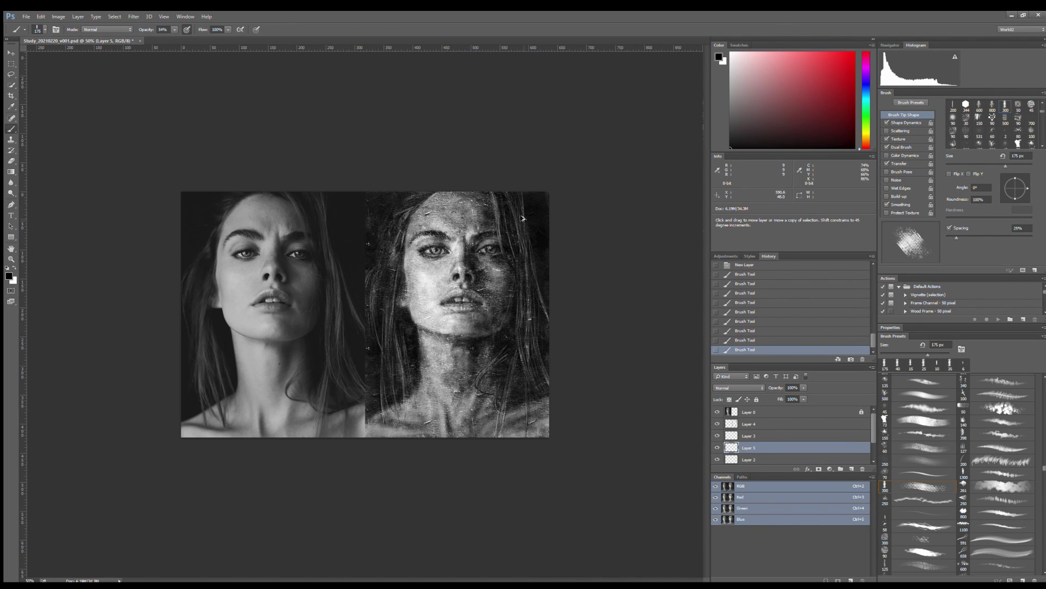
pyautogui.press('x')
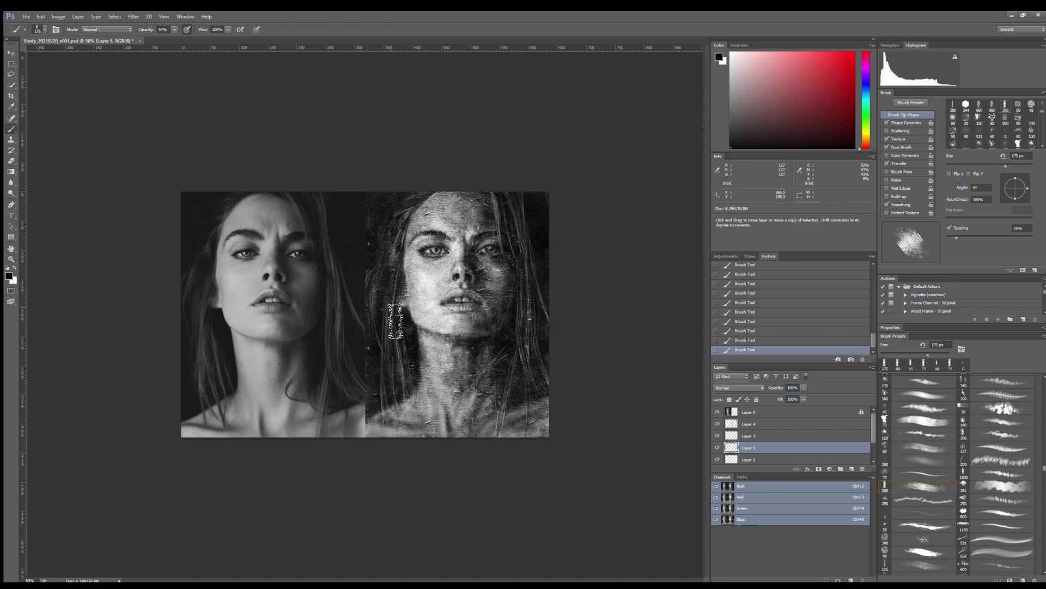
pyautogui.moveTo(436, 346); pyautogui.dragTo(435, 376)
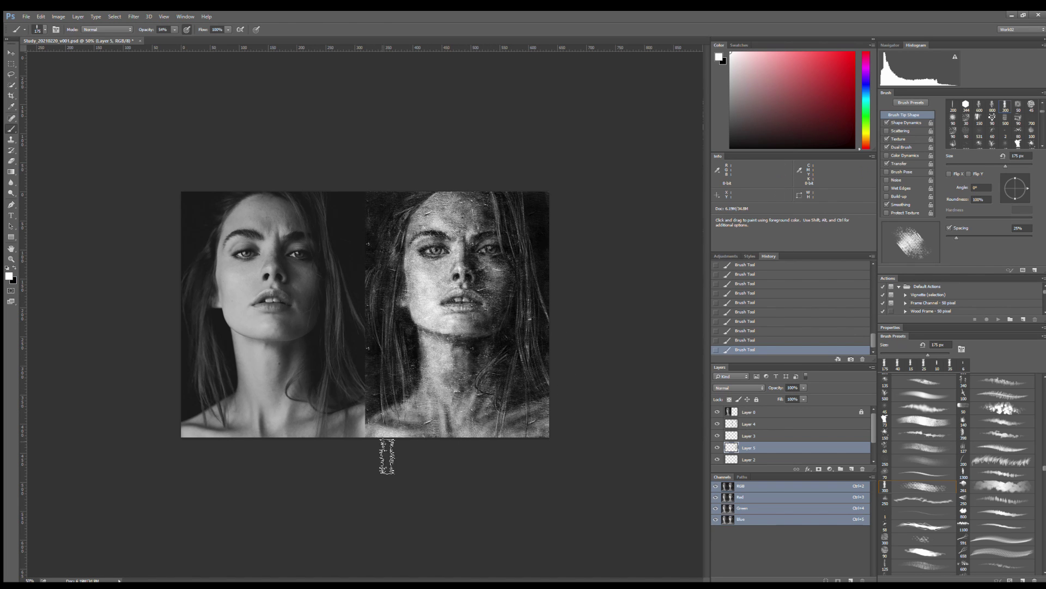
pyautogui.press('x')
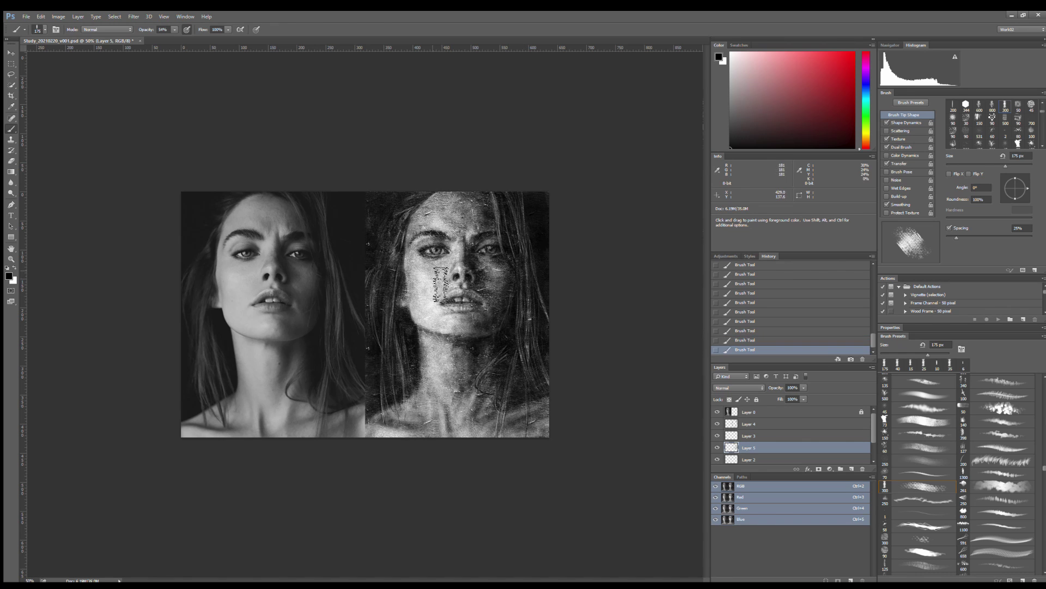
pyautogui.click(463, 352)
pyautogui.moveTo(479, 354); pyautogui.dragTo(499, 351)
pyautogui.press('x')
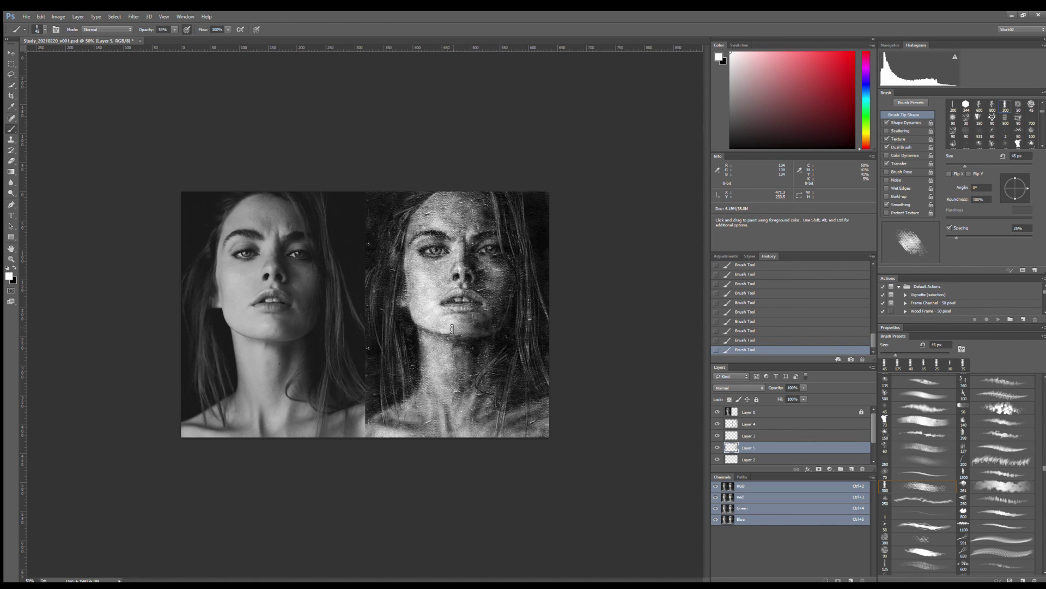
pyautogui.press('x')
pyautogui.press('x')
pyautogui.press(']')
pyautogui.press(']')
pyautogui.press(']')
pyautogui.moveTo(458, 425); pyautogui.dragTo(471, 420)
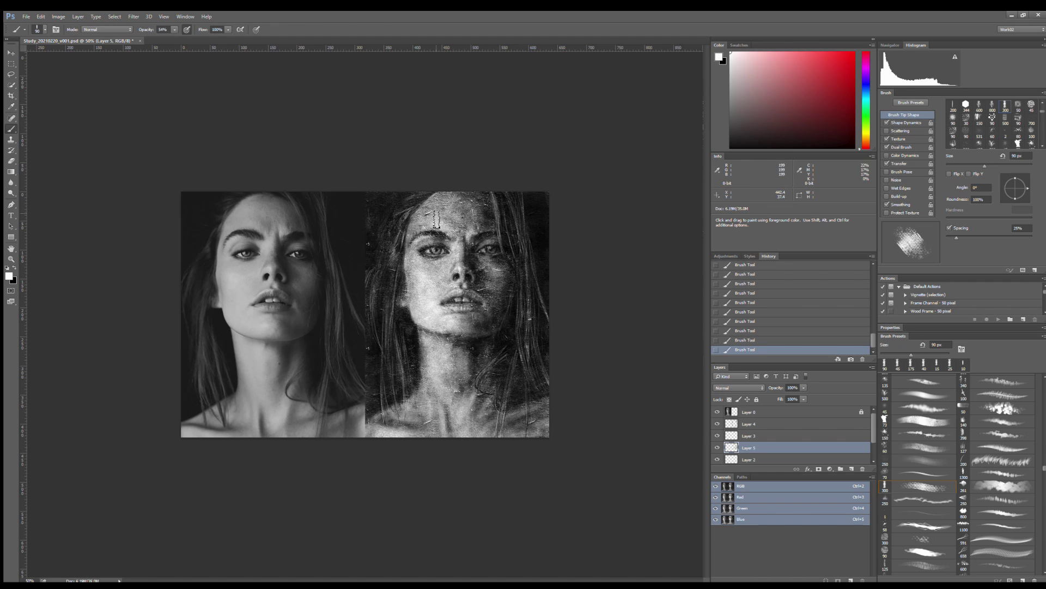
pyautogui.press('x')
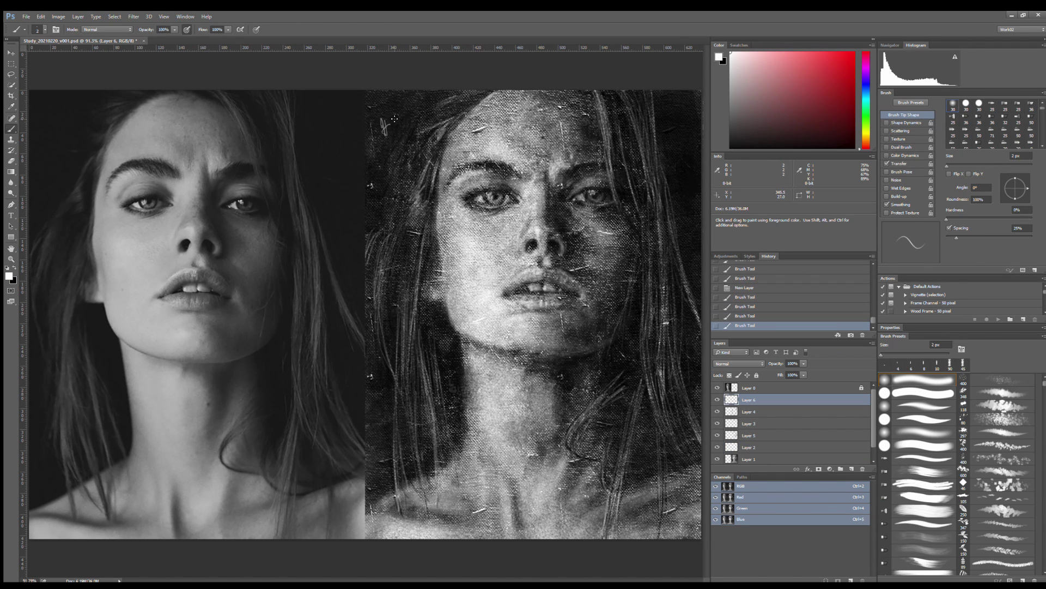
# Write a signature stroke in the top-left corner, then undo it.
pyautogui.moveTo(393, 117); pyautogui.dragTo(393, 121)
pyautogui.hotkey('ctrl', 'z')
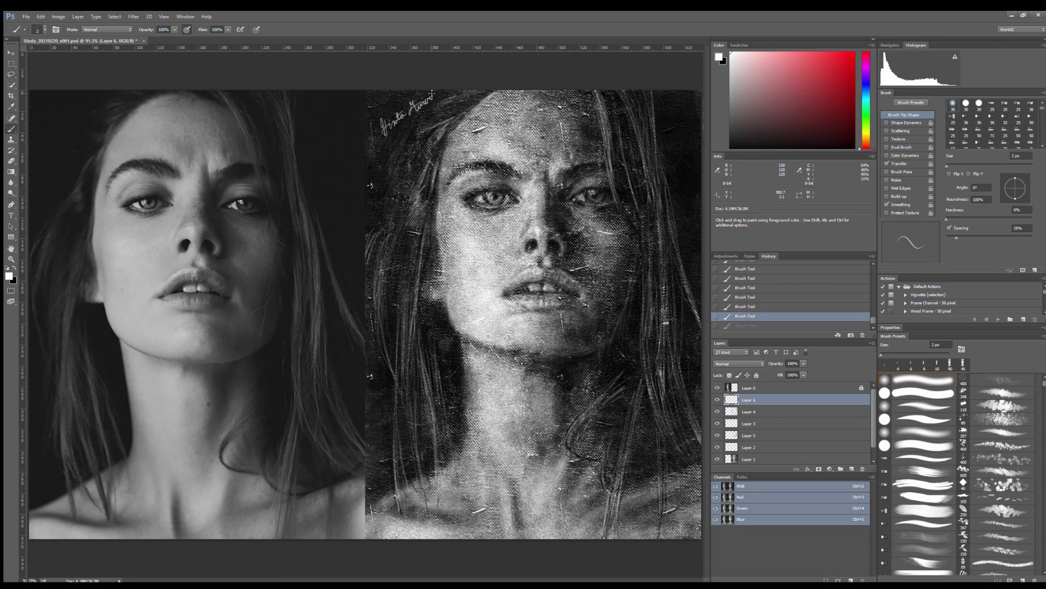
# Add the final mark to the top-left signature.
pyautogui.click(436, 94)
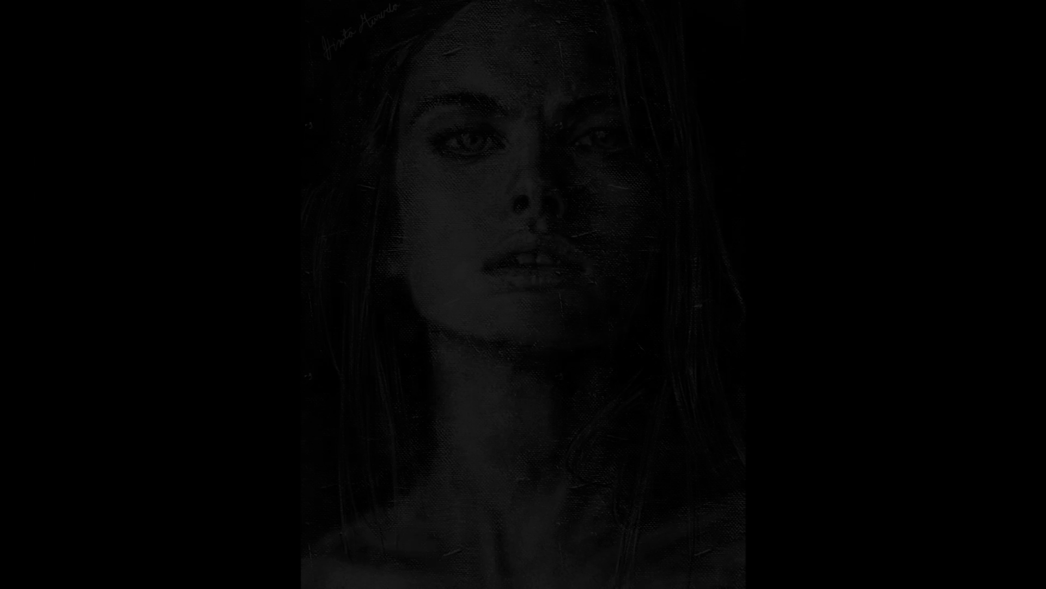